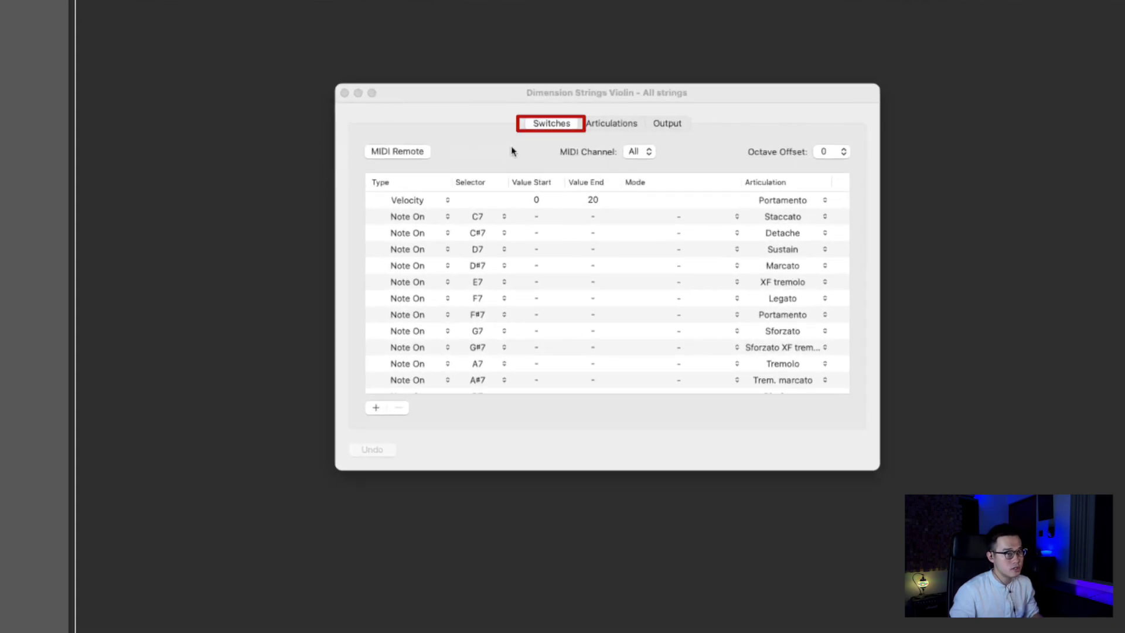
# Step: Review the violin articulation set's articulation list and output keyswitch mappings
pyautogui.click(605, 123)
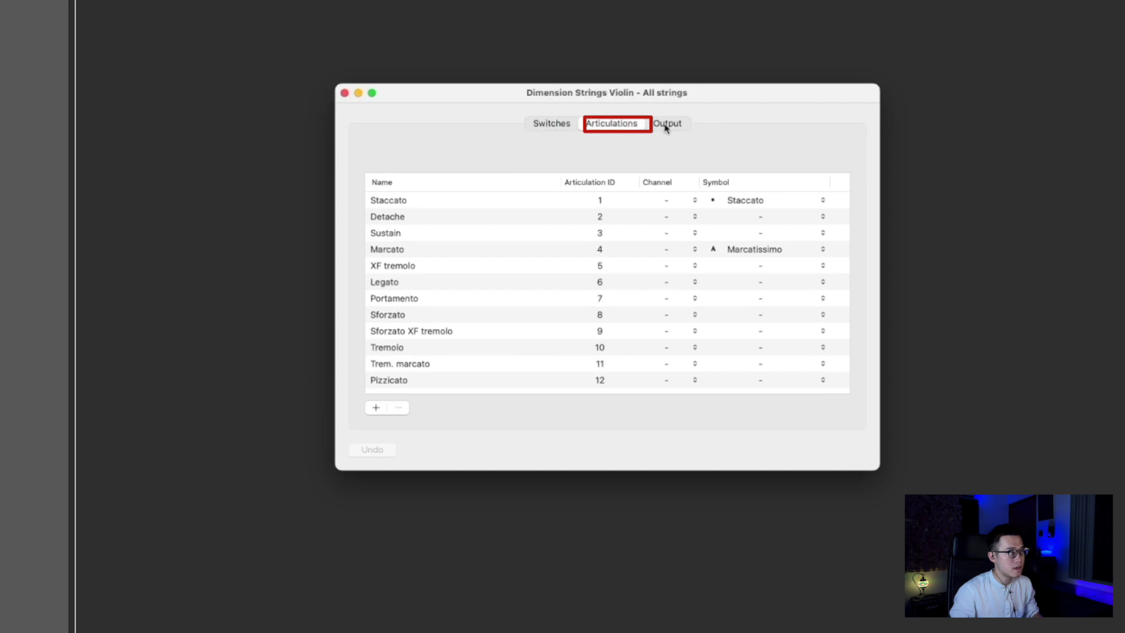
pyautogui.click(666, 125)
pyautogui.click(595, 123)
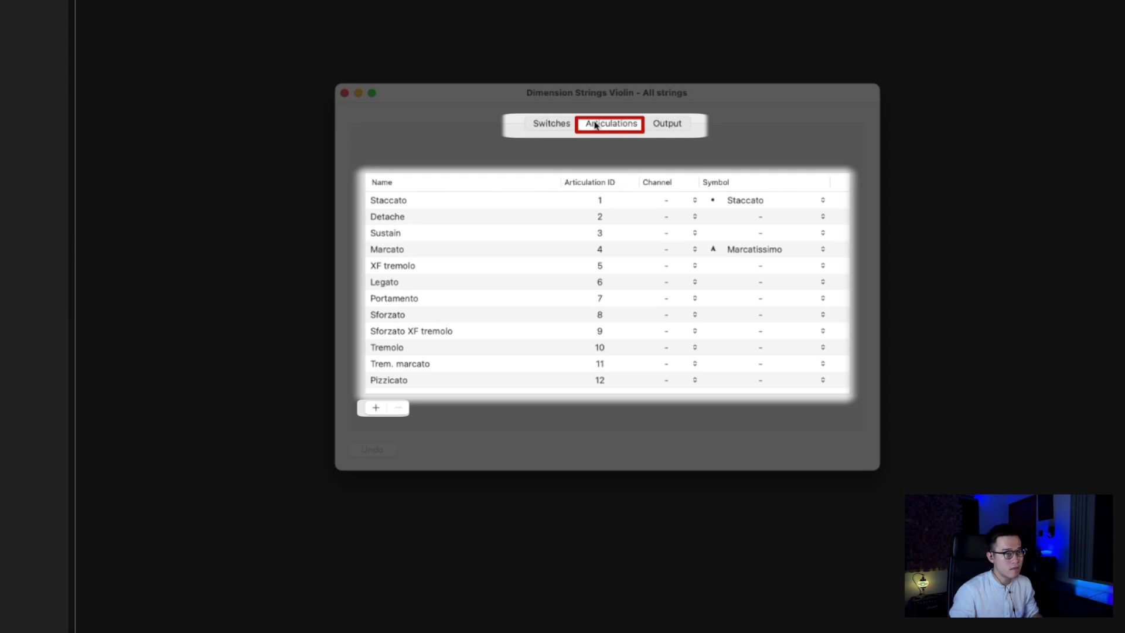
pyautogui.click(667, 124)
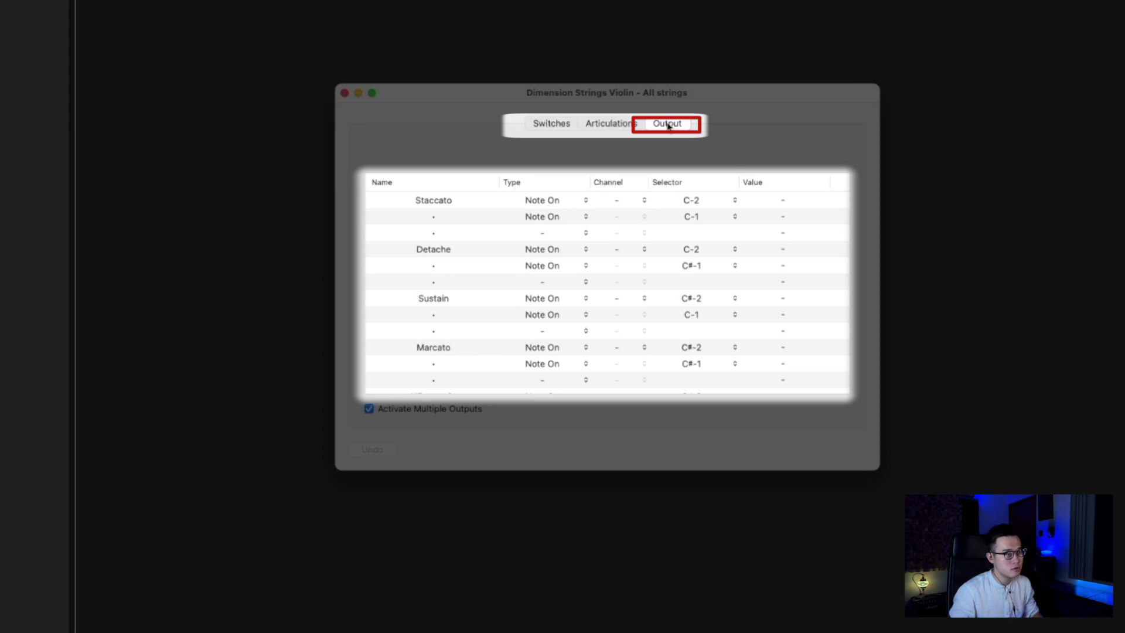
pyautogui.click(562, 125)
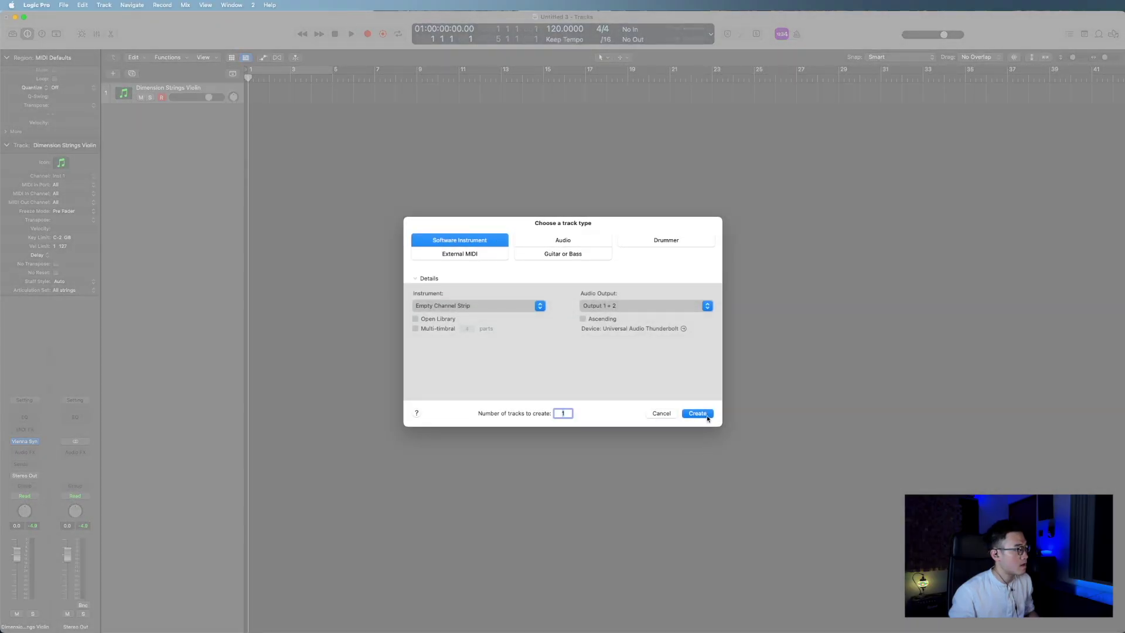
# Step: Create the Inst 2 software instrument track and start a new, empty articulation set for it
pyautogui.click(707, 418)
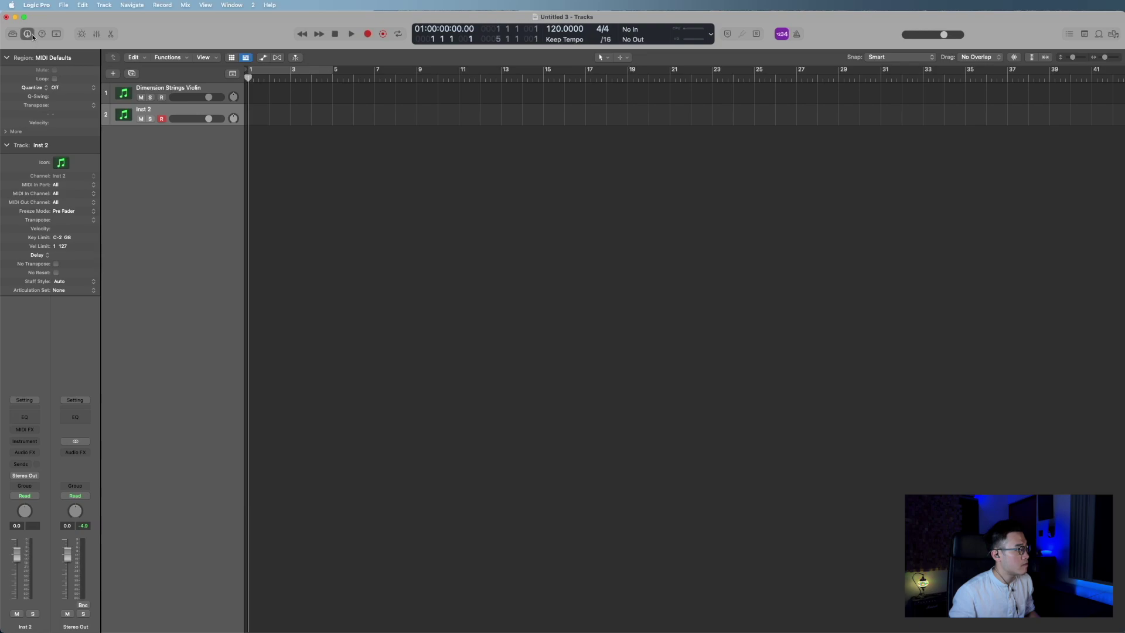
pyautogui.click(28, 34)
pyautogui.click(28, 34)
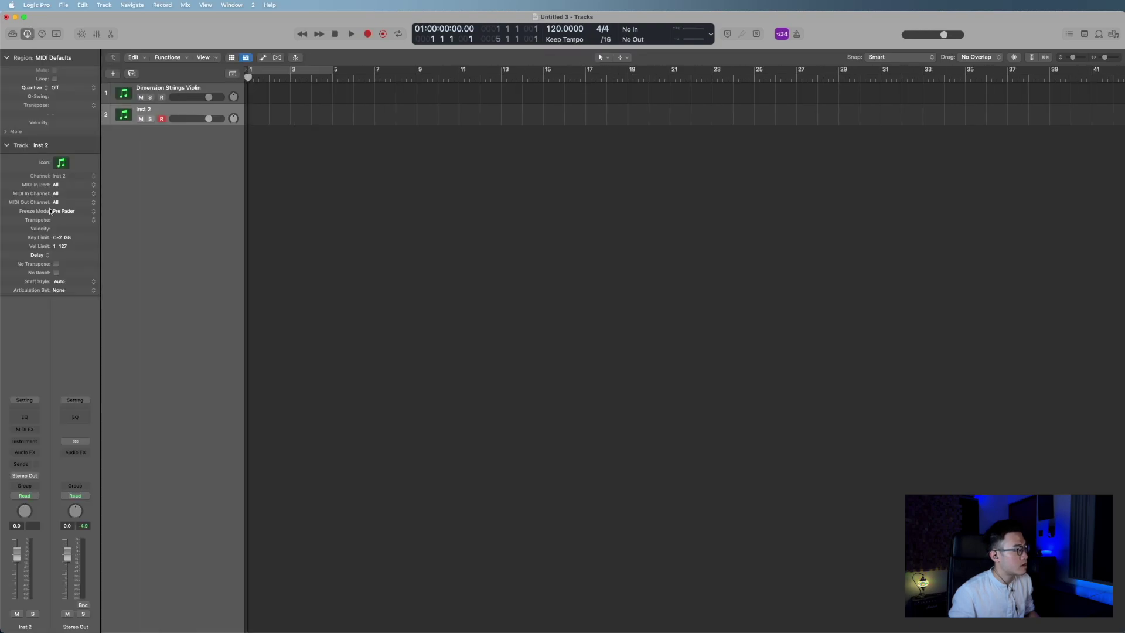
pyautogui.click(59, 293)
pyautogui.click(92, 324)
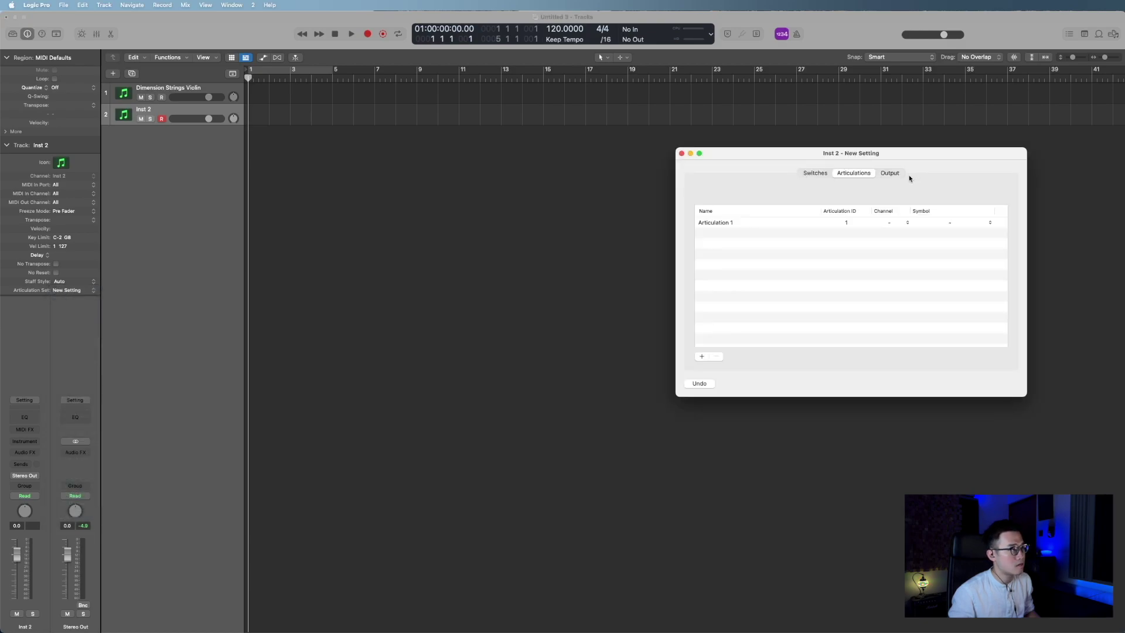
# Step: Load Opus on Inst 2 with the Solo French Horn 1FH KS Master and show its keyswitch articulations
pyautogui.click(34, 441)
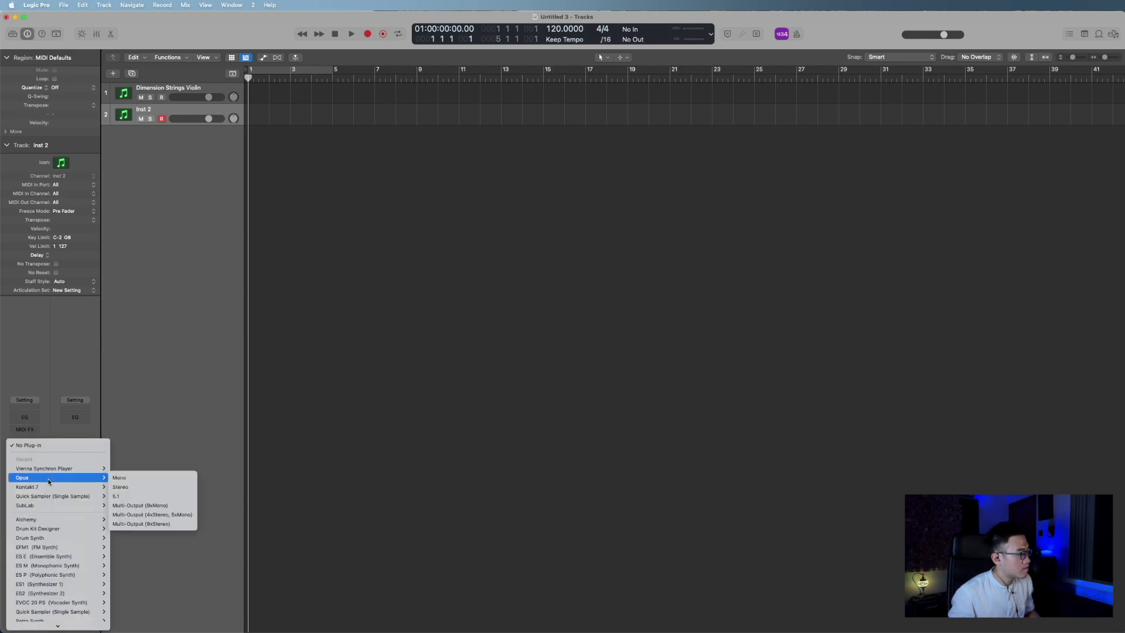
pyautogui.click(135, 478)
pyautogui.click(679, 362)
pyautogui.doubleClick(756, 283)
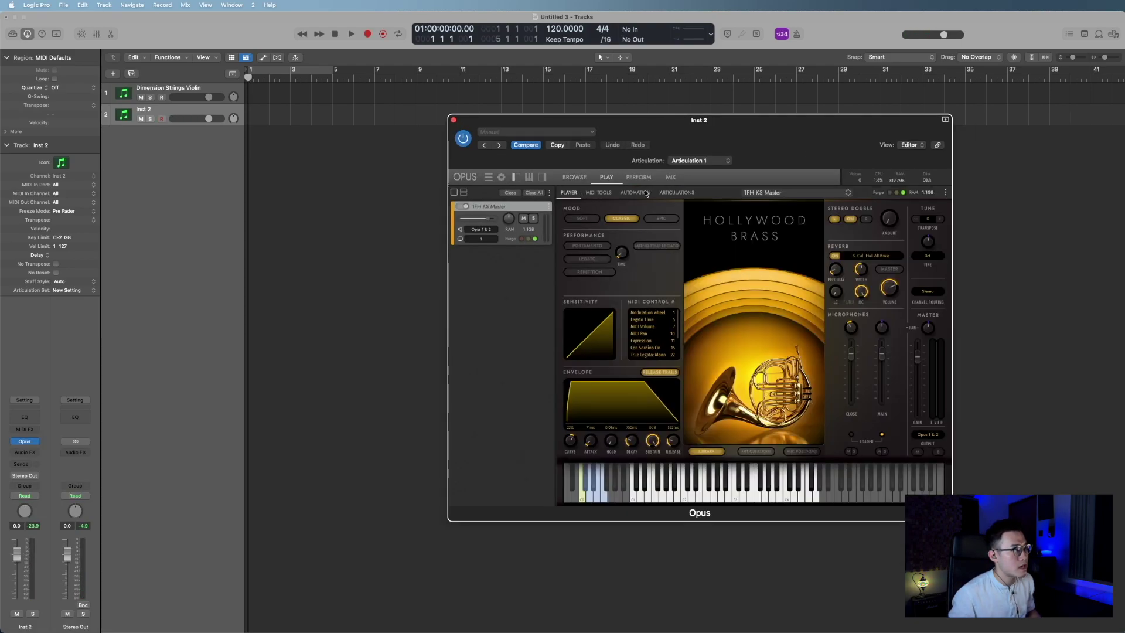
pyautogui.click(678, 193)
pyautogui.moveTo(769, 157); pyautogui.dragTo(542, 178)
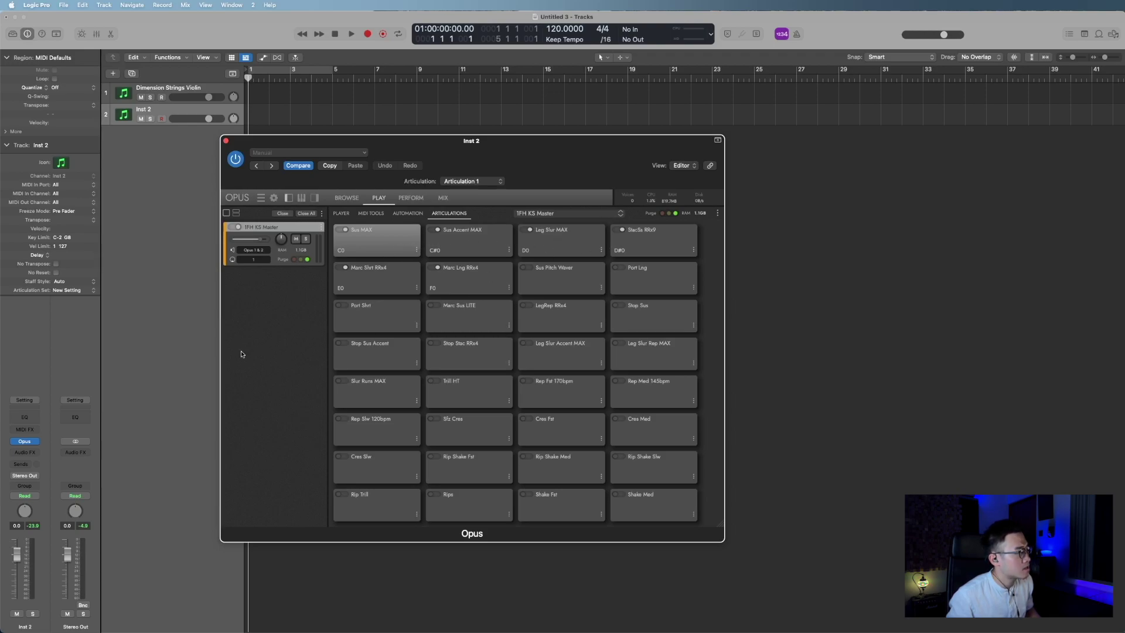
# Step: Reopen the New Setting set for editing and add articulations until it has six rows
pyautogui.click(78, 292)
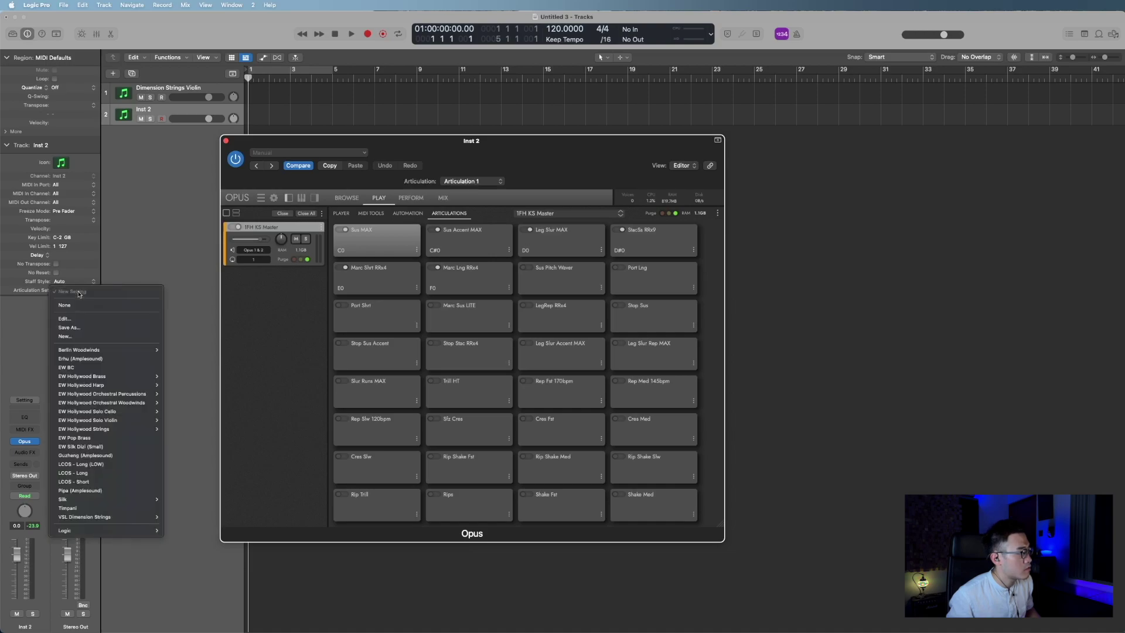
pyautogui.click(85, 319)
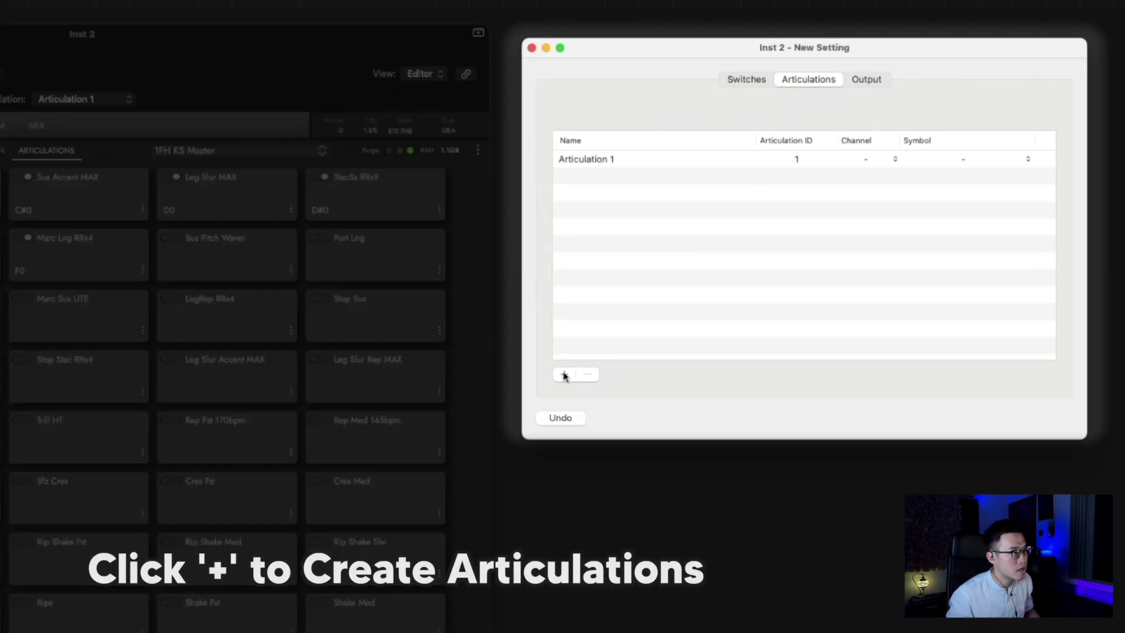
pyautogui.click(564, 375)
pyautogui.click(564, 374)
pyautogui.click(564, 375)
pyautogui.click(564, 374)
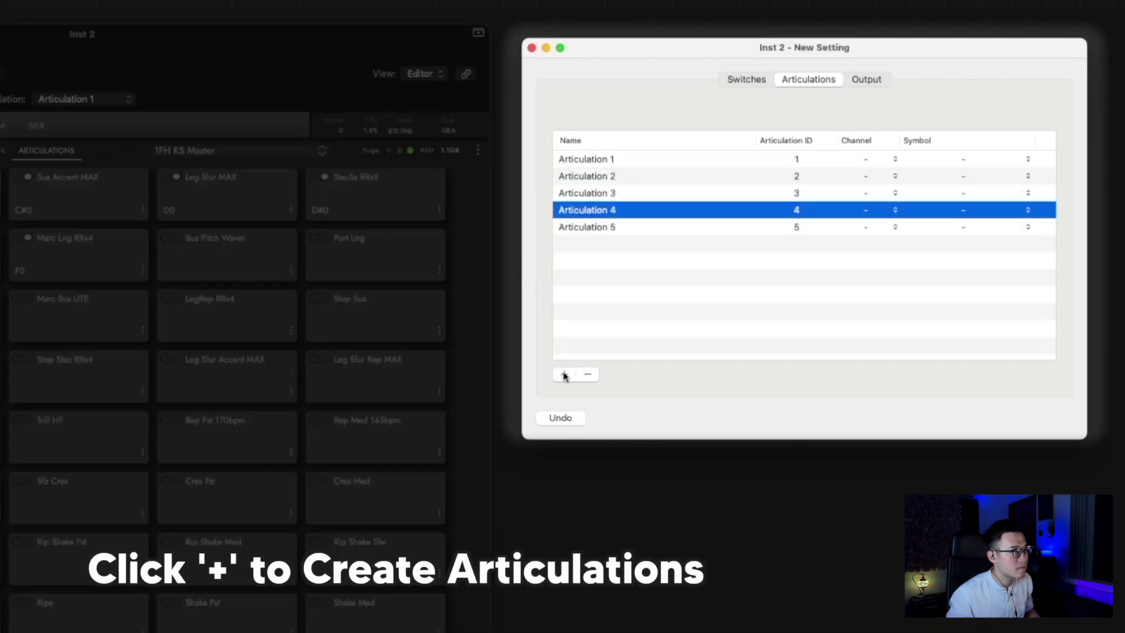
pyautogui.click(565, 375)
# Step: Name the six articulations Sus Max, Sus Accent MAX, Leg Slur, Stacs, Marc Shrt and Marc Long
pyautogui.click(598, 163)
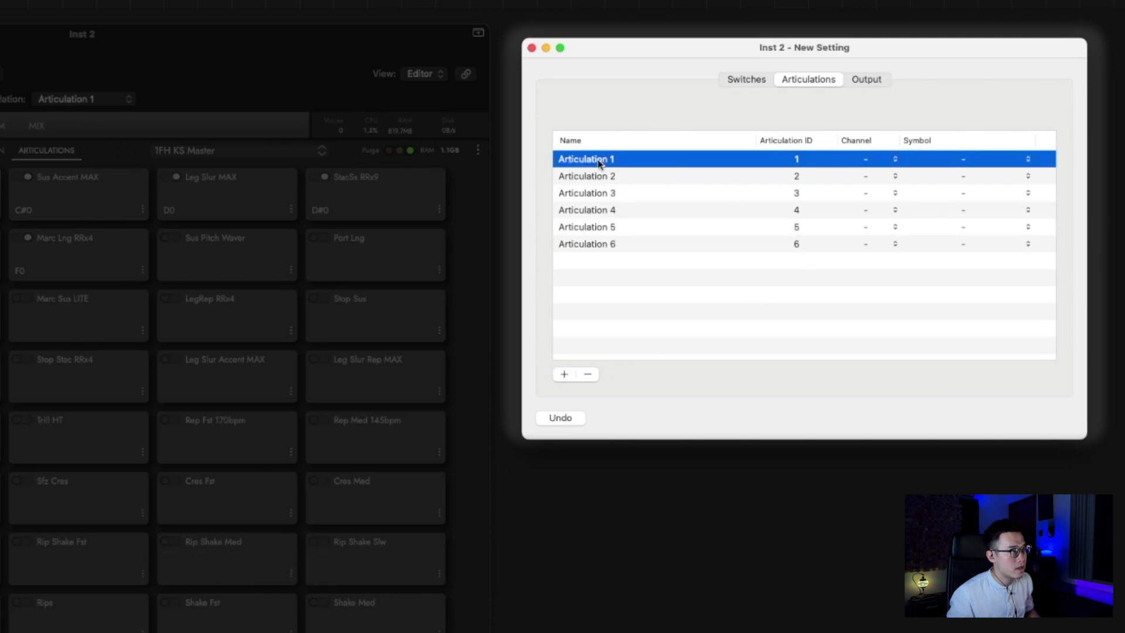
pyautogui.click(598, 163)
pyautogui.tripleClick(661, 163)
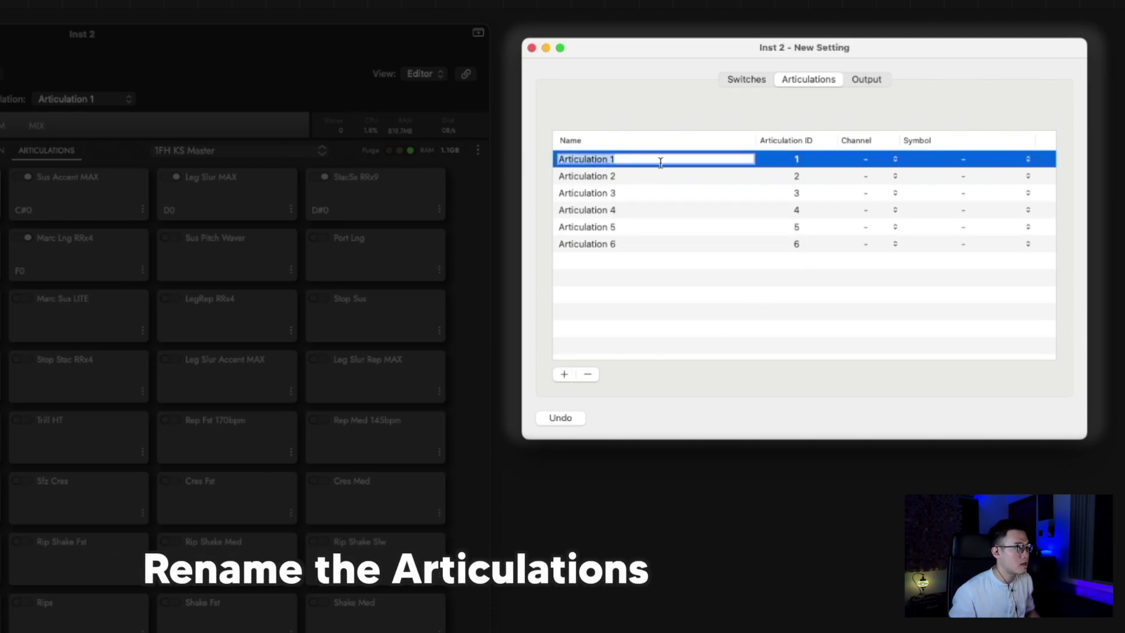
pyautogui.write('Sus Ma')
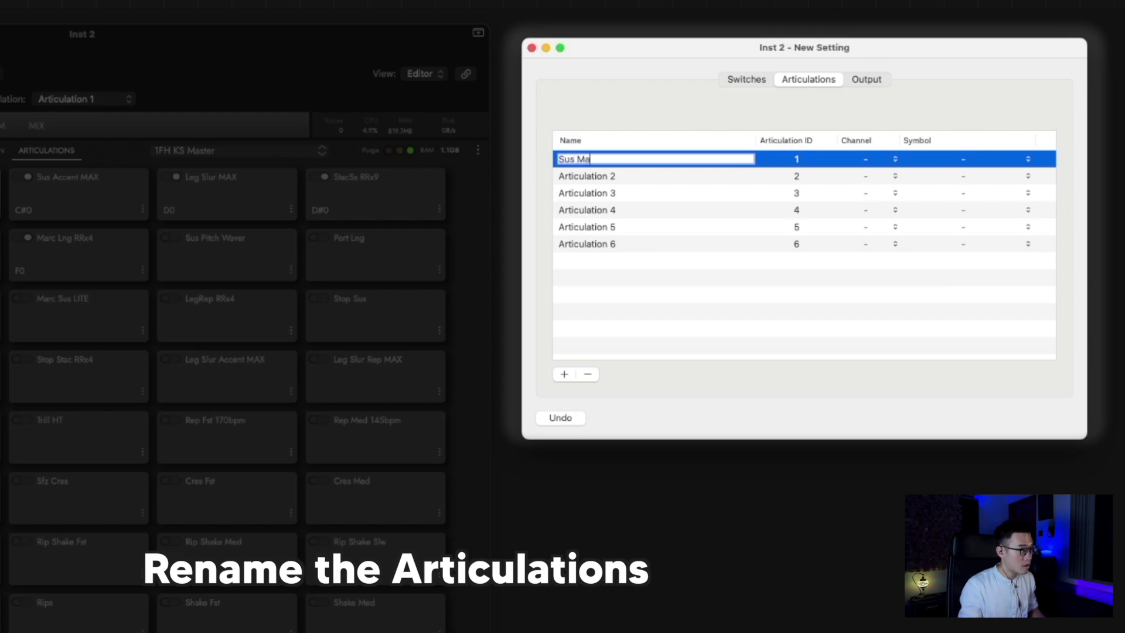
pyautogui.write('x')
pyautogui.press('Tab')
pyautogui.write('Sus Accent MAX')
pyautogui.press('Tab')
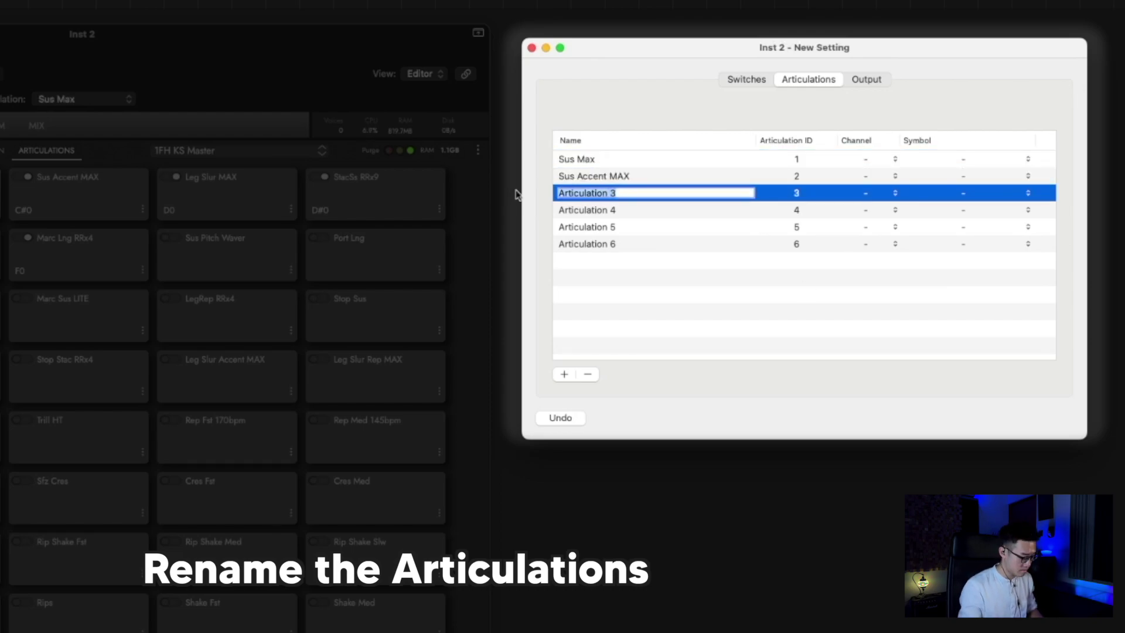
pyautogui.write('Leg Slur')
pyautogui.press('Tab')
pyautogui.write('Stacs')
pyautogui.press('Tab')
pyautogui.write('Marc Shrt')
pyautogui.press('Tab')
pyautogui.write('Marc Long')
pyautogui.press('Return')
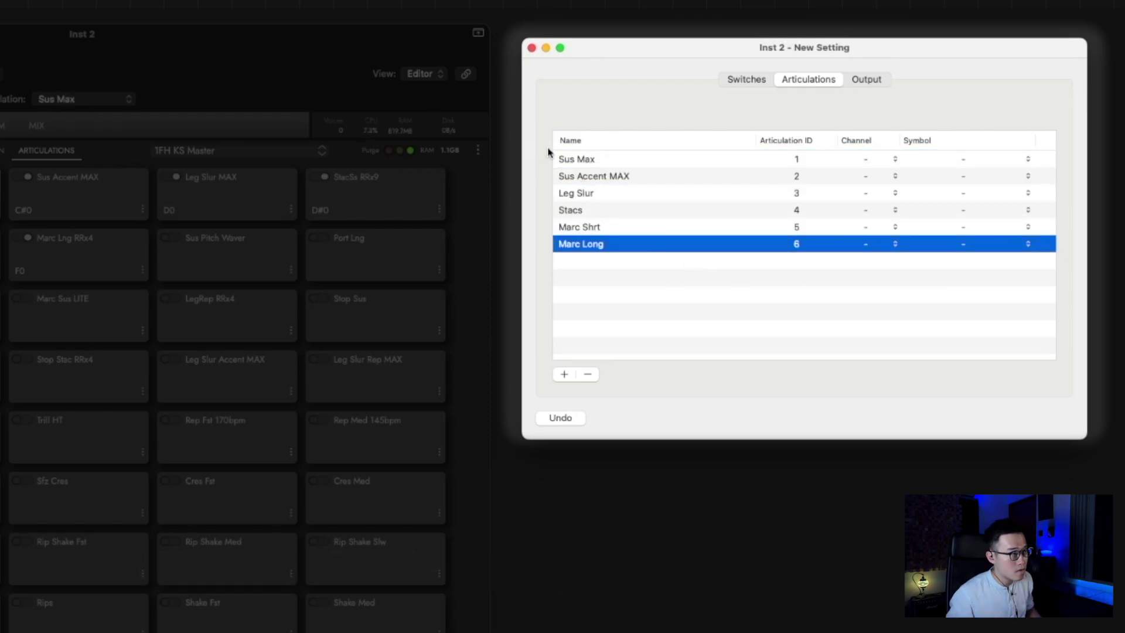
pyautogui.click(613, 162)
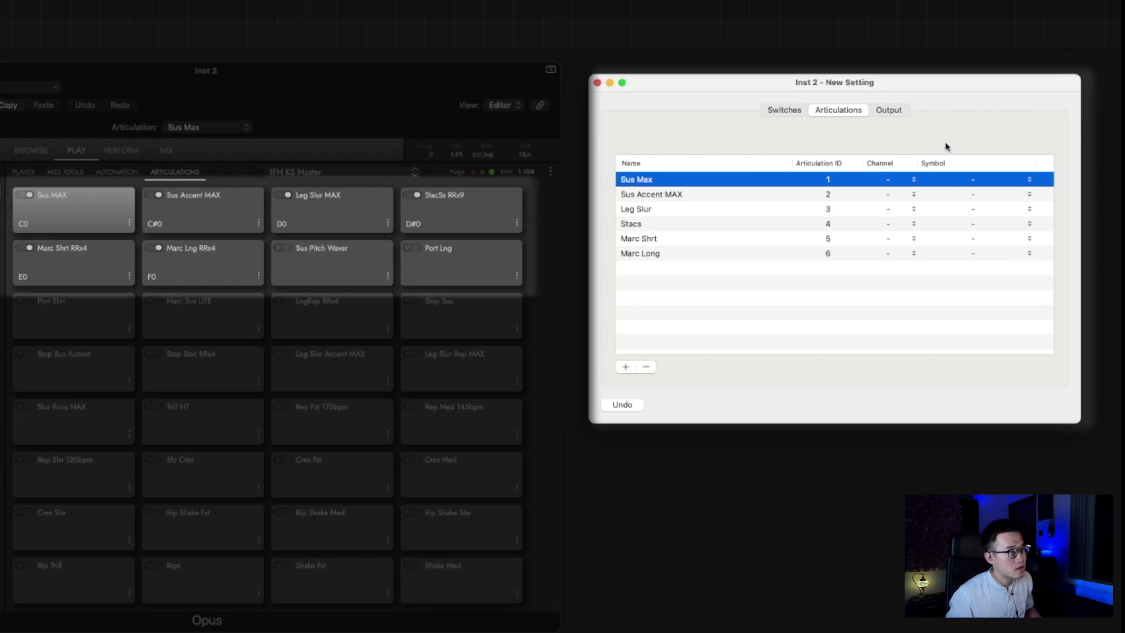
# Step: Set the output message type of the articulations to Note On
pyautogui.moveTo(933, 91); pyautogui.dragTo(923, 92)
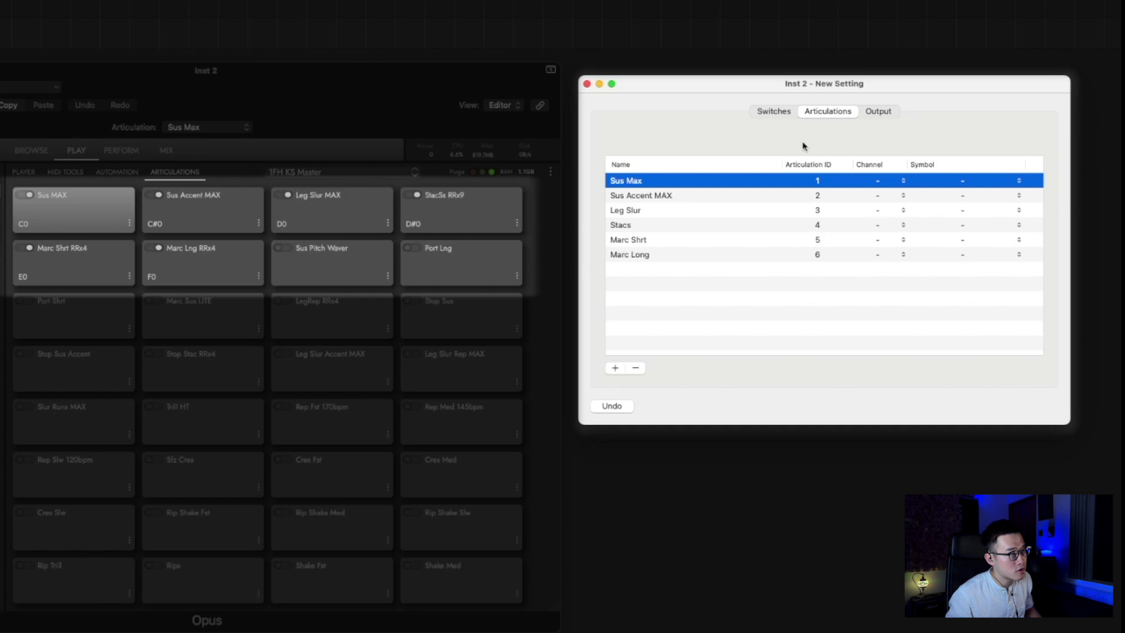
pyautogui.click(880, 112)
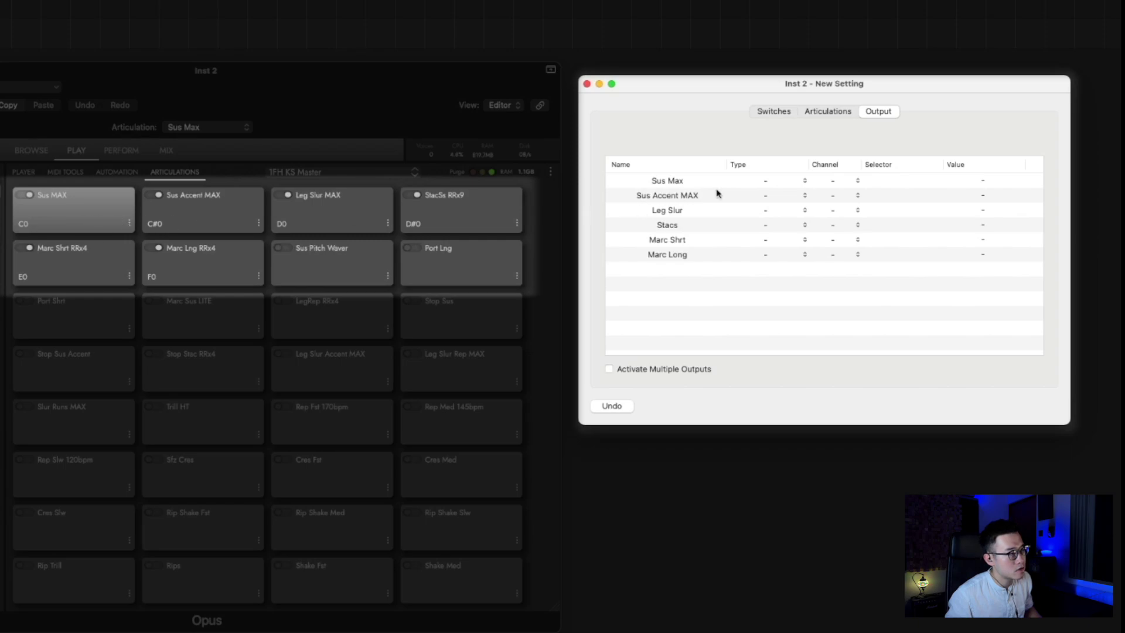
pyautogui.click(786, 181)
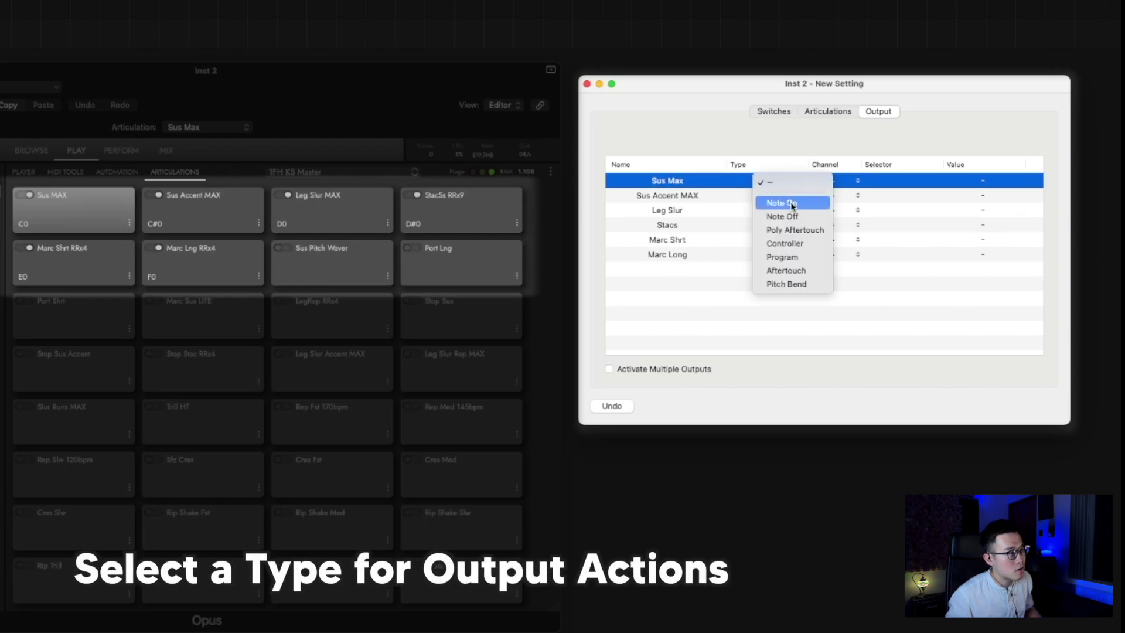
pyautogui.click(789, 201)
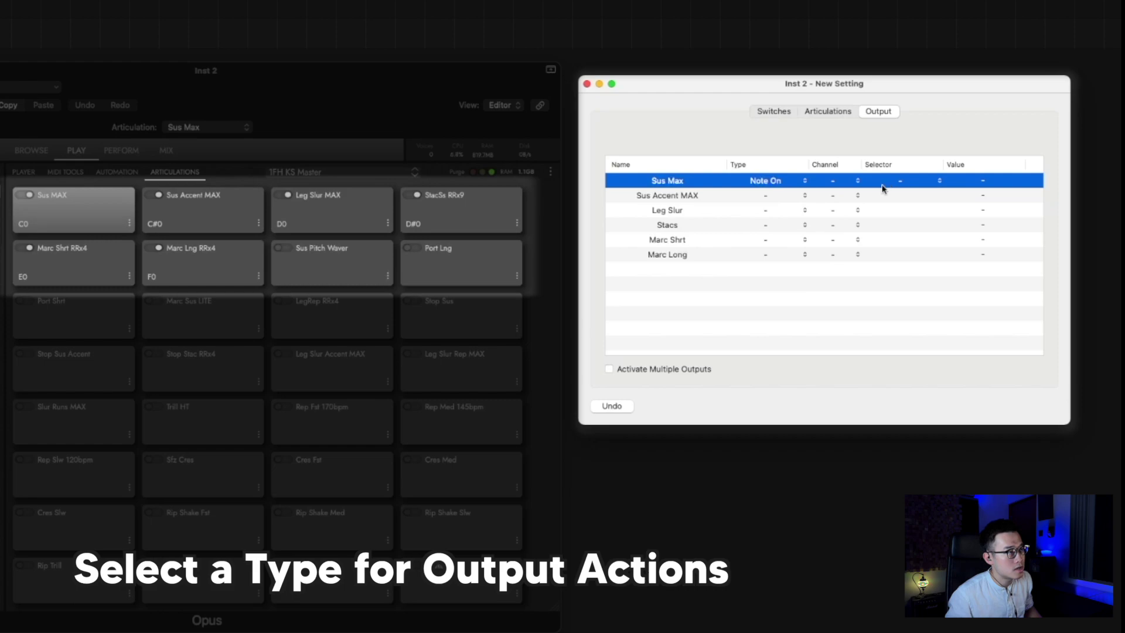
pyautogui.click(763, 196)
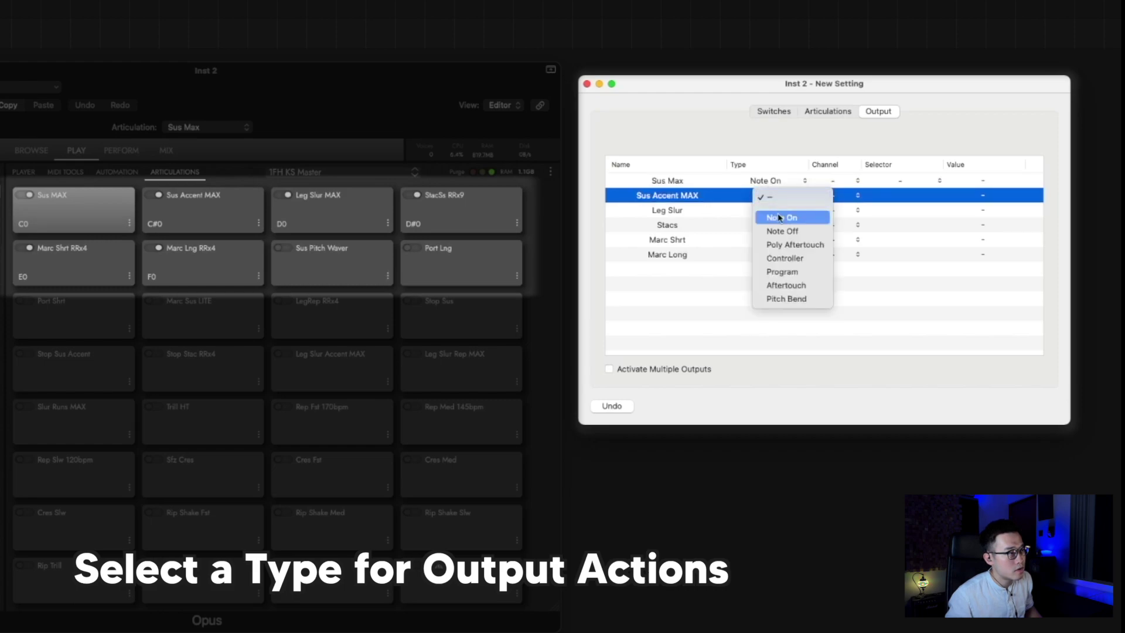
pyautogui.click(780, 218)
pyautogui.click(765, 210)
pyautogui.click(764, 255)
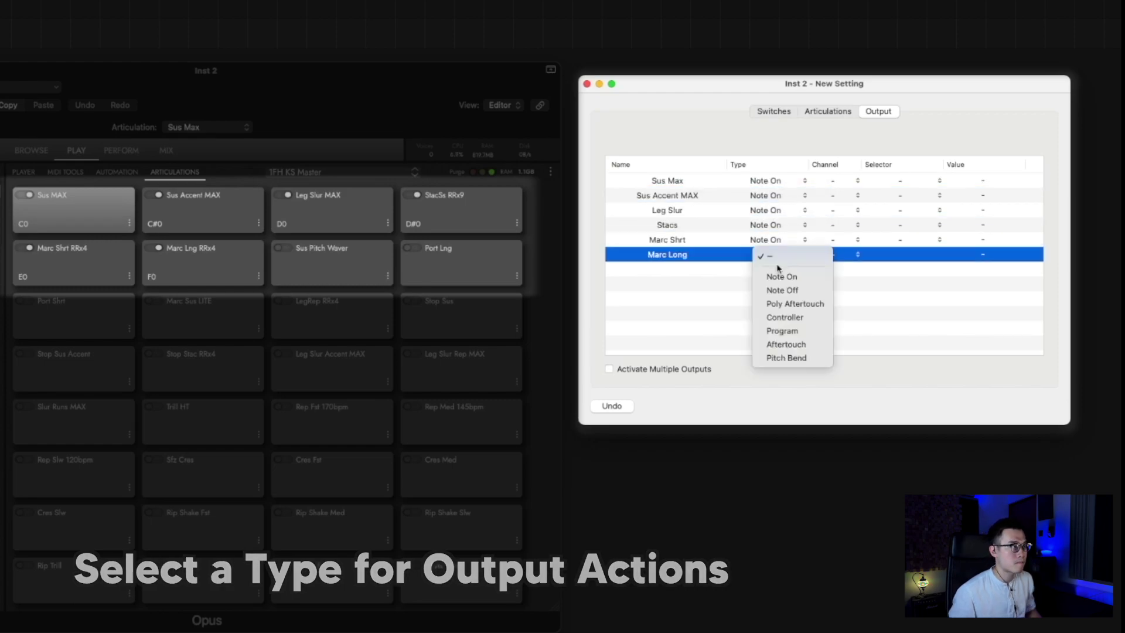
pyautogui.click(782, 276)
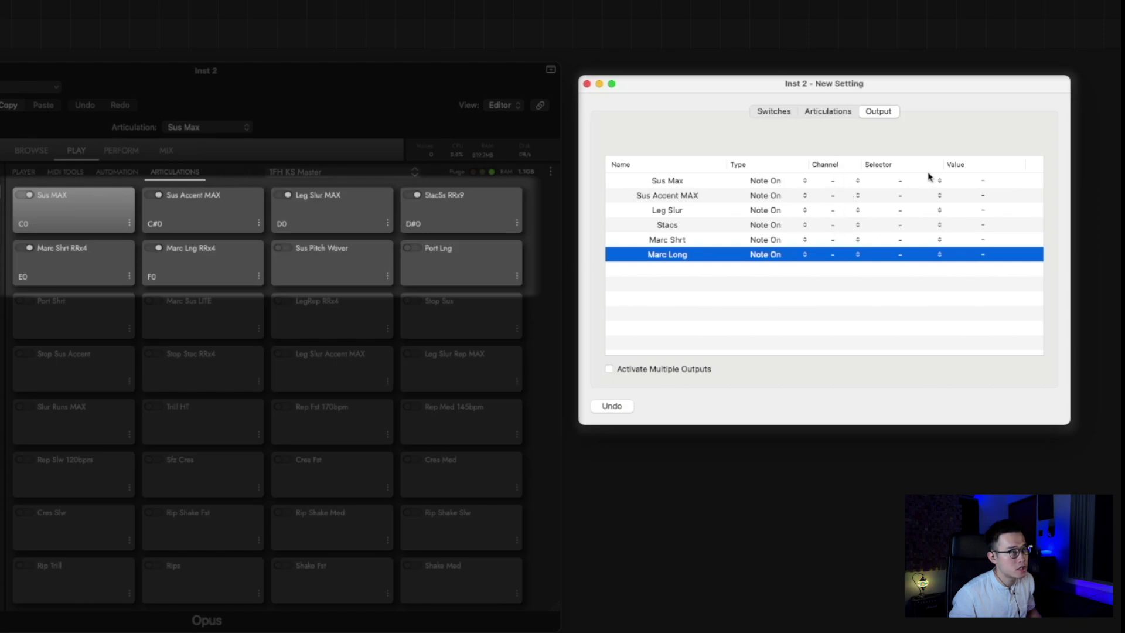
# Step: Assign output keyswitch notes C0, C#0, D0, D#0, E0 and F0 to the six articulations in order
pyautogui.click(913, 182)
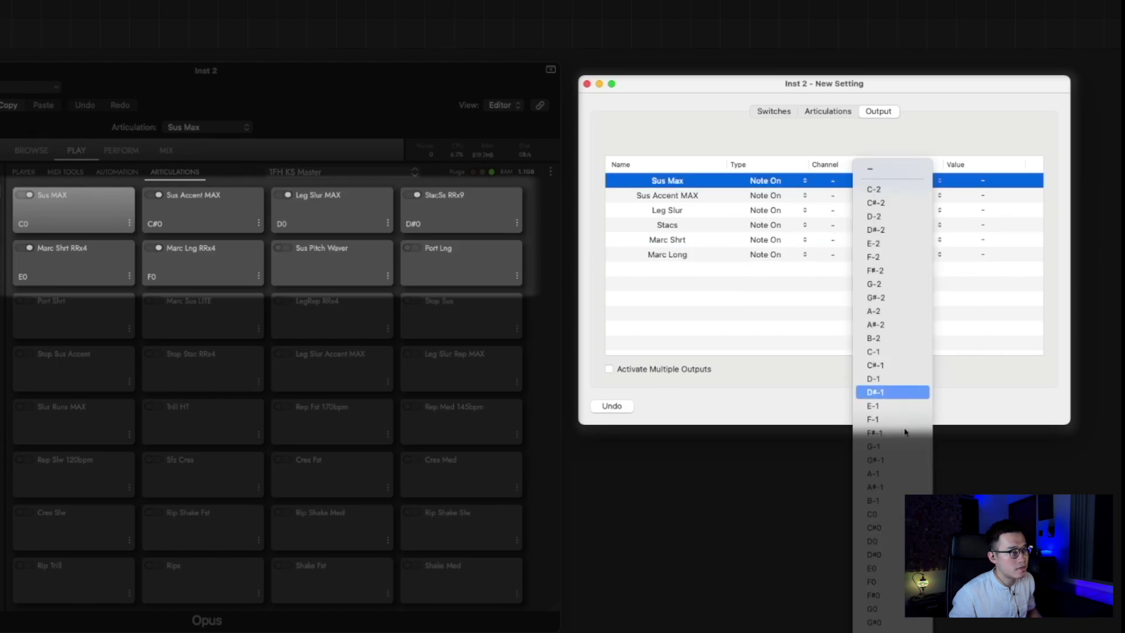
pyautogui.click(876, 514)
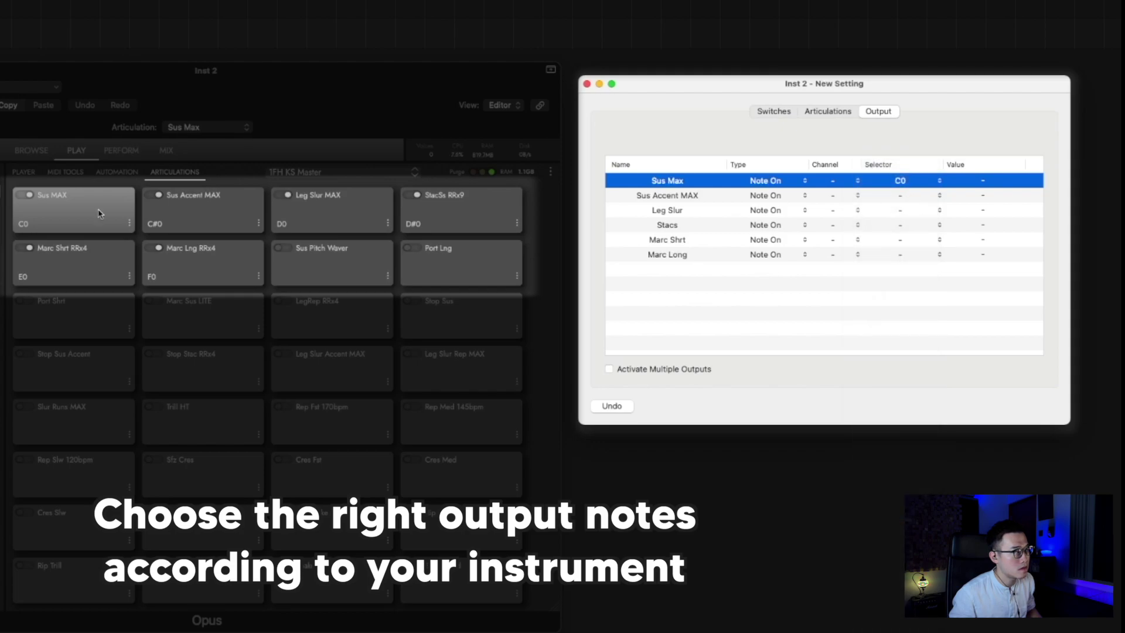
pyautogui.click(901, 196)
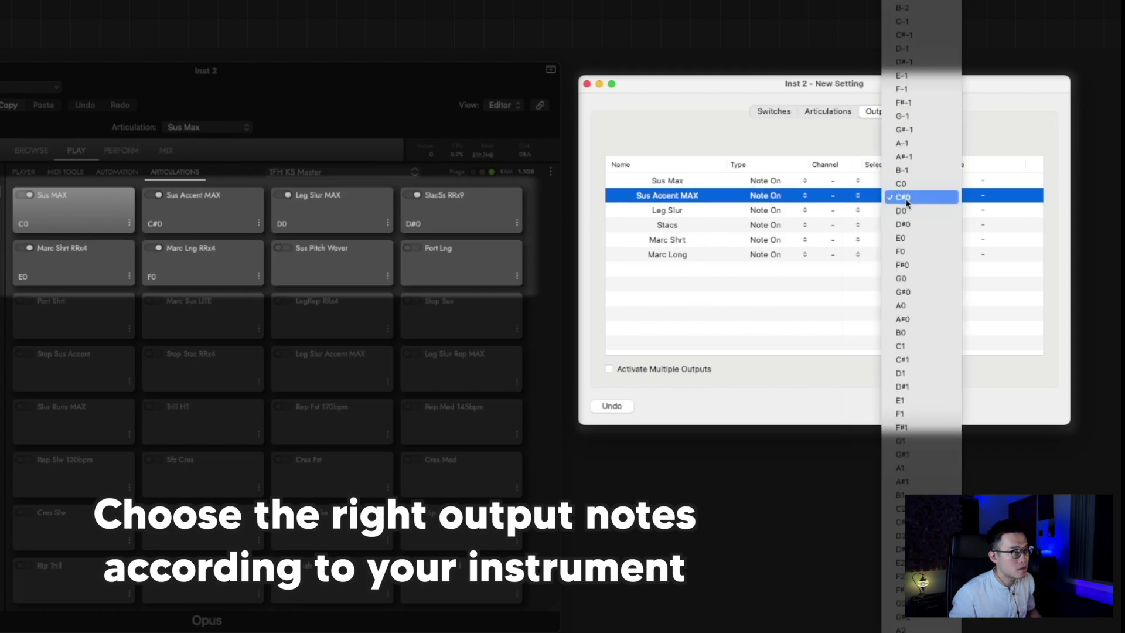
pyautogui.click(901, 196)
pyautogui.click(901, 211)
pyautogui.click(900, 211)
pyautogui.click(901, 225)
pyautogui.click(901, 225)
pyautogui.click(901, 255)
pyautogui.click(901, 254)
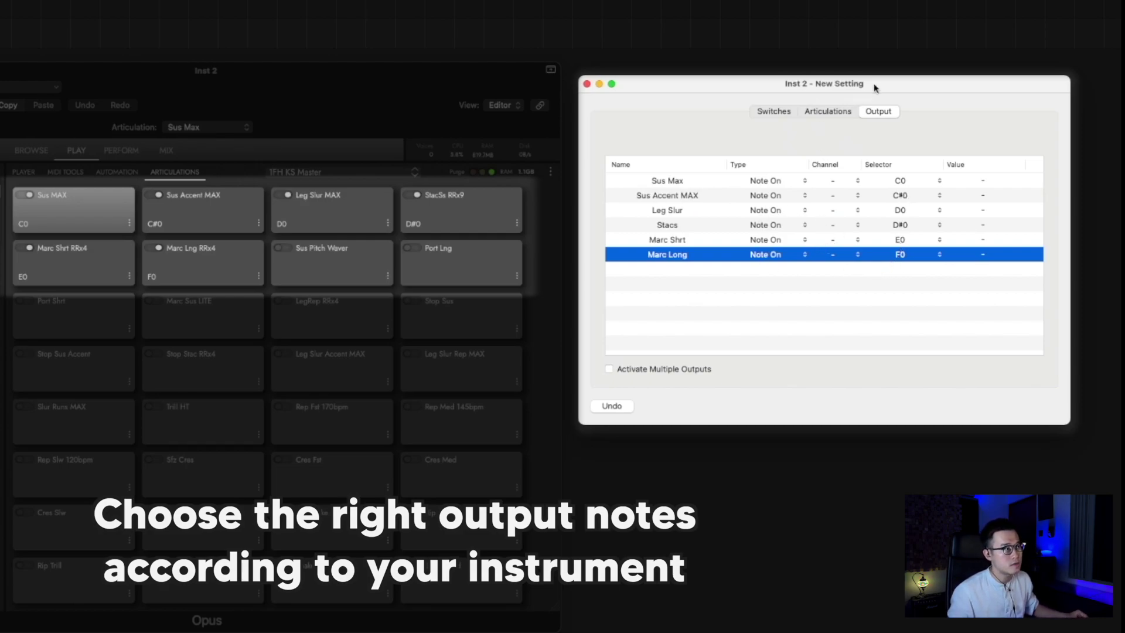
pyautogui.moveTo(879, 87); pyautogui.dragTo(896, 65)
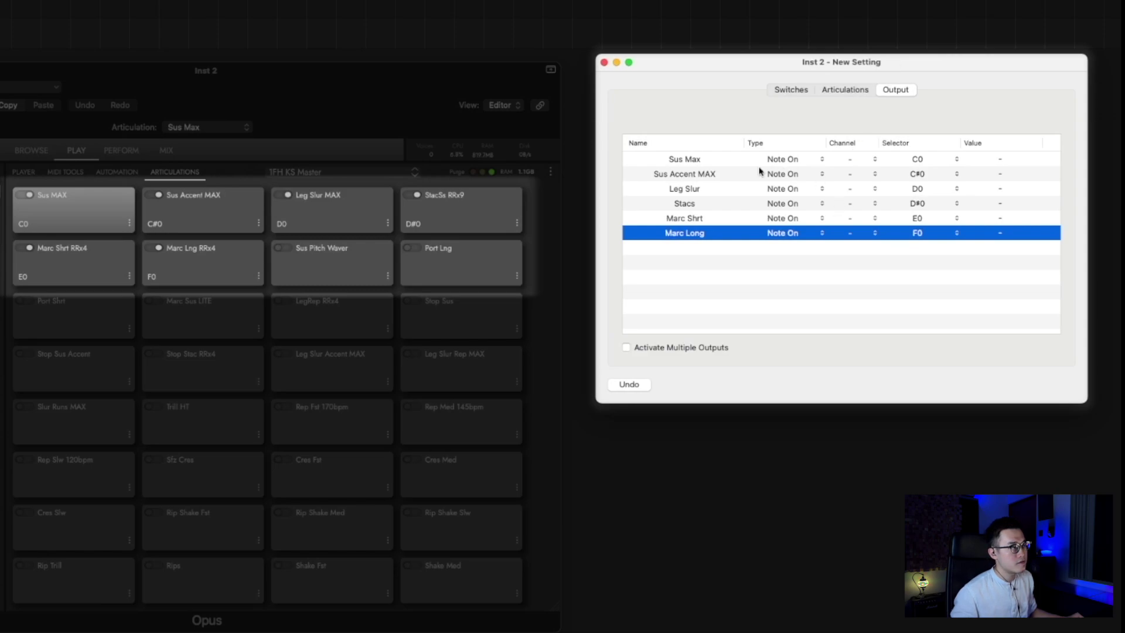
pyautogui.click(853, 90)
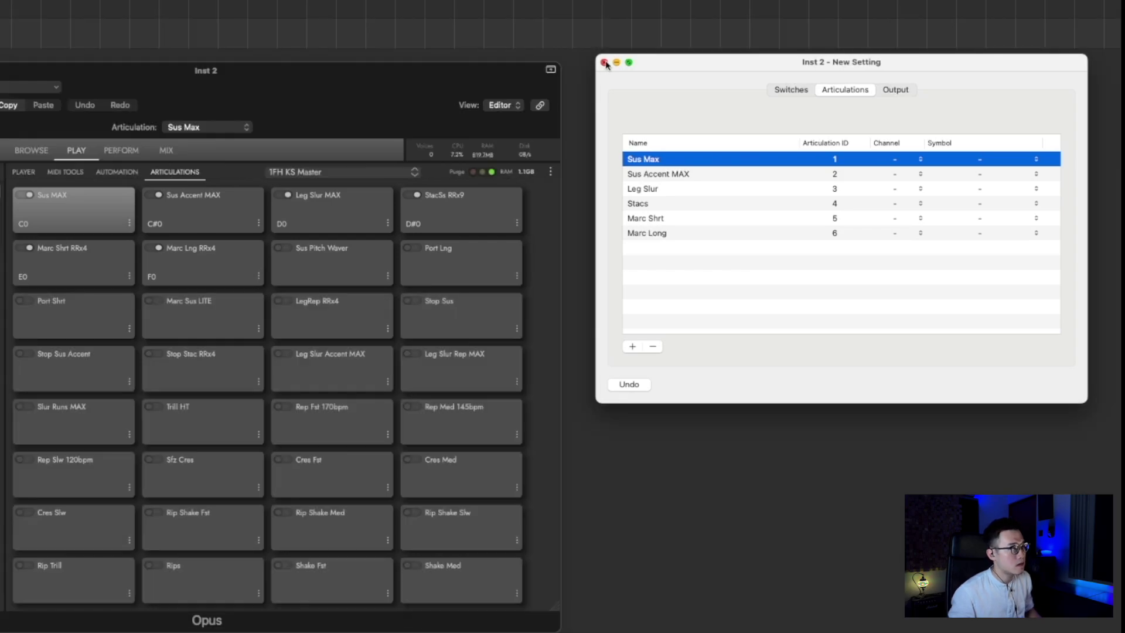
# Step: Close the articulation editor and record a MIDI take on Inst 2 spanning roughly bars 10–15
pyautogui.click(606, 63)
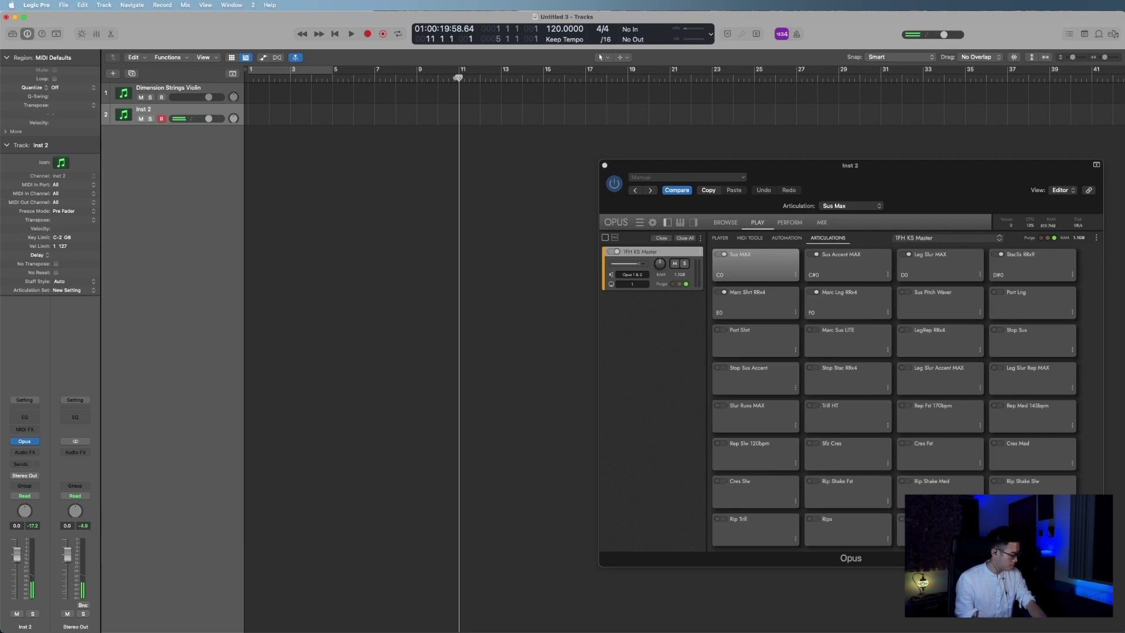
pyautogui.press('r')
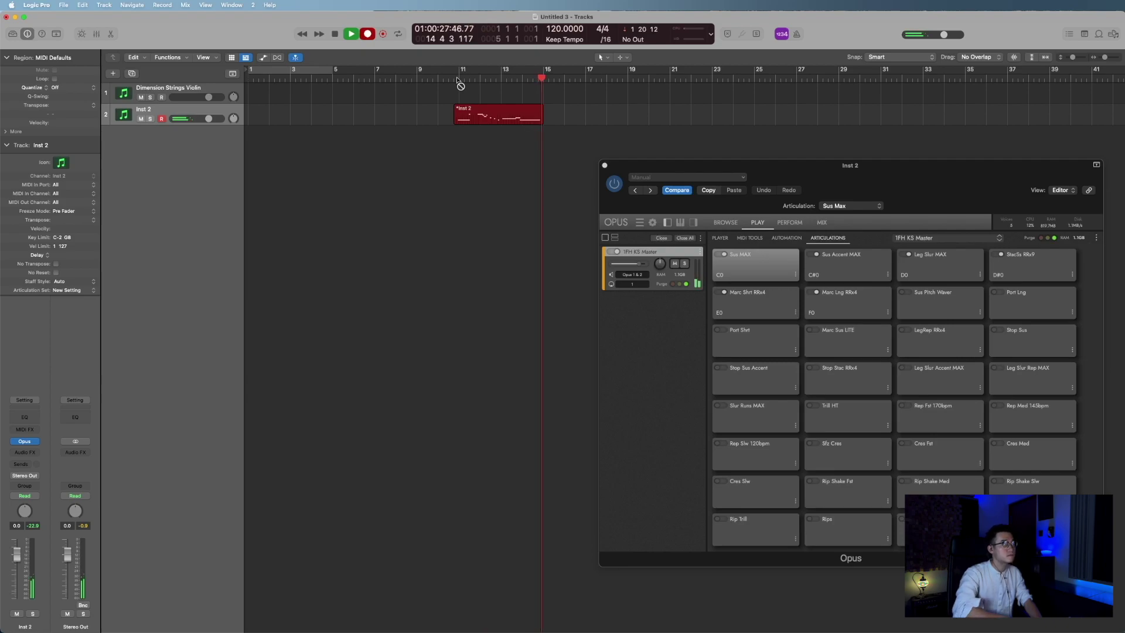
pyautogui.press('space')
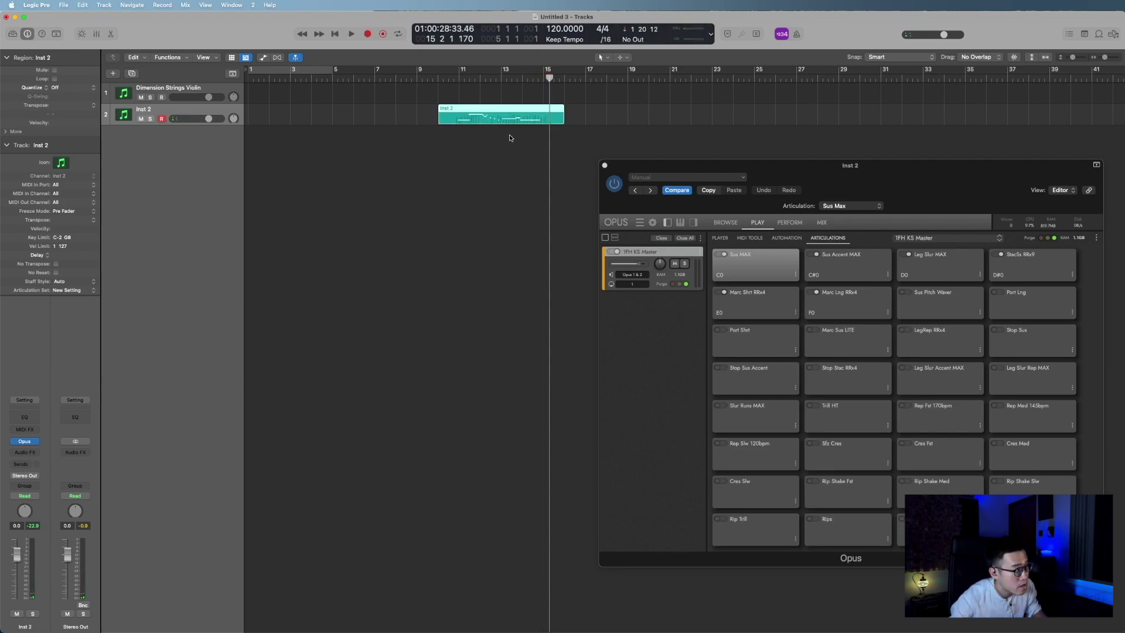
pyautogui.moveTo(765, 174); pyautogui.dragTo(809, 152)
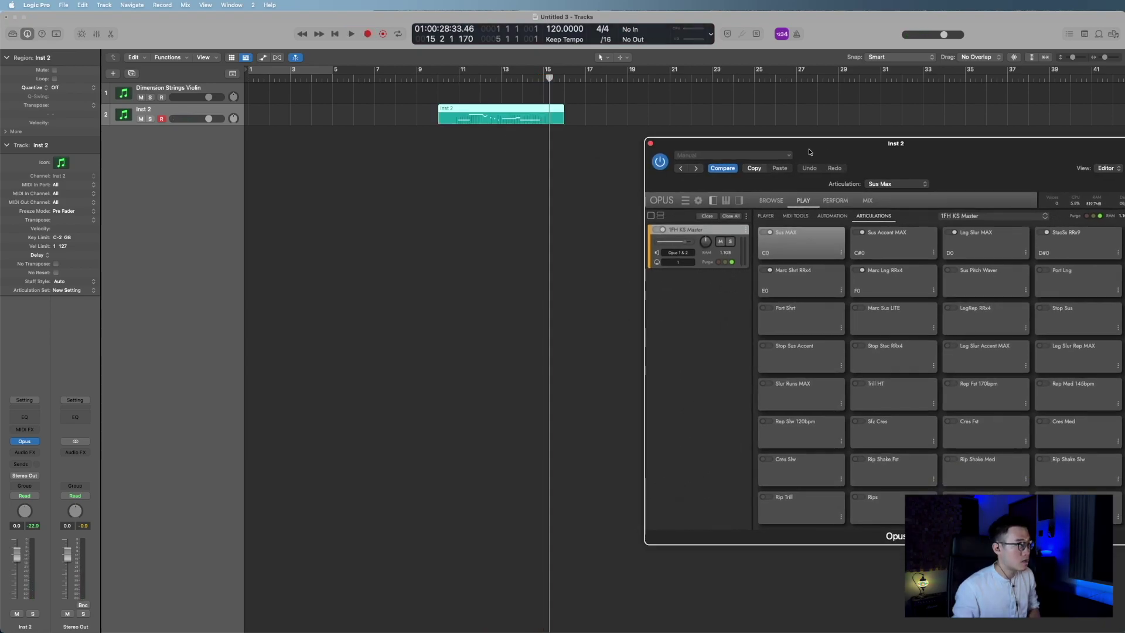
# Step: Open the recorded region in the Piano Roll and give the two long notes near bar 11 Leg Slur
pyautogui.doubleClick(491, 119)
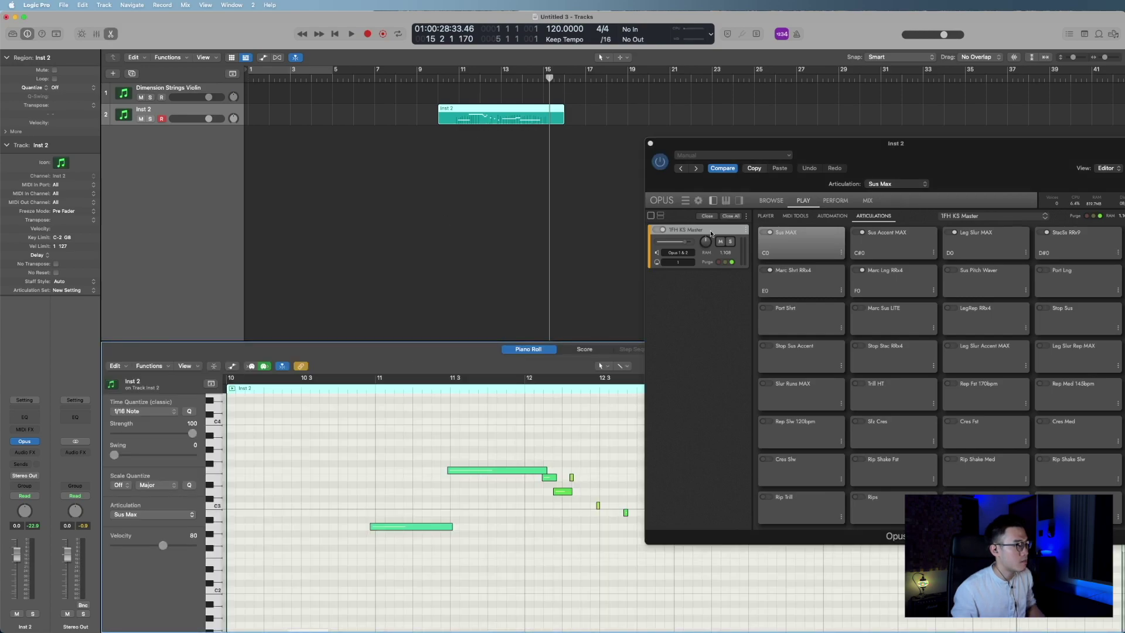
pyautogui.click(651, 143)
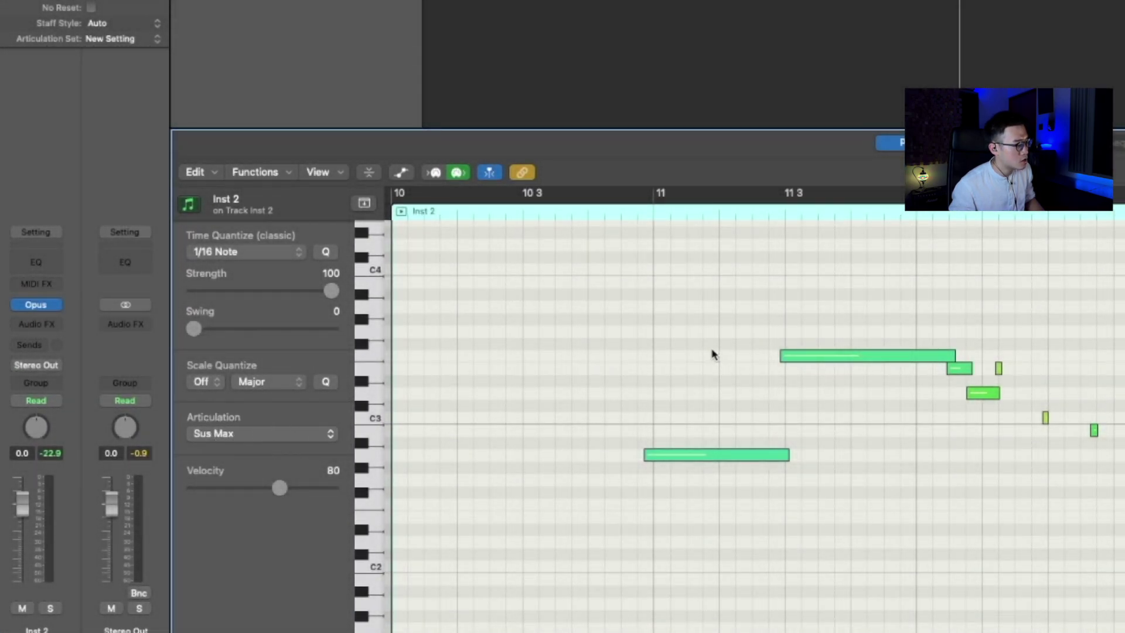
pyautogui.moveTo(685, 322); pyautogui.dragTo(958, 469)
pyautogui.moveTo(637, 319); pyautogui.dragTo(727, 568)
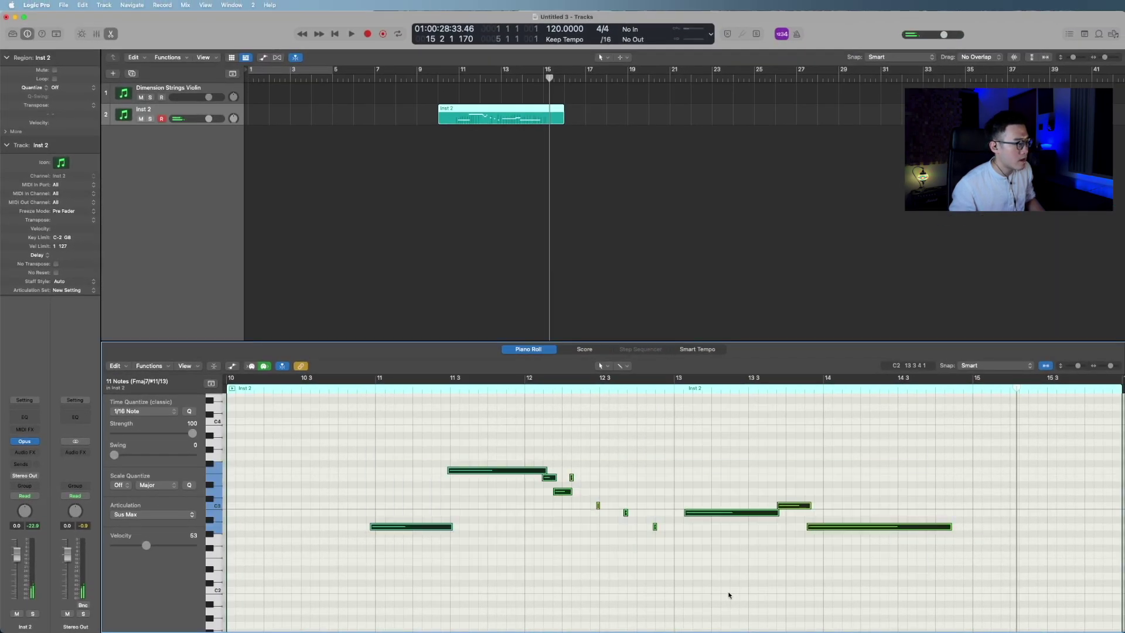
pyautogui.click(334, 525)
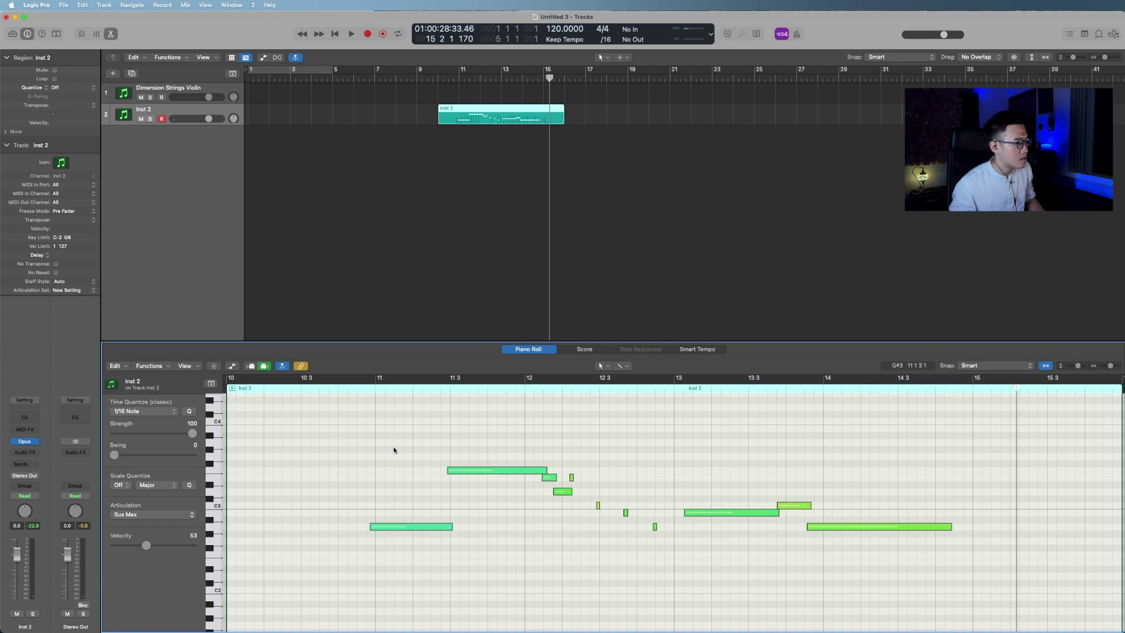
pyautogui.moveTo(386, 444); pyautogui.dragTo(484, 557)
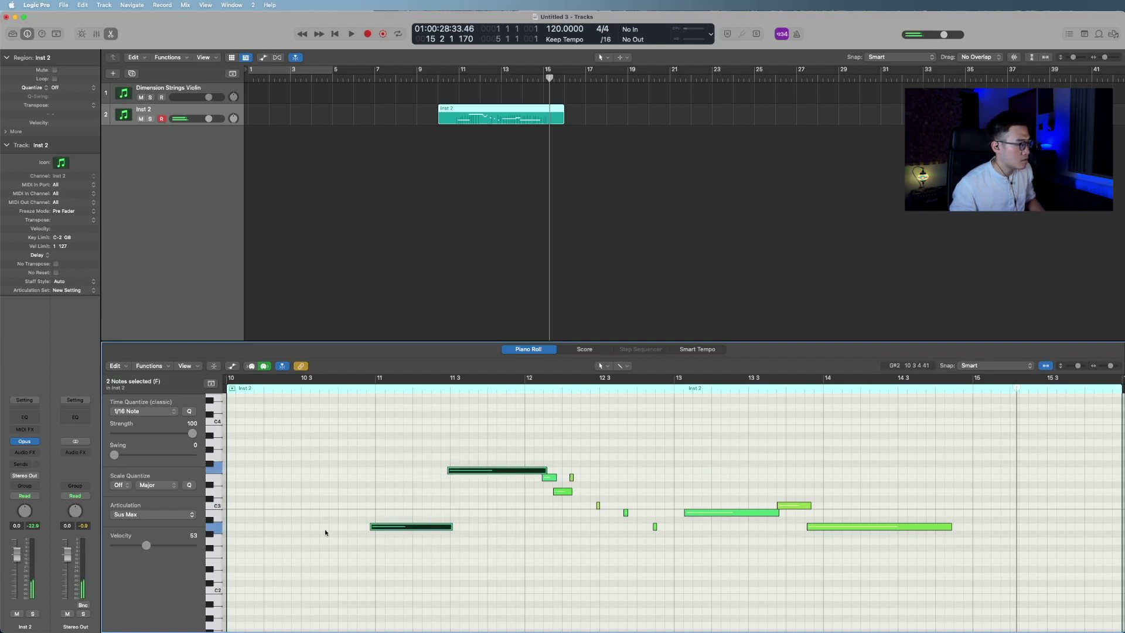
pyautogui.click(170, 516)
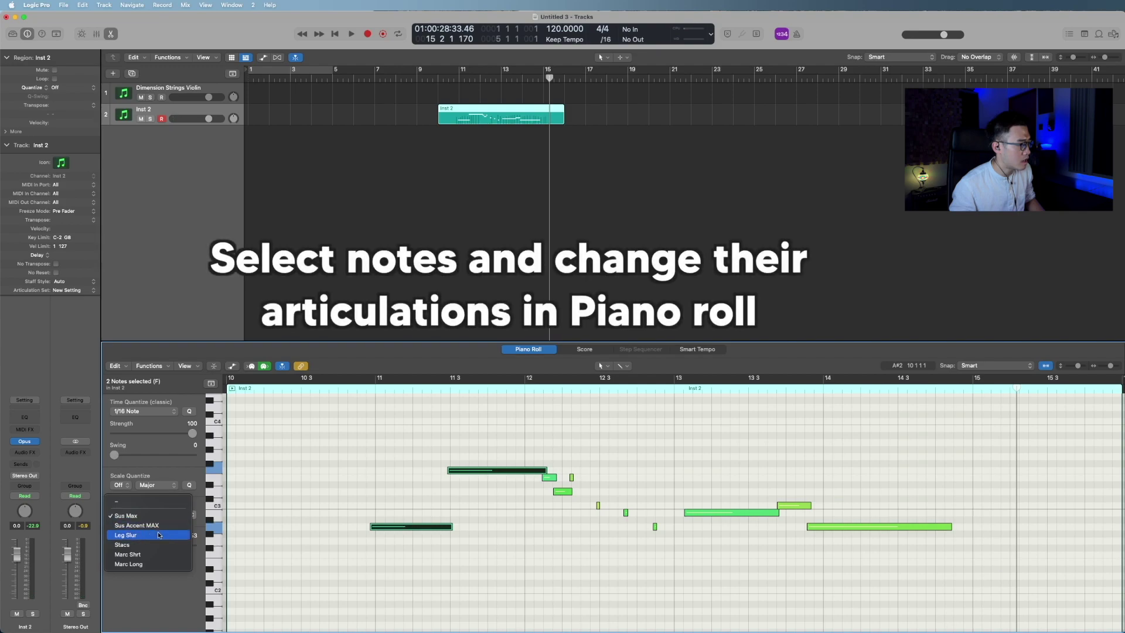
pyautogui.click(159, 535)
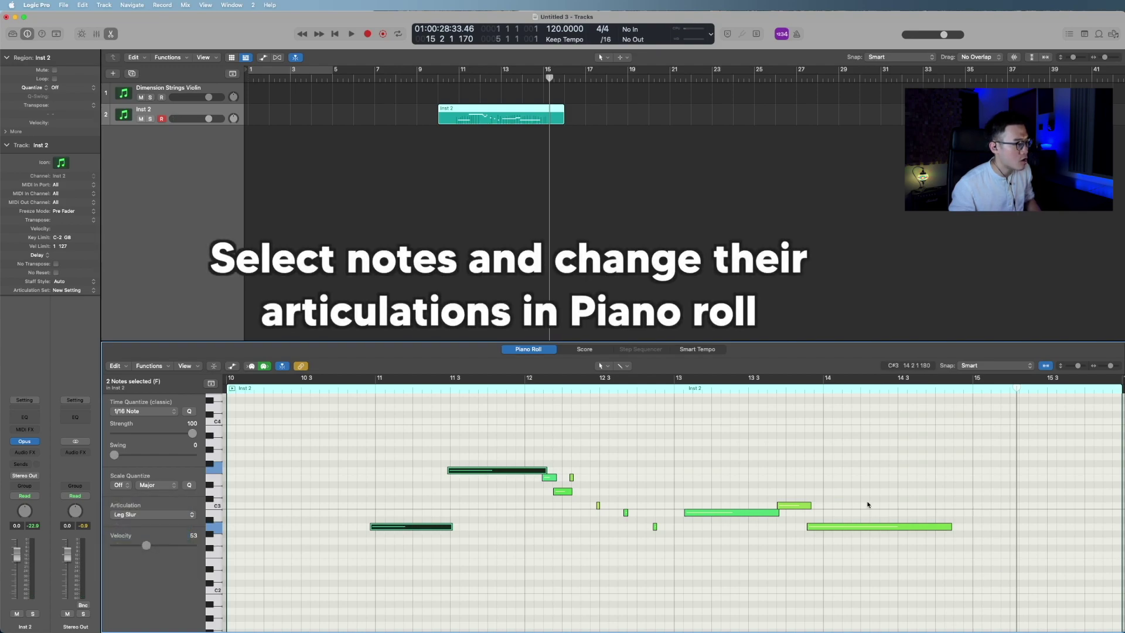
# Step: Assign an articulation to one note near bar 13 and Marc Long to two long notes near bars 13–14
pyautogui.moveTo(750, 487); pyautogui.dragTo(791, 535)
pyautogui.moveTo(797, 491); pyautogui.dragTo(832, 548)
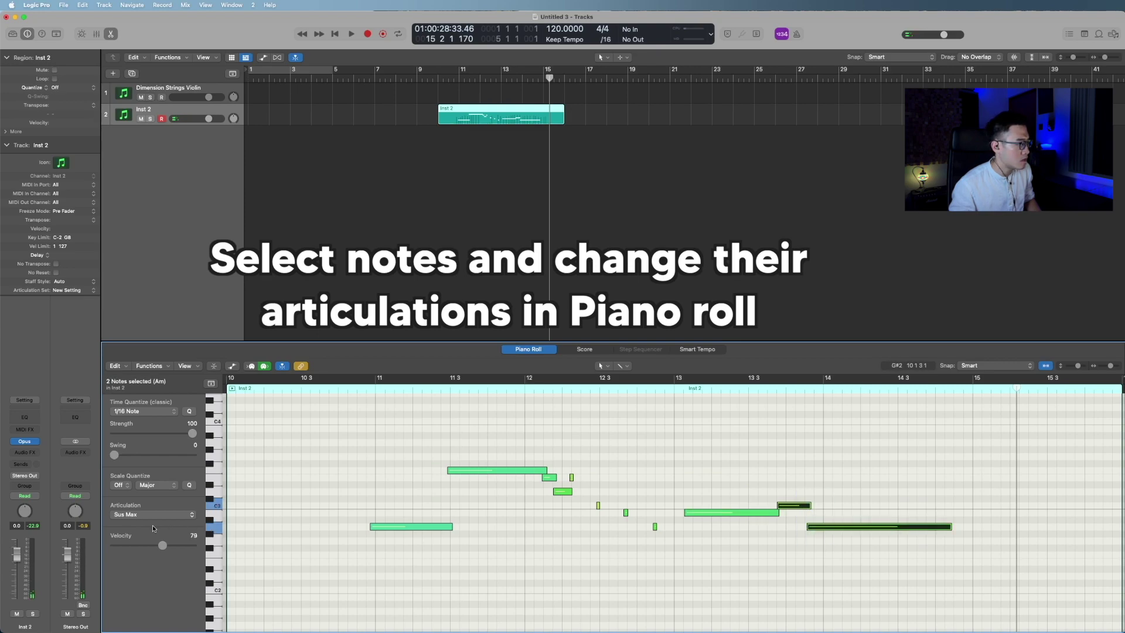
pyautogui.click(794, 505)
pyautogui.click(151, 514)
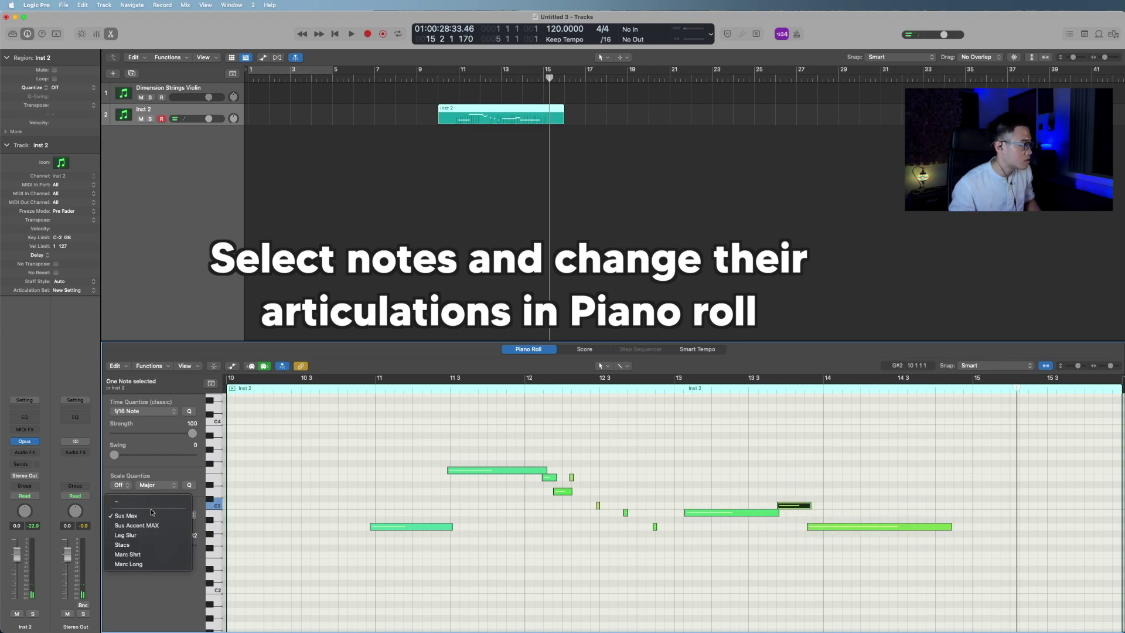
pyautogui.click(125, 535)
pyautogui.moveTo(870, 561); pyautogui.dragTo(745, 517)
pyautogui.click(166, 512)
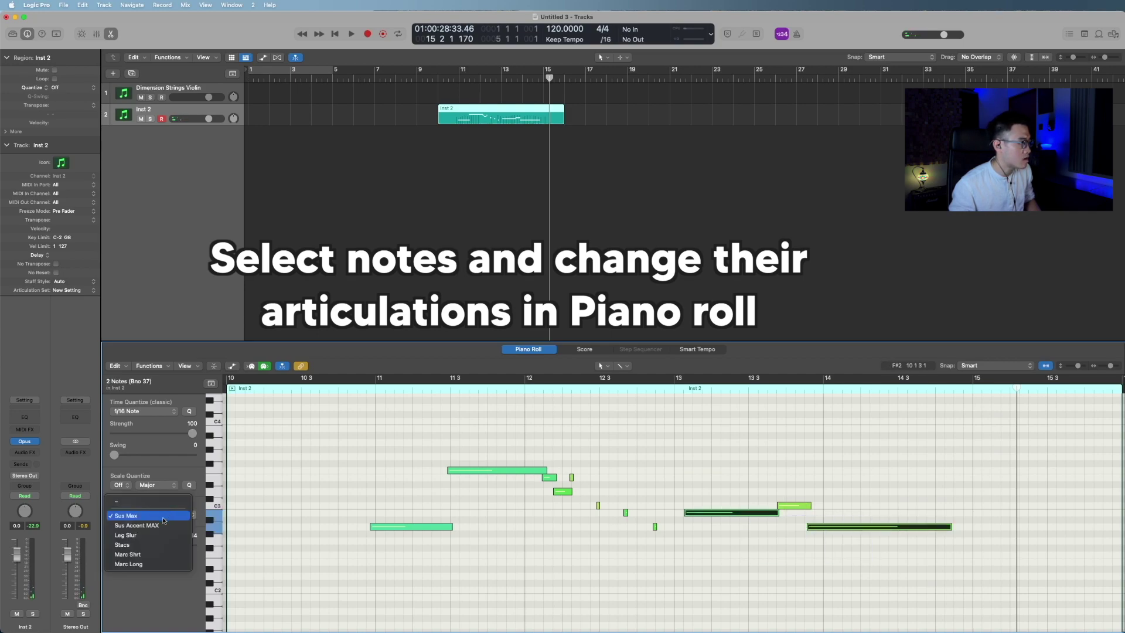
pyautogui.click(163, 562)
# Step: Give the four short notes Stacs and the two notes near bar 12 Marc Shrt
pyautogui.moveTo(666, 546); pyautogui.dragTo(568, 474)
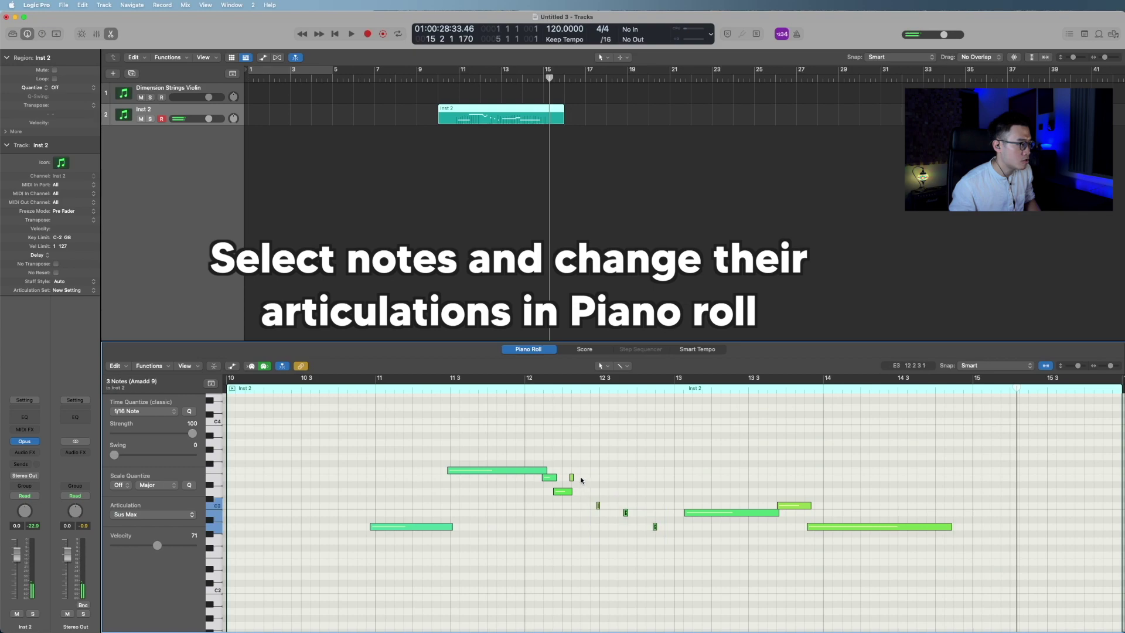
pyautogui.click(193, 515)
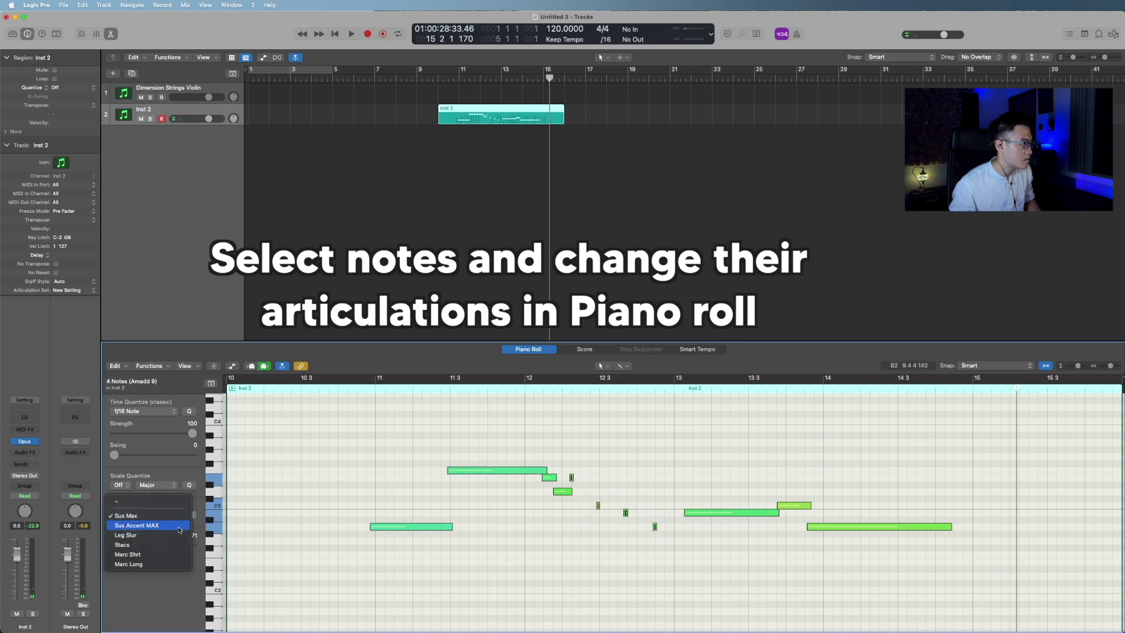
pyautogui.click(155, 539)
pyautogui.moveTo(566, 516); pyautogui.dragTo(549, 478)
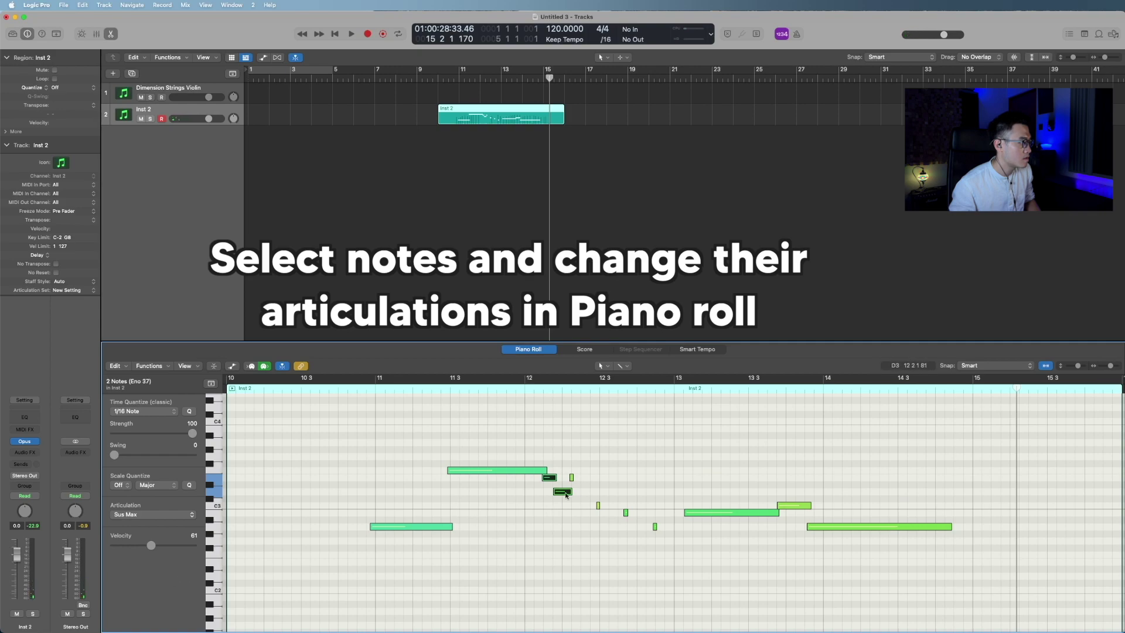
pyautogui.click(163, 515)
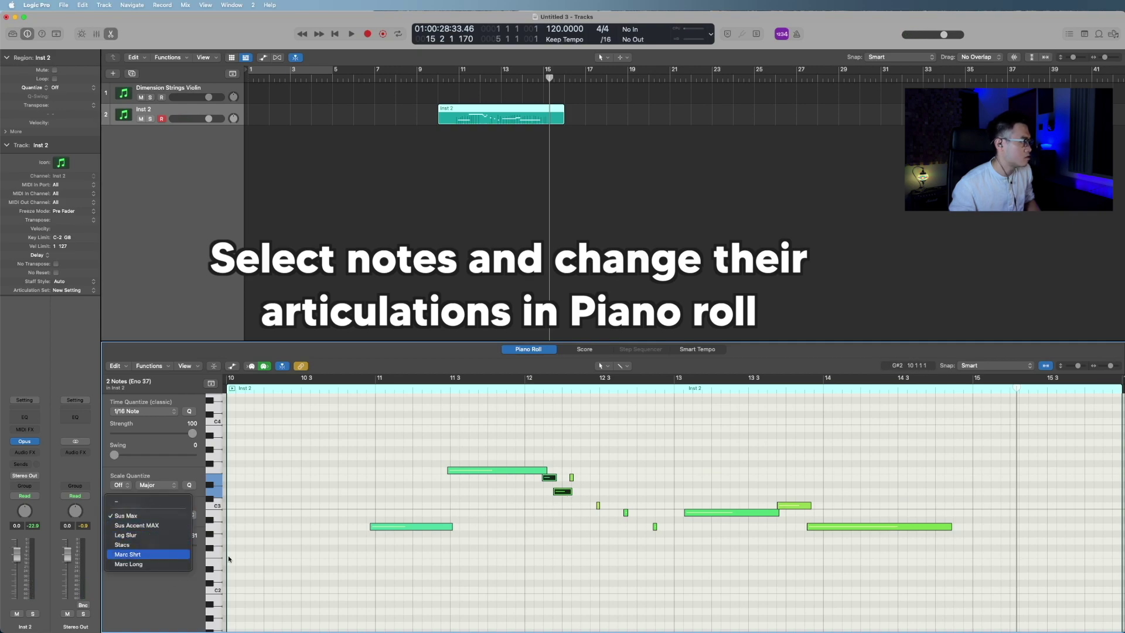
pyautogui.click(159, 554)
# Step: Play back the edited phrase from bar 10.4
pyautogui.click(497, 572)
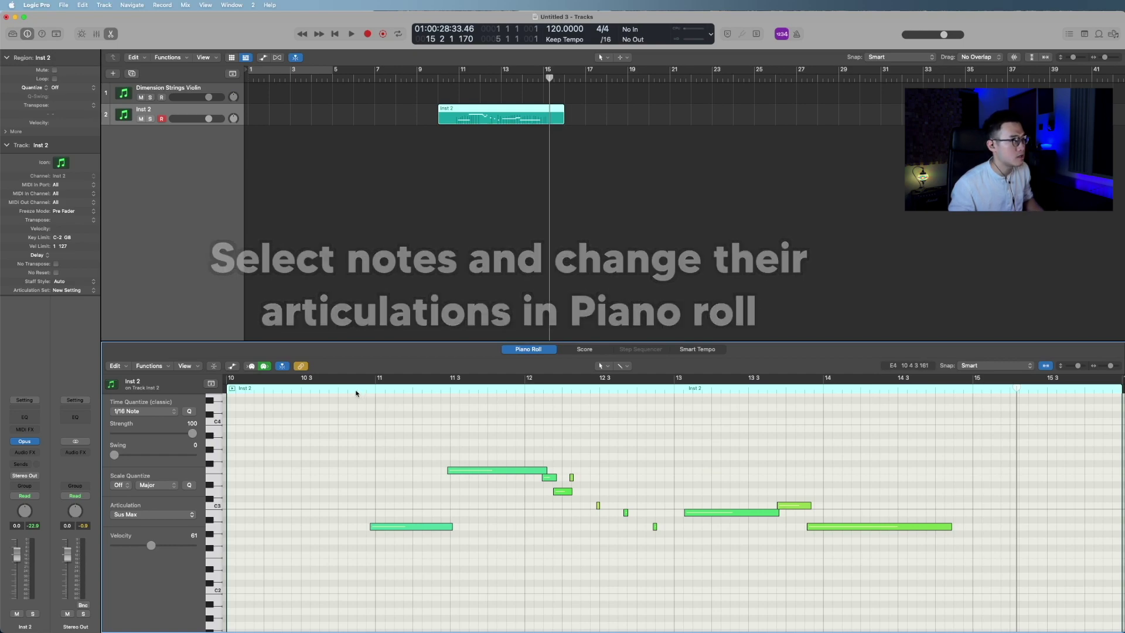
pyautogui.click(347, 390)
pyautogui.press('space')
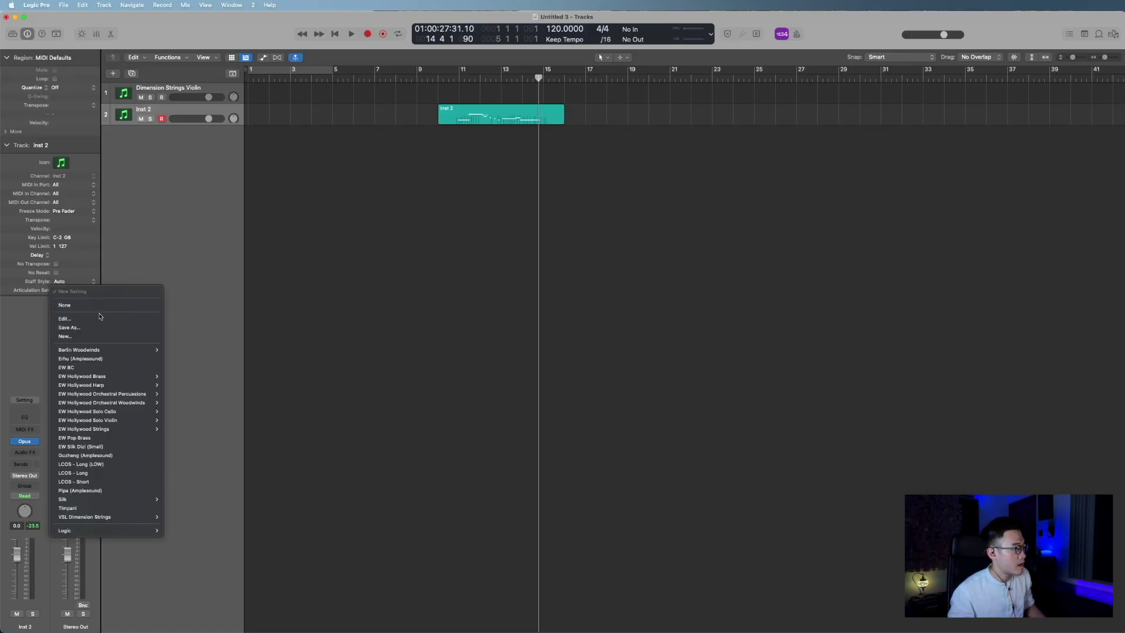
# Step: Reopen the New Setting editor and browse its Output, Articulations and Switches tabs, ending on Switches
pyautogui.click(99, 318)
pyautogui.moveTo(883, 103); pyautogui.dragTo(674, 195)
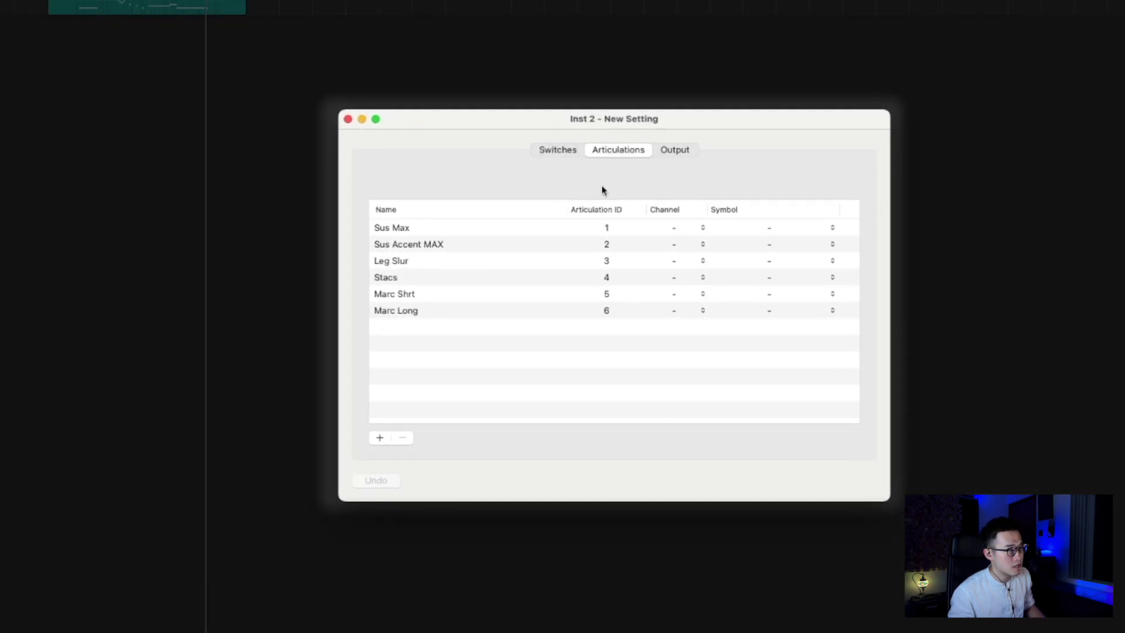
pyautogui.click(677, 154)
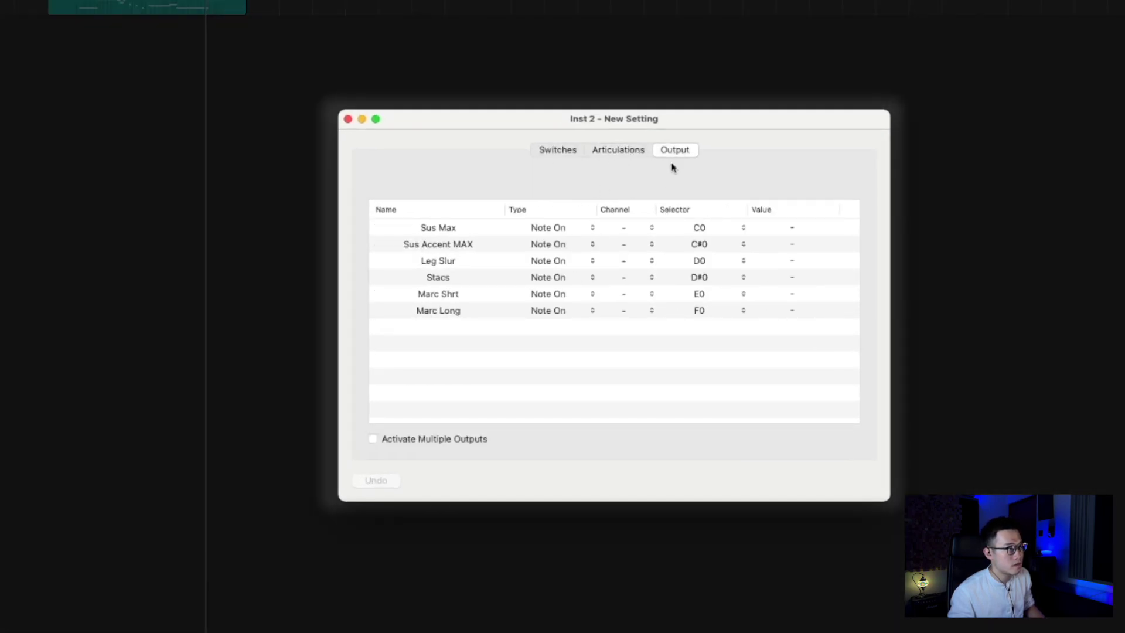
pyautogui.click(565, 153)
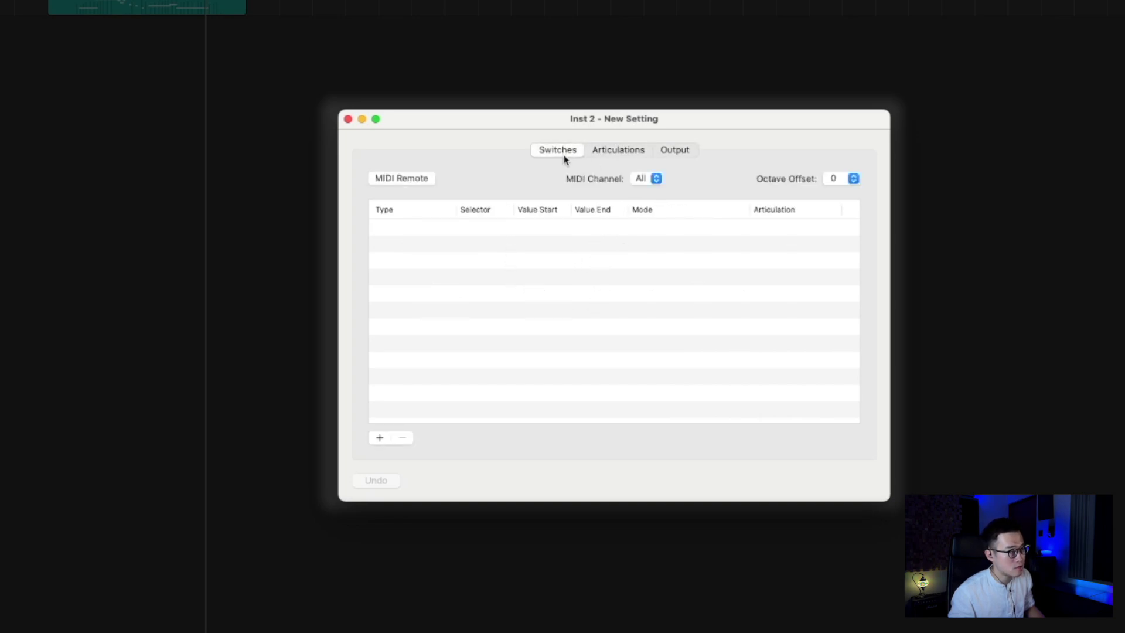
pyautogui.moveTo(565, 157); pyautogui.dragTo(515, 163)
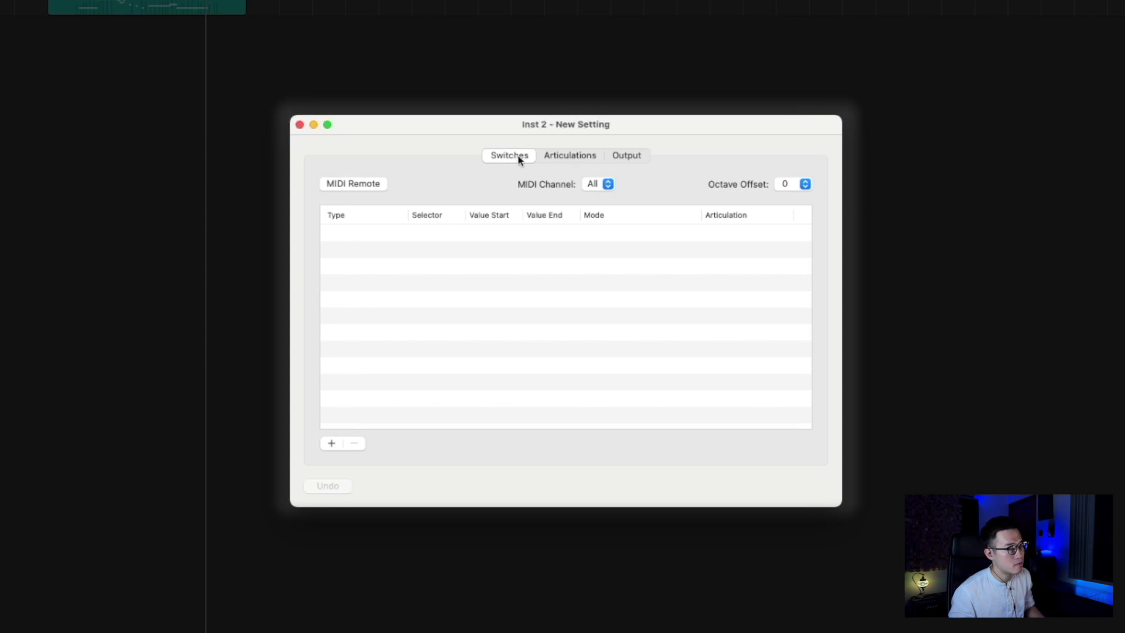
pyautogui.click(567, 157)
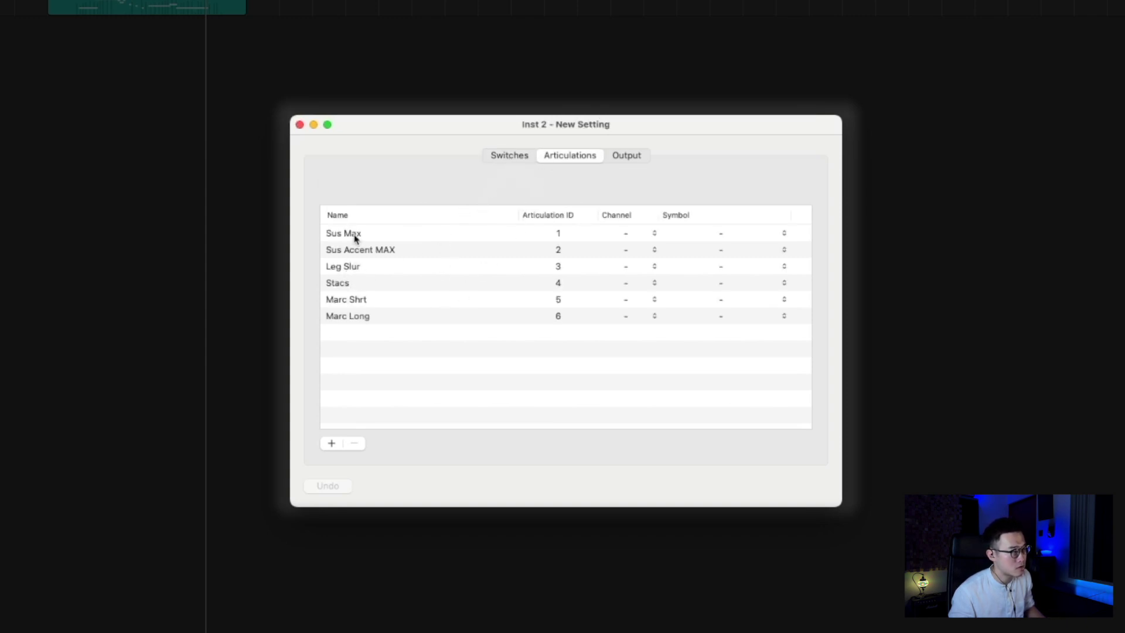
pyautogui.click(511, 158)
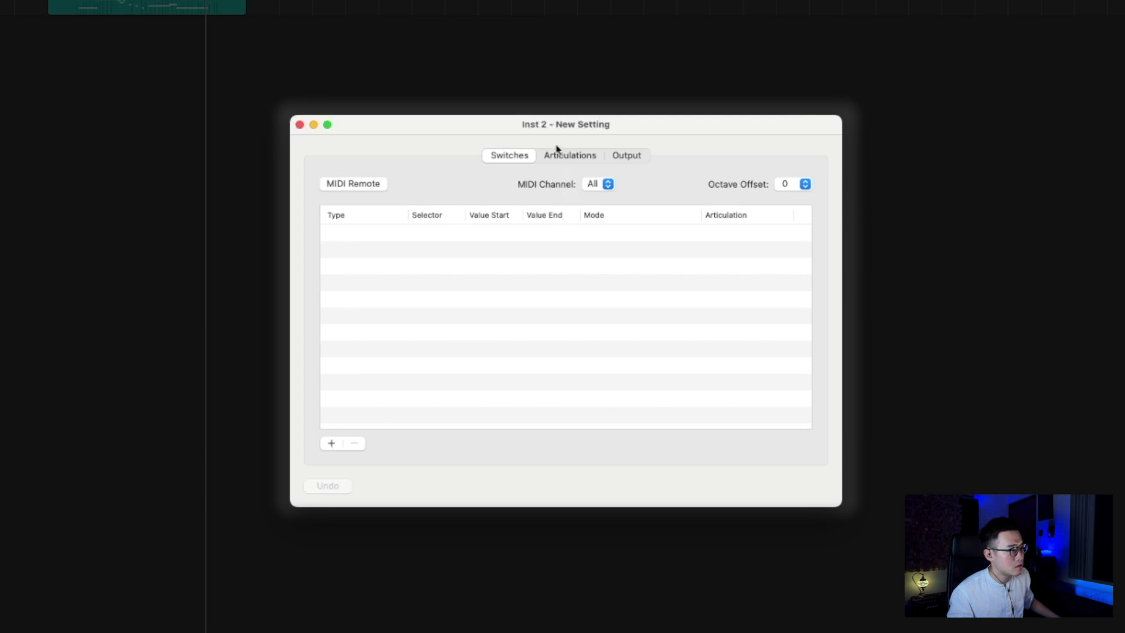
# Step: Add Note On input switches C0–F0 for the six articulations and check the output mappings
pyautogui.click(331, 445)
pyautogui.click(331, 444)
pyautogui.click(331, 444)
pyautogui.click(331, 444)
pyautogui.click(331, 444)
pyautogui.click(332, 444)
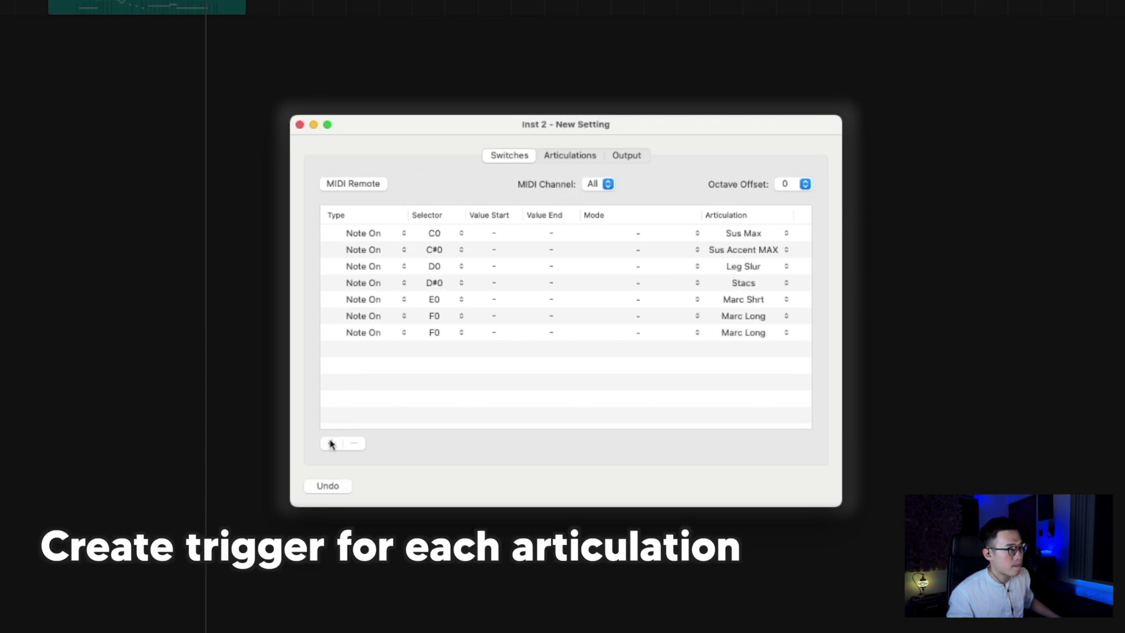
pyautogui.moveTo(570, 129); pyautogui.dragTo(547, 129)
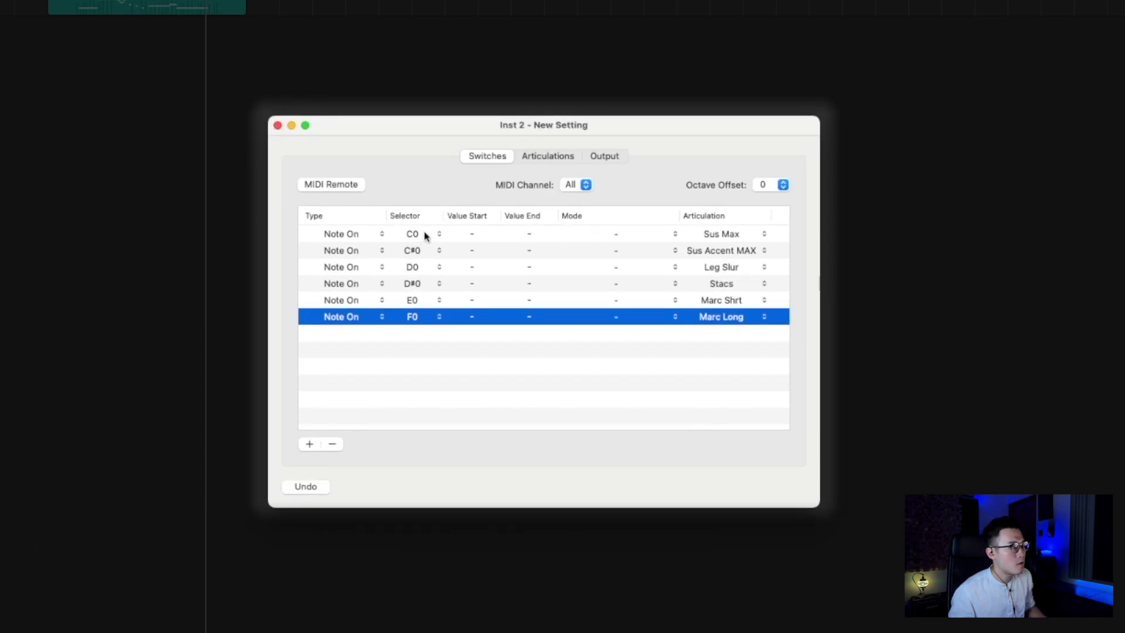
pyautogui.click(605, 157)
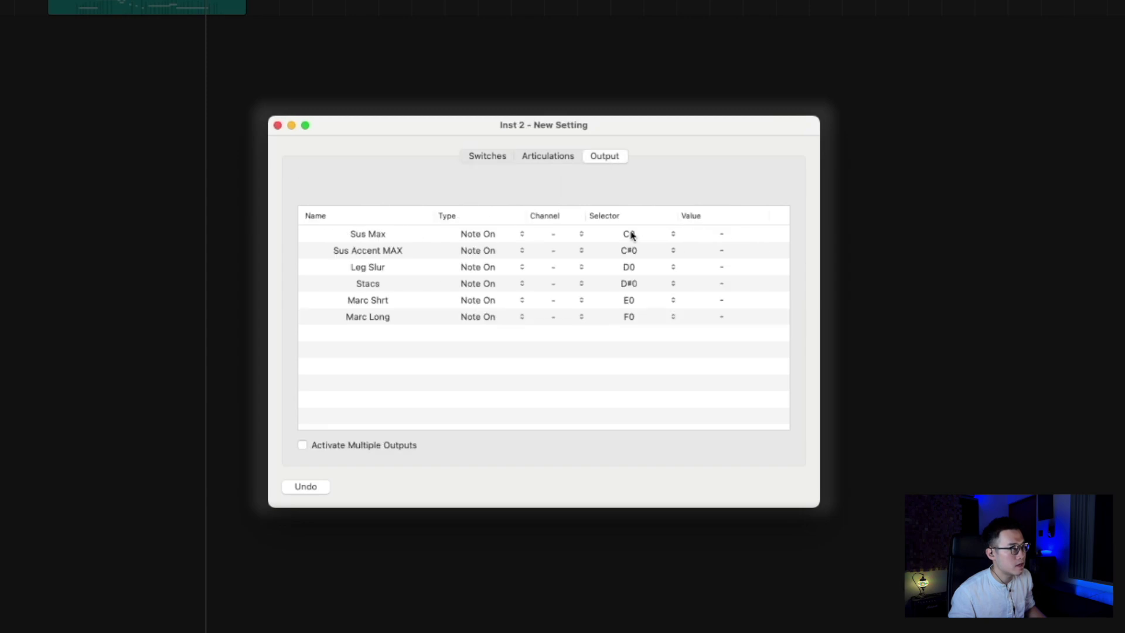
pyautogui.click(490, 160)
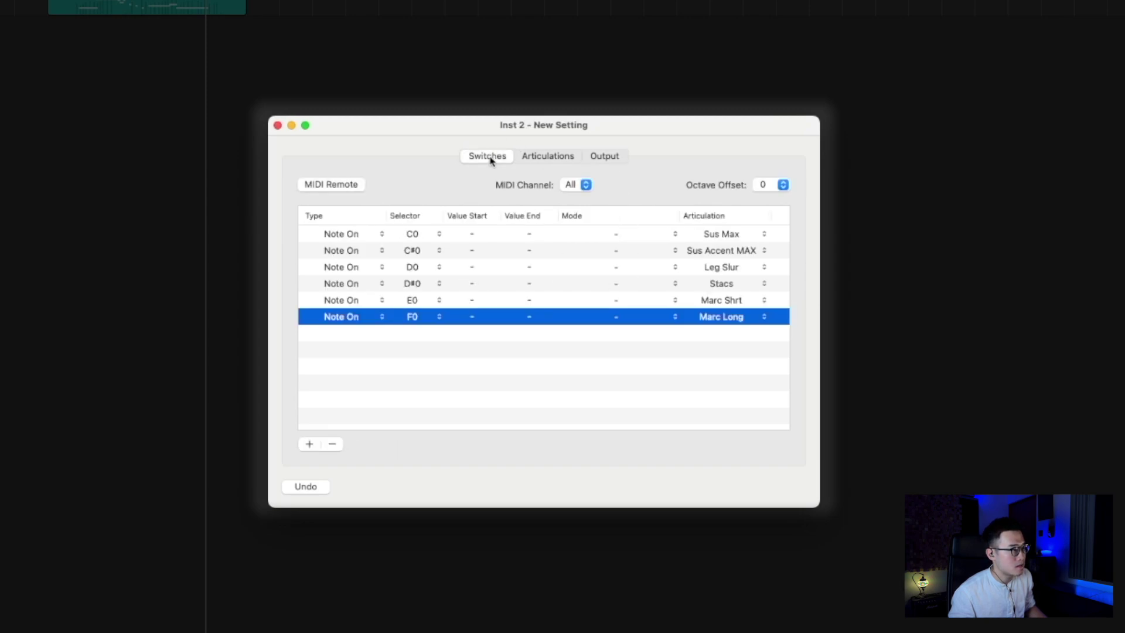
# Step: Close the articulation editor and open the Smart Controls panel
pyautogui.moveTo(585, 125); pyautogui.dragTo(690, 141)
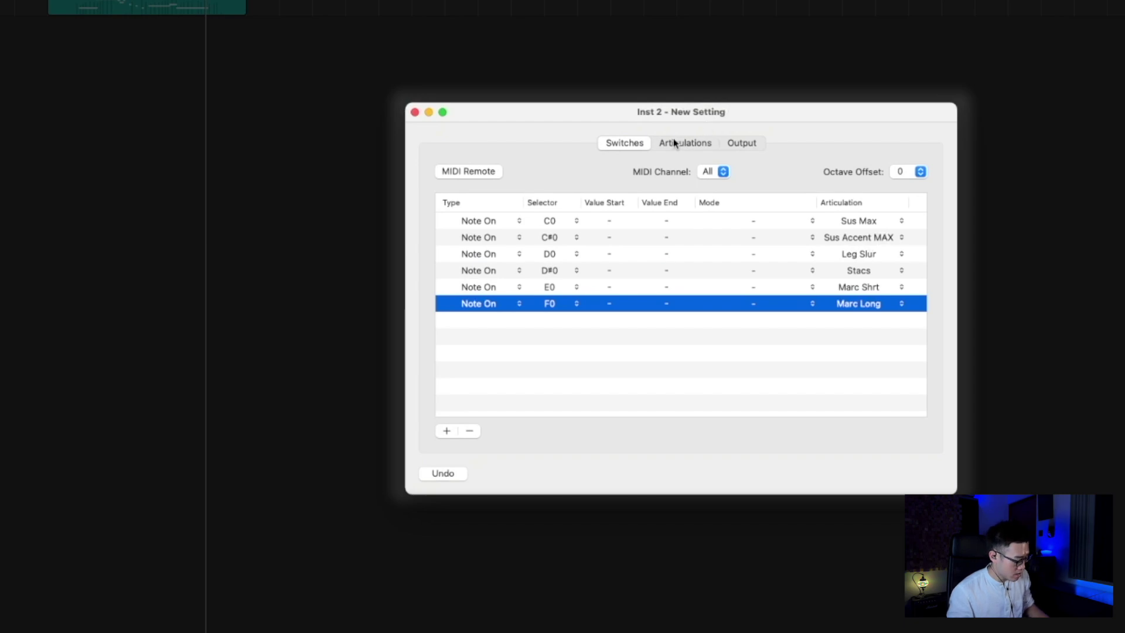
pyautogui.click(310, 453)
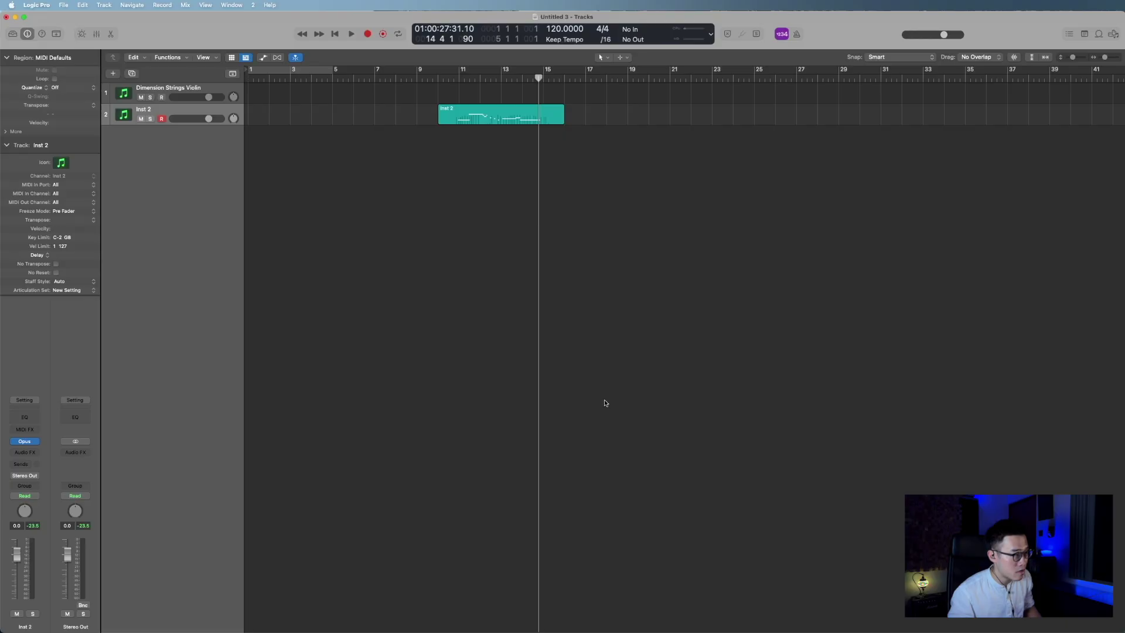
pyautogui.press('b')
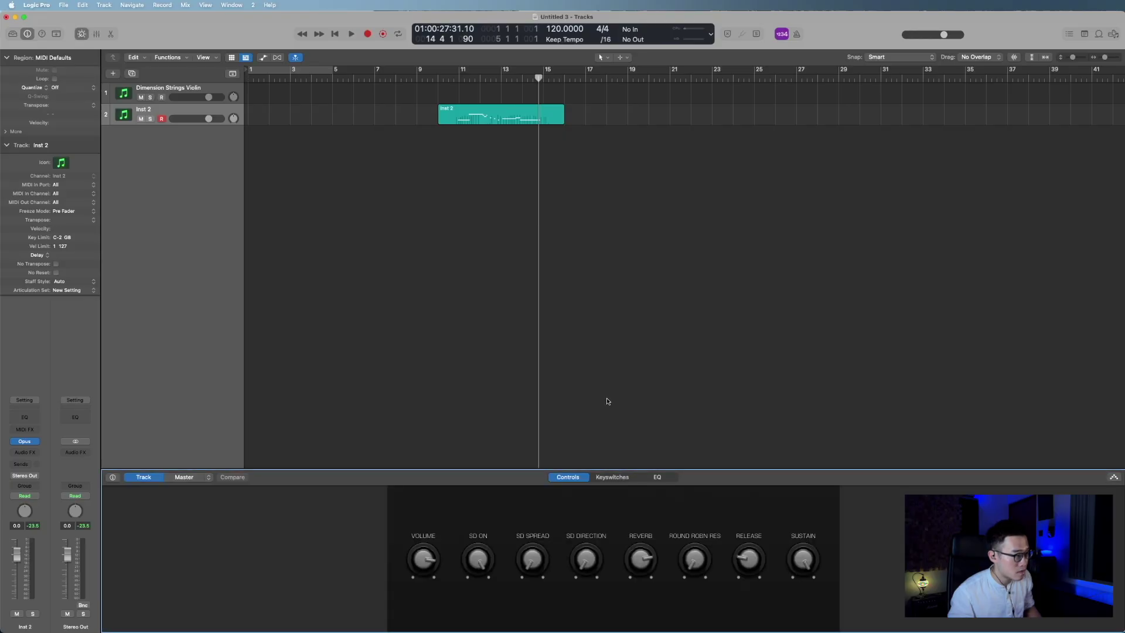
# Step: On the Smart Controls keyswitch keyboard, trigger Leg Slur, Stacs, then Marc Shrt, and reopen Opus
pyautogui.click(612, 478)
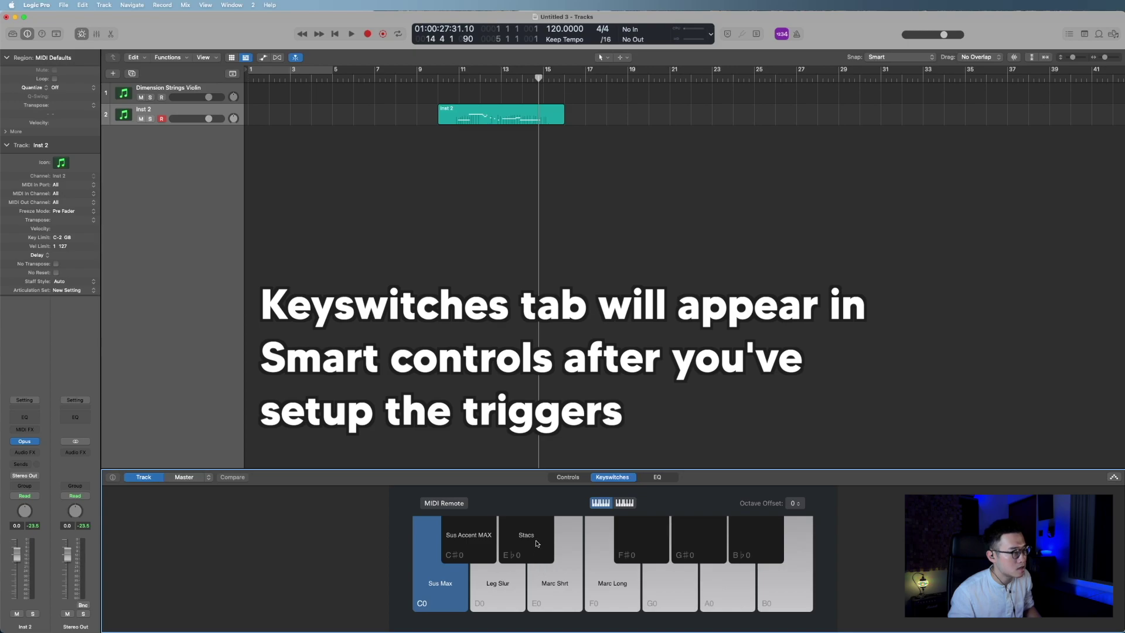
pyautogui.click(515, 586)
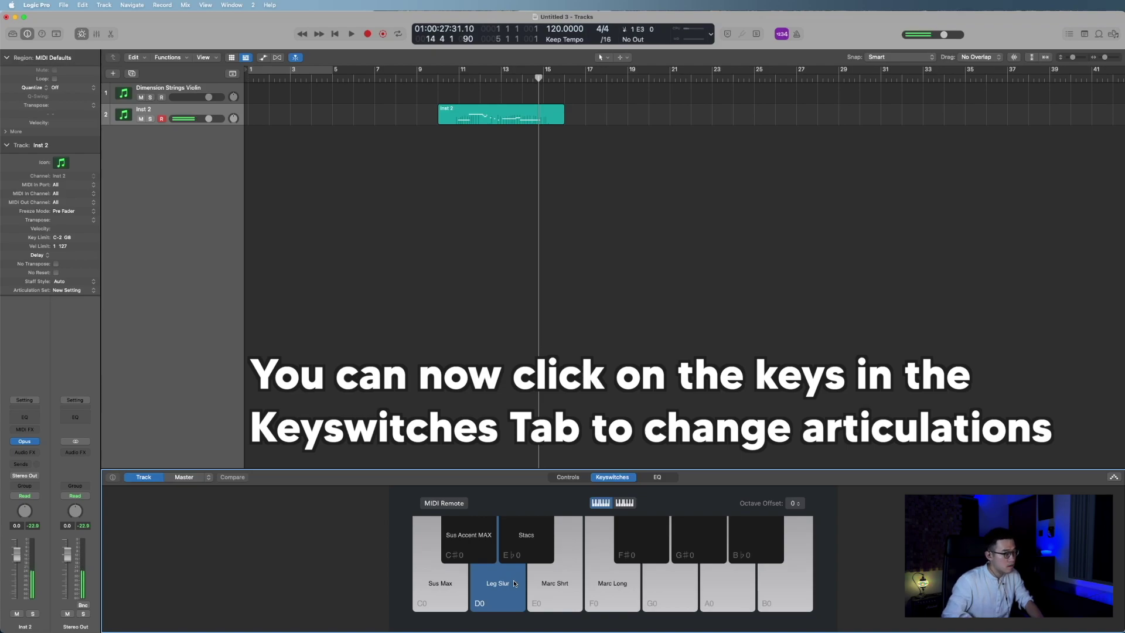
pyautogui.click(544, 544)
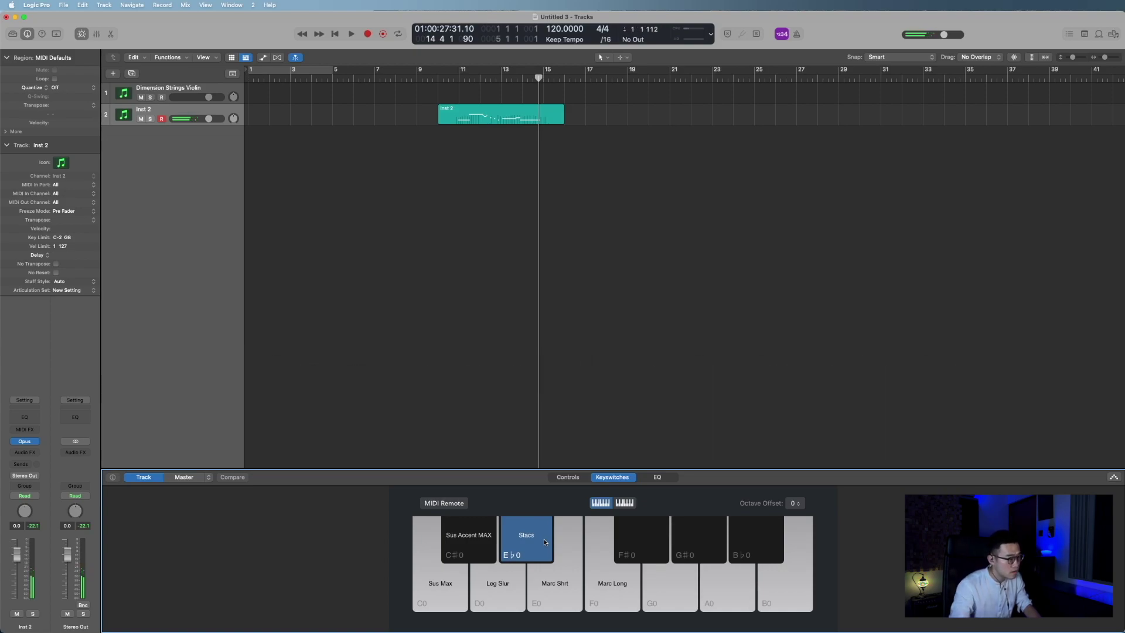
pyautogui.click(555, 585)
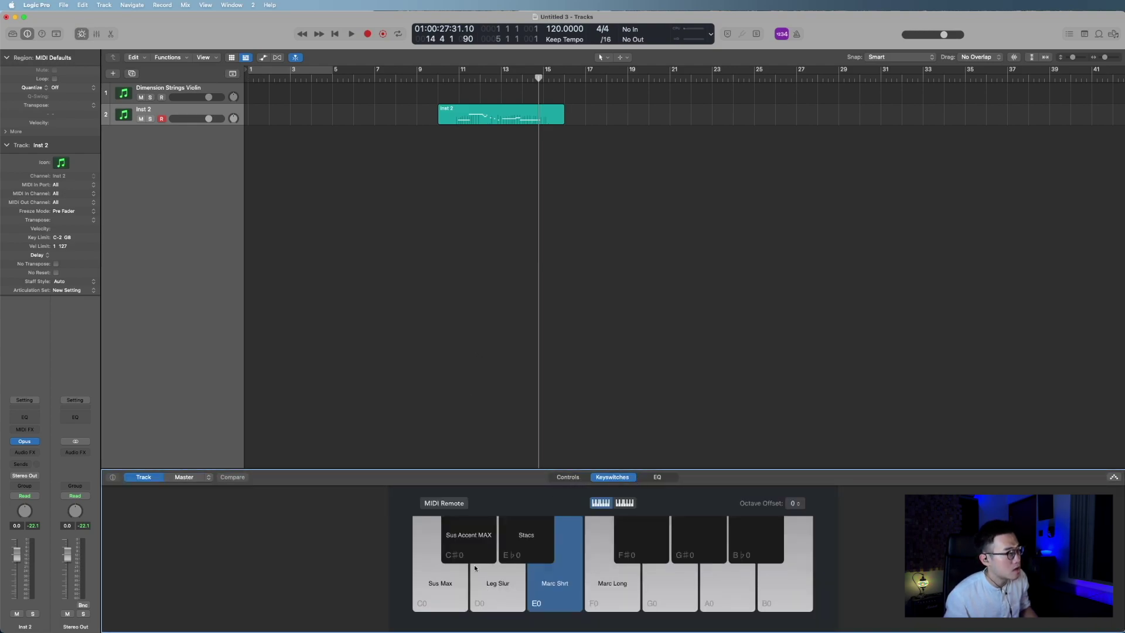
pyautogui.click(24, 442)
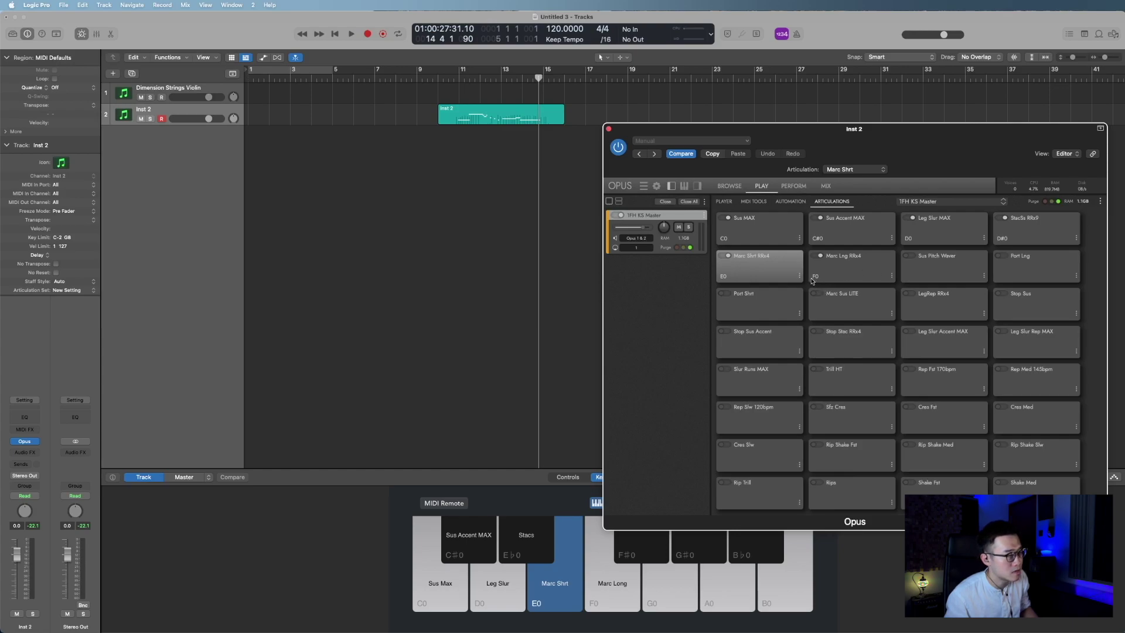
# Step: Close the Opus window and list the articulation sets available for Inst 2
pyautogui.press('super+w')
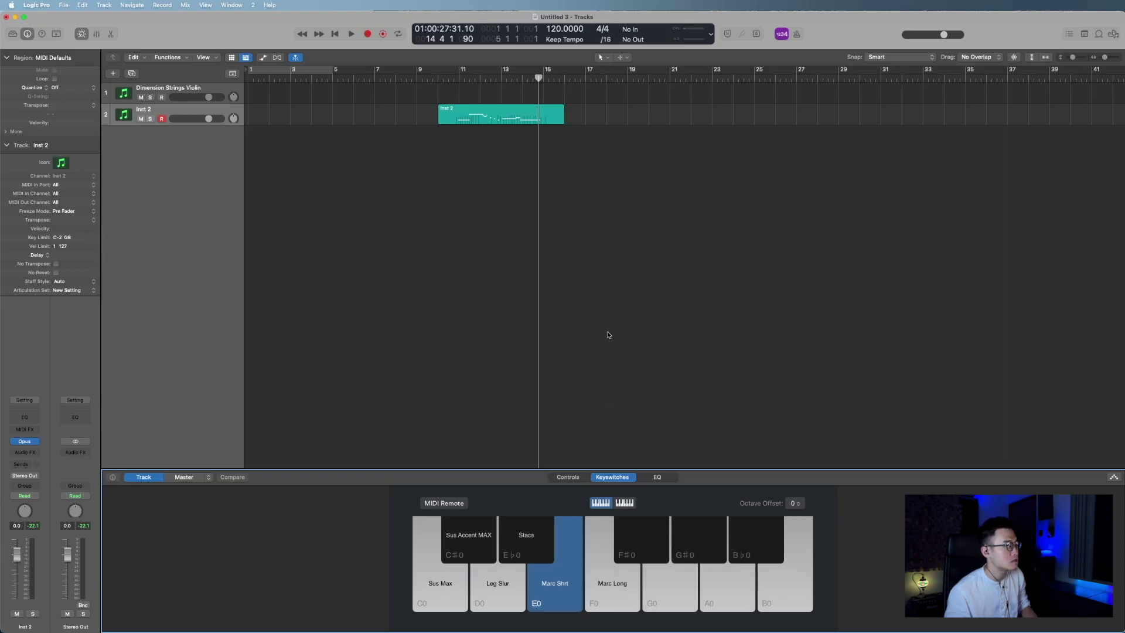
pyautogui.click(86, 293)
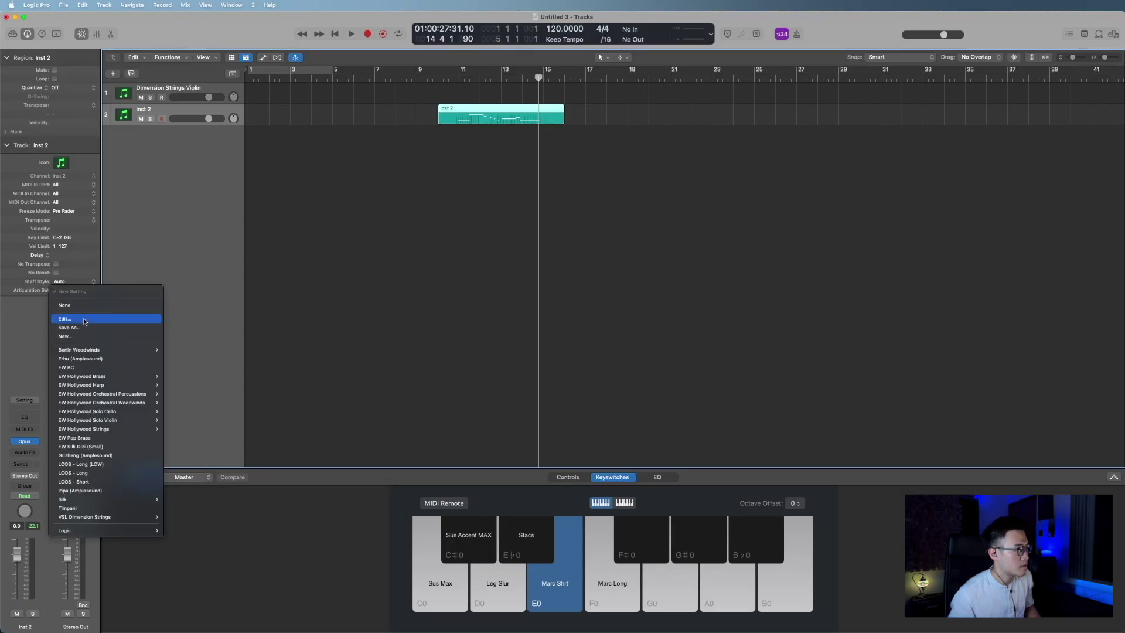
# Step: In the Inst 2 articulation set's Switches, set Sus Max to C-2 and Sus Accent MAX to C#-2
pyautogui.click(82, 318)
pyautogui.moveTo(1062, 105); pyautogui.dragTo(941, 162)
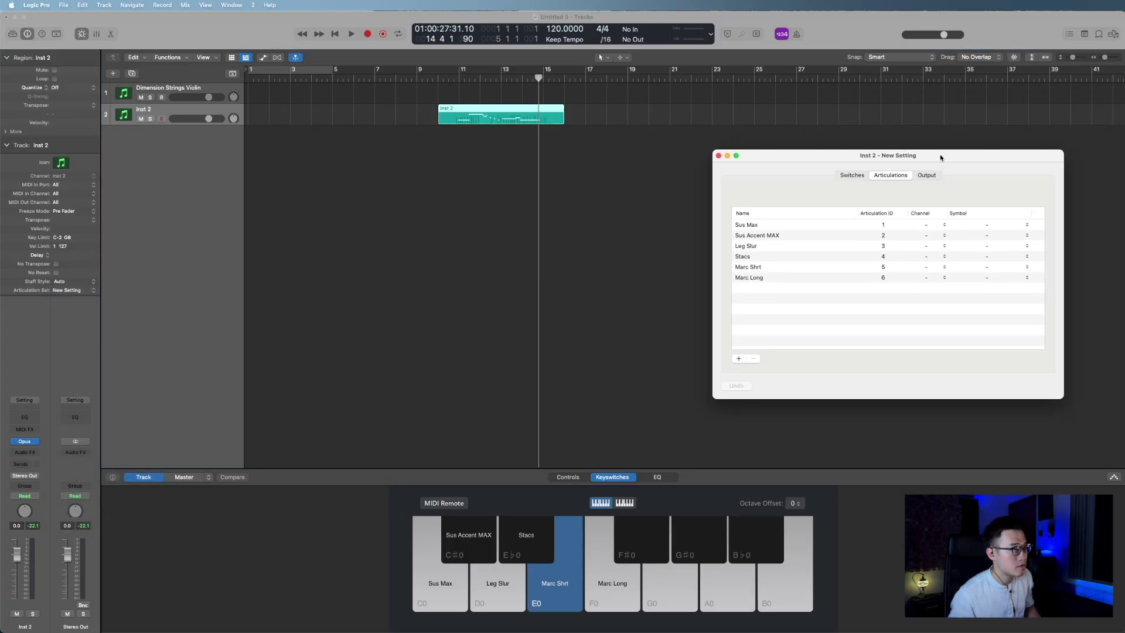
pyautogui.click(851, 175)
pyautogui.click(808, 225)
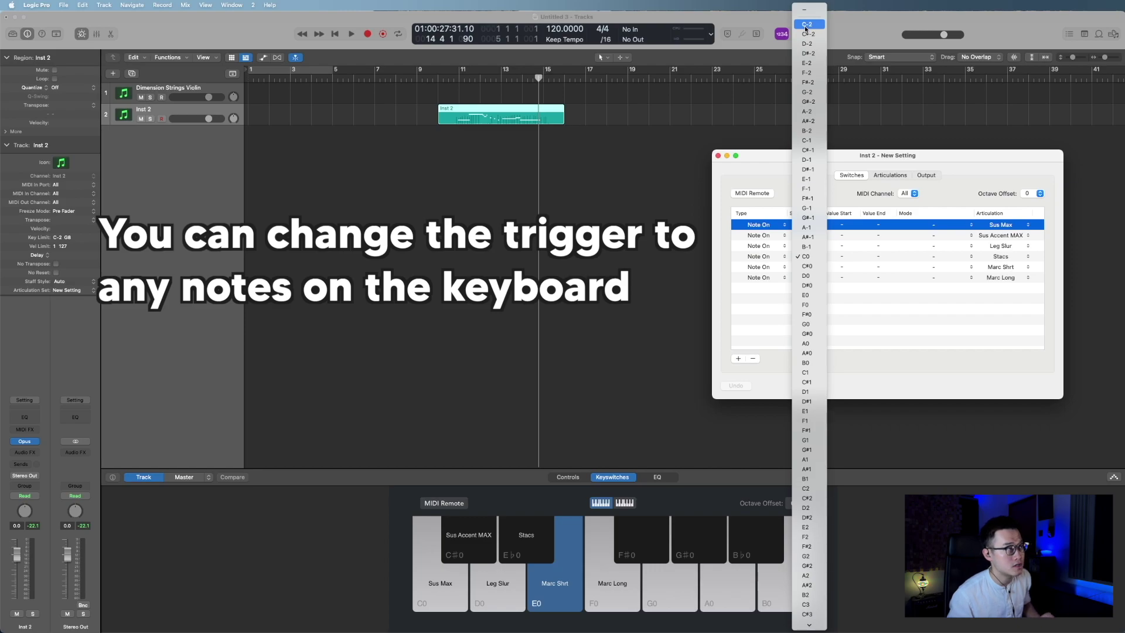
pyautogui.click(806, 24)
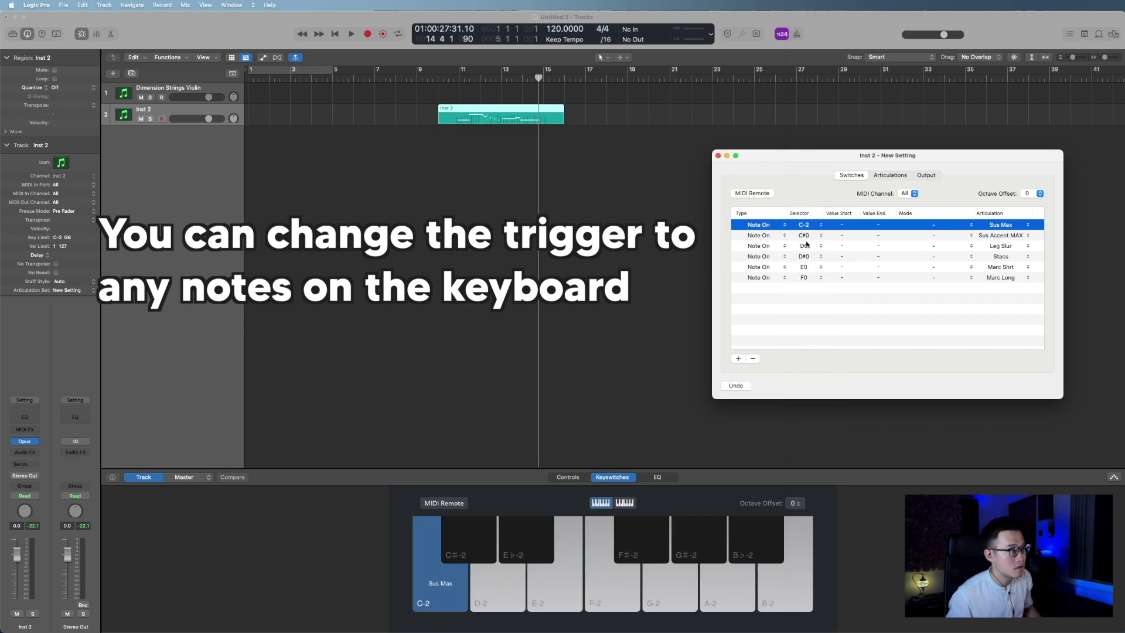
pyautogui.click(808, 235)
pyautogui.click(807, 15)
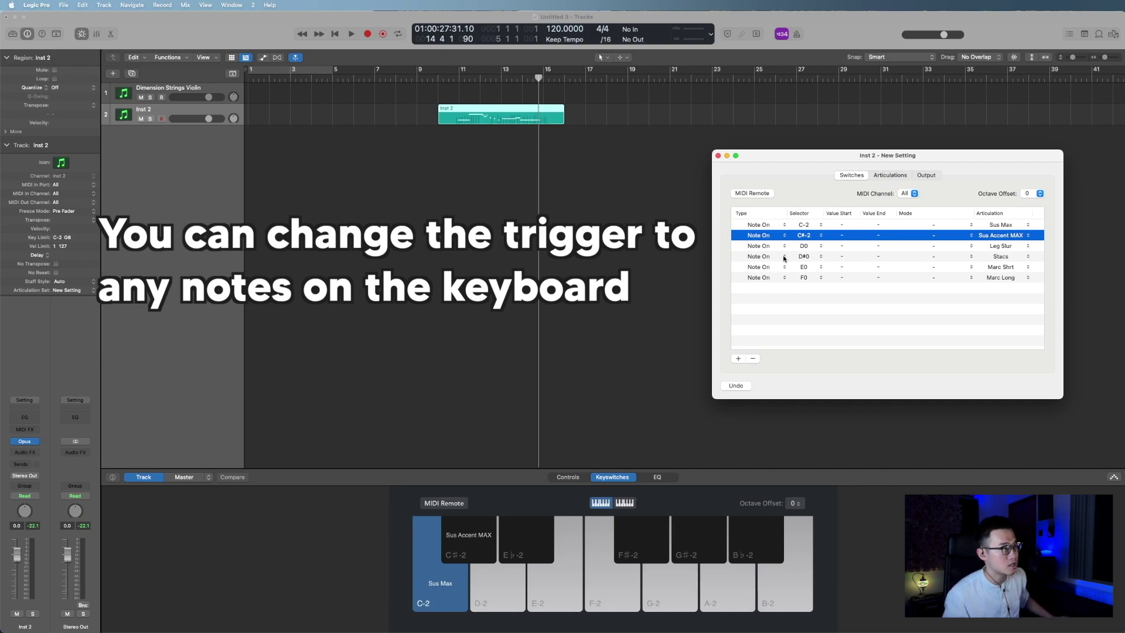
# Step: Move the remaining triggers, including Leg Slur and Marc Shrt, into the -2 octave up to F-2
pyautogui.click(808, 246)
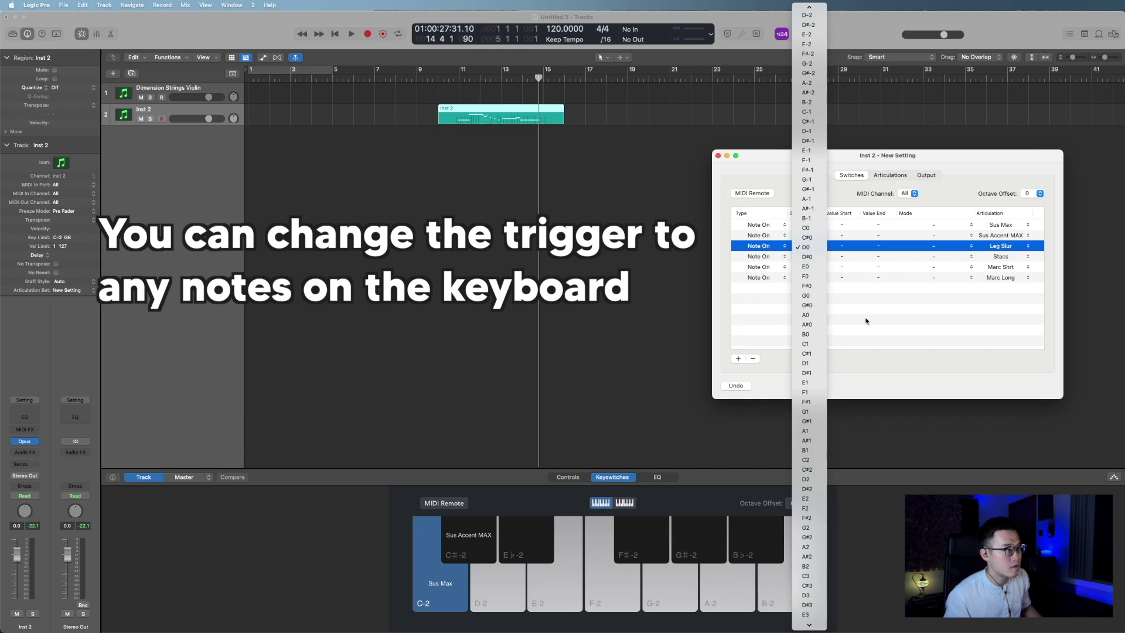
pyautogui.click(809, 247)
pyautogui.click(809, 266)
pyautogui.click(809, 267)
pyautogui.click(809, 72)
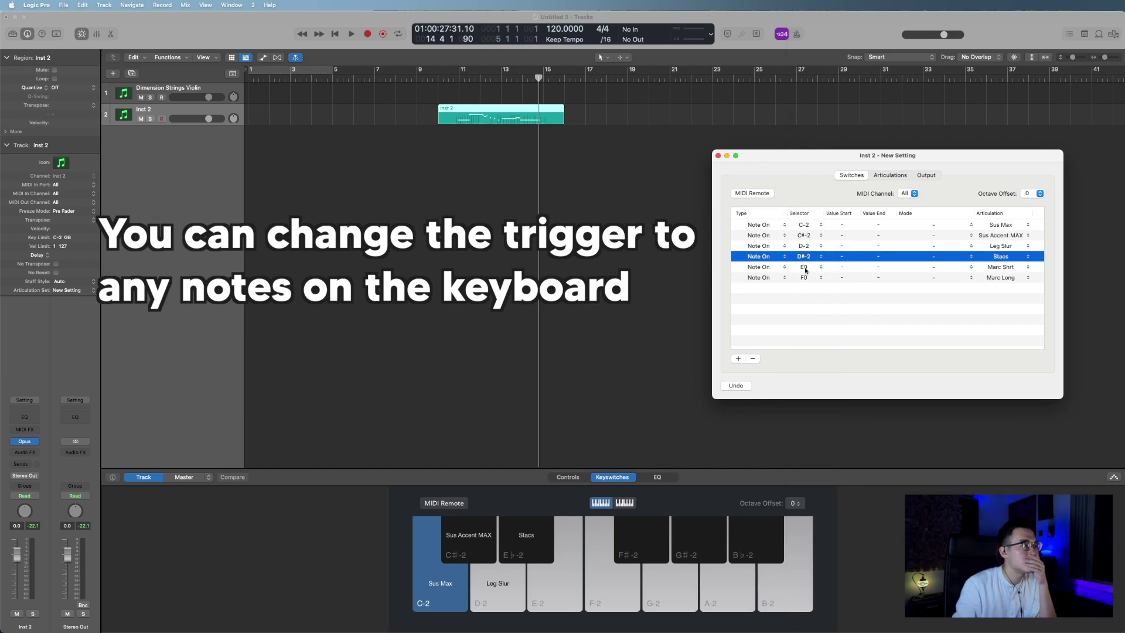
pyautogui.click(809, 277)
pyautogui.click(810, 90)
pyautogui.click(805, 297)
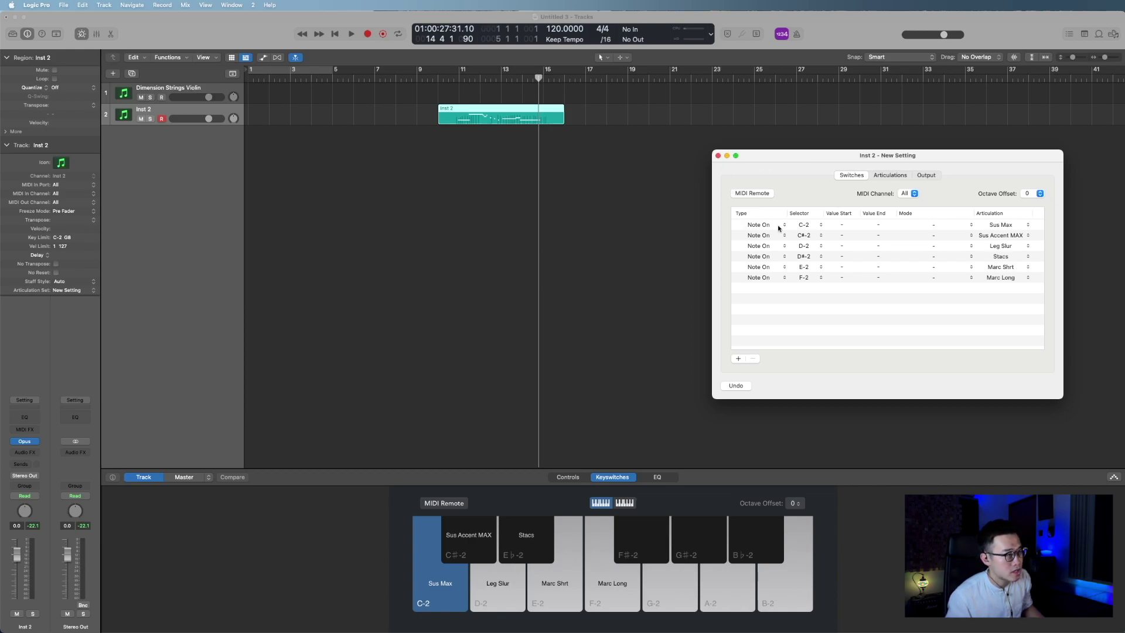
pyautogui.click(719, 156)
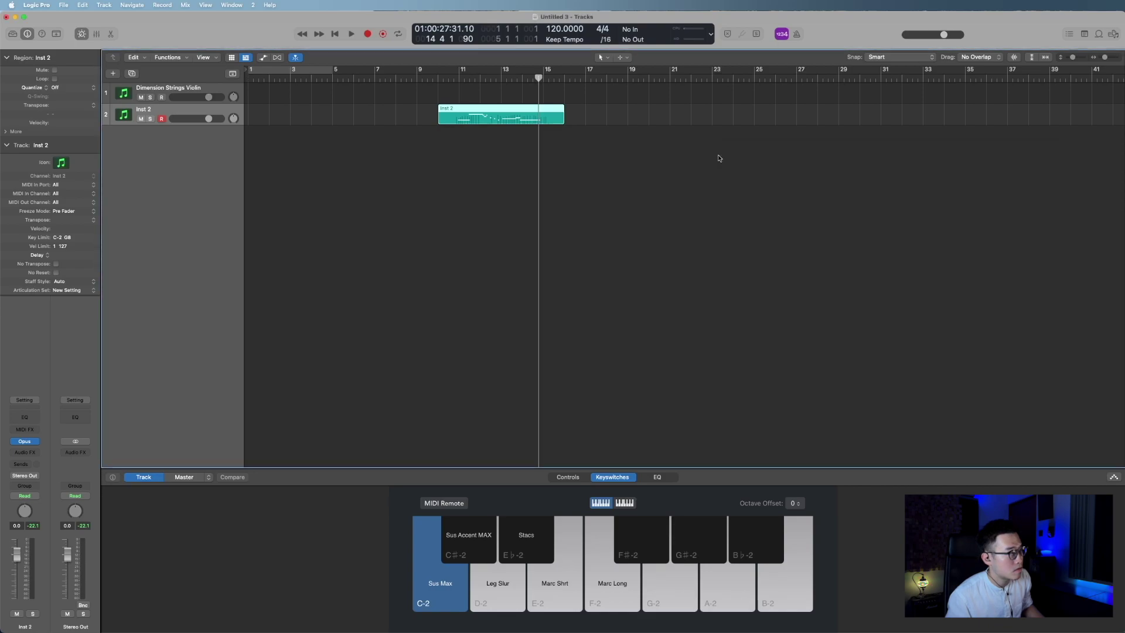
# Step: Open the Dimension Strings Violin's All strings articulation set and review its Switches list
pyautogui.click(133, 100)
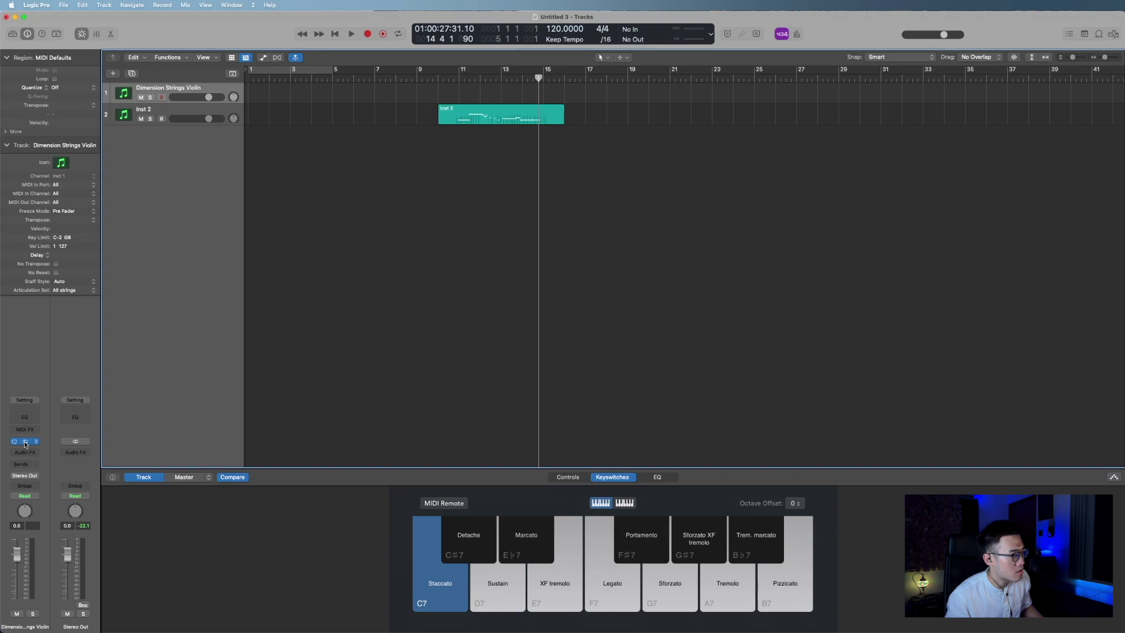
pyautogui.click(66, 290)
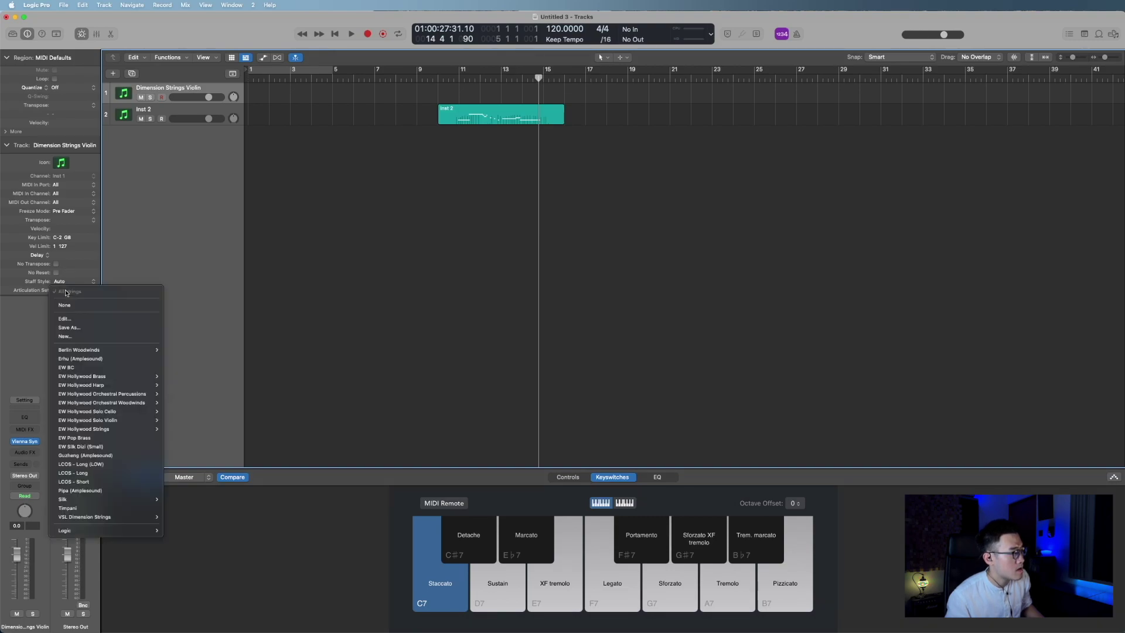
pyautogui.click(90, 320)
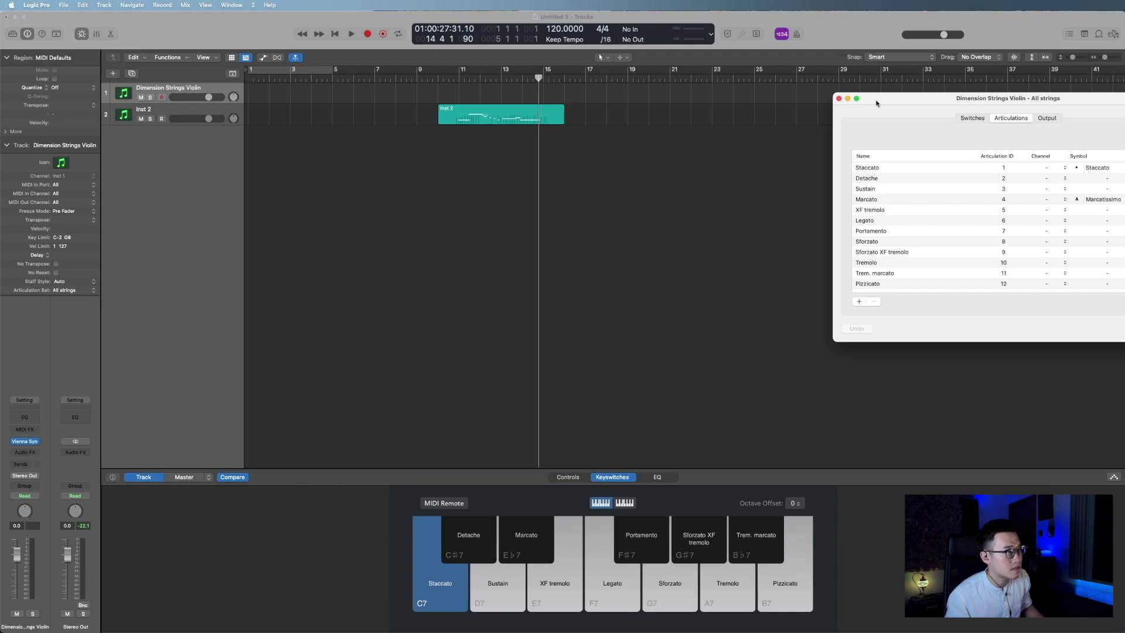
pyautogui.moveTo(884, 97); pyautogui.dragTo(683, 150)
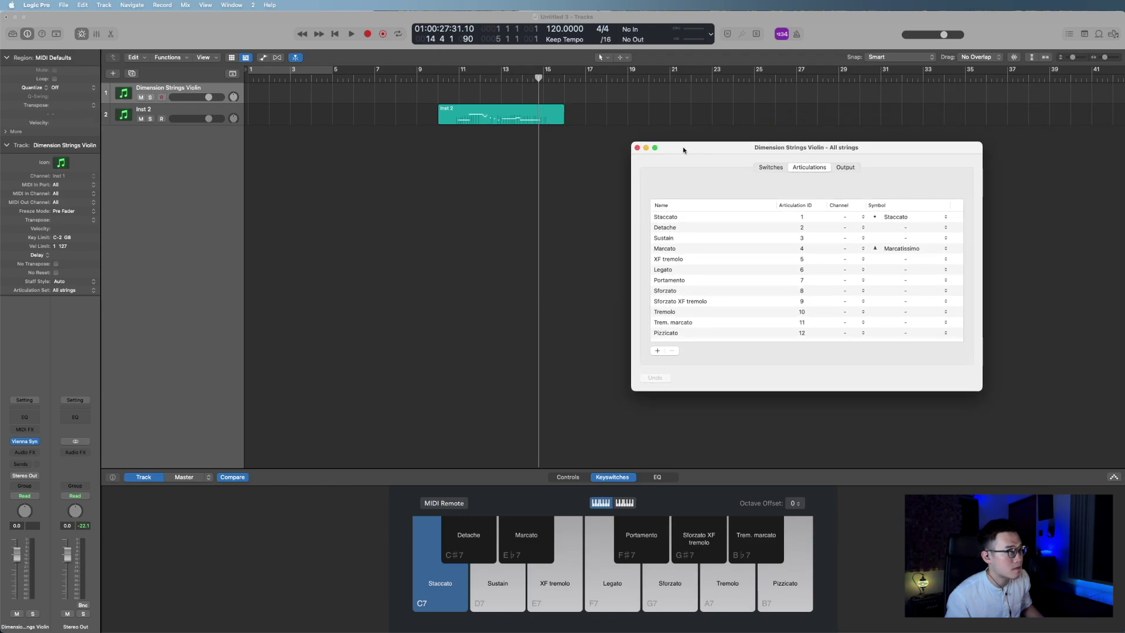
pyautogui.click(771, 168)
pyautogui.scroll(-1, 726, 235)
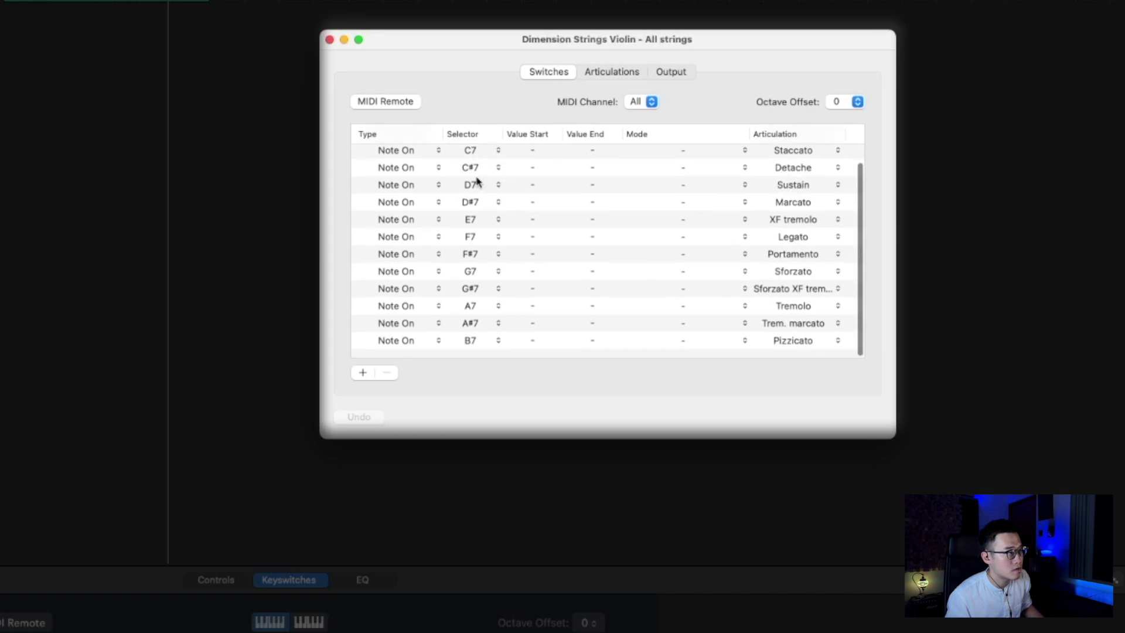
pyautogui.scroll(1, 519, 193)
pyautogui.scroll(-1, 519, 194)
pyautogui.scroll(1, 698, 191)
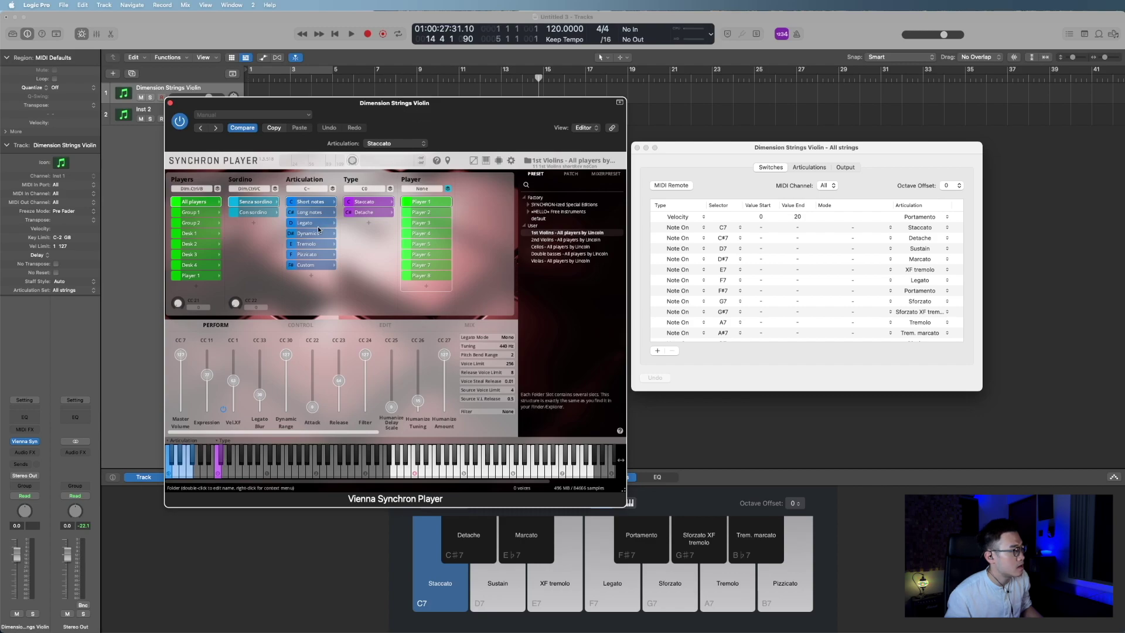
# Step: Switch the violin to Legato in Synchron Player, then close Synchron Player
pyautogui.click(307, 223)
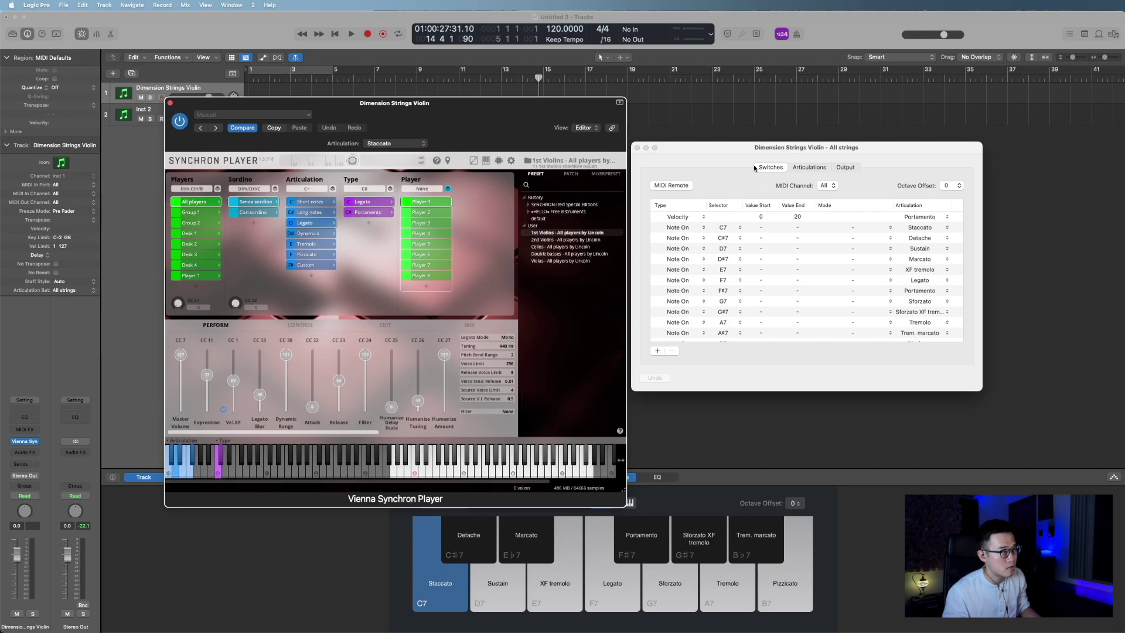
pyautogui.moveTo(720, 153); pyautogui.dragTo(727, 153)
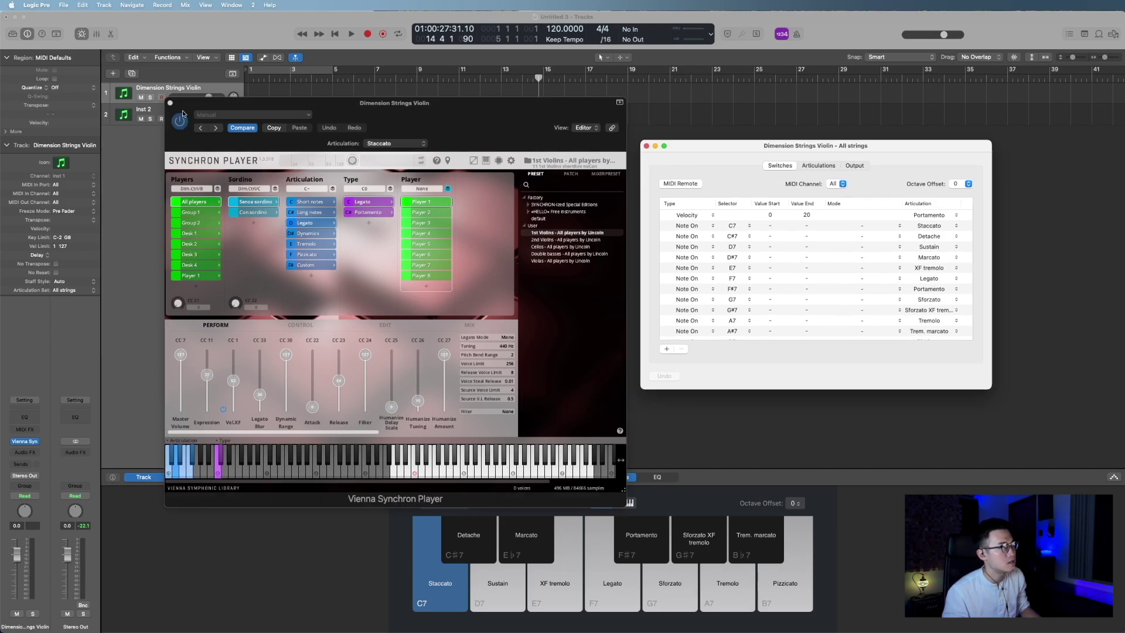
pyautogui.press('v')
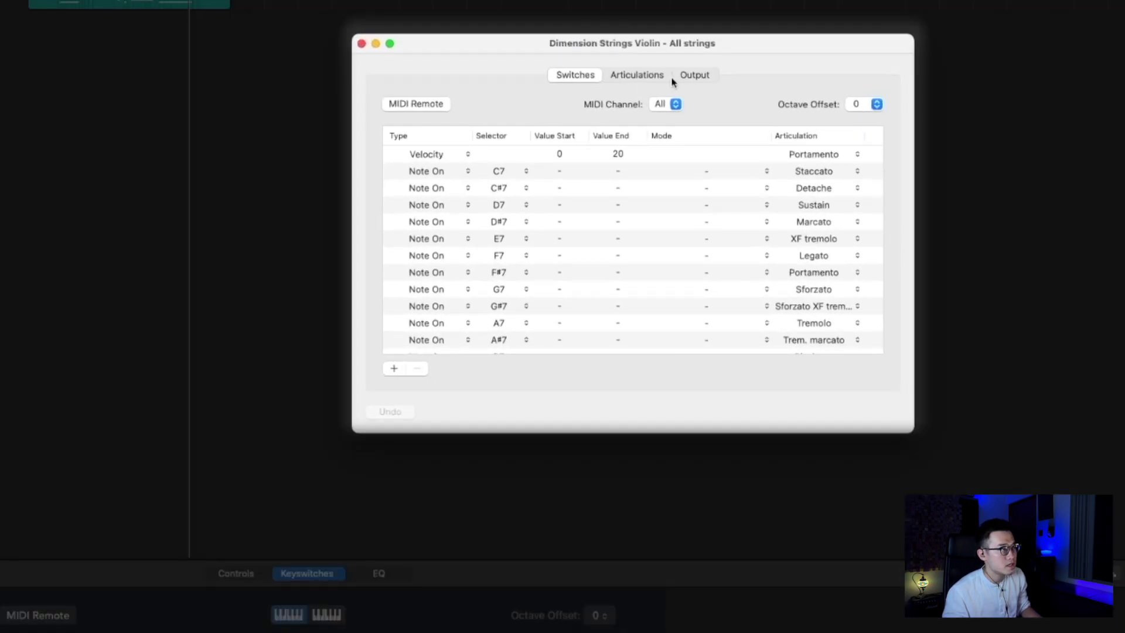
# Step: Check the Portamento articulation and its Velocity trigger, leaving the type as Velocity
pyautogui.click(633, 76)
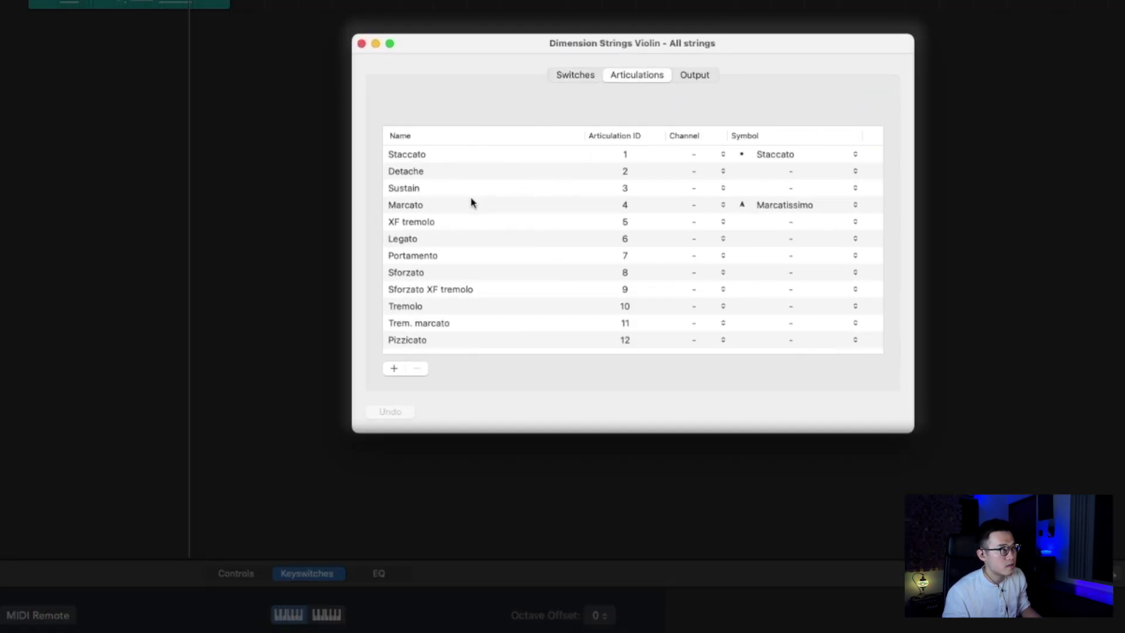
pyautogui.click(487, 256)
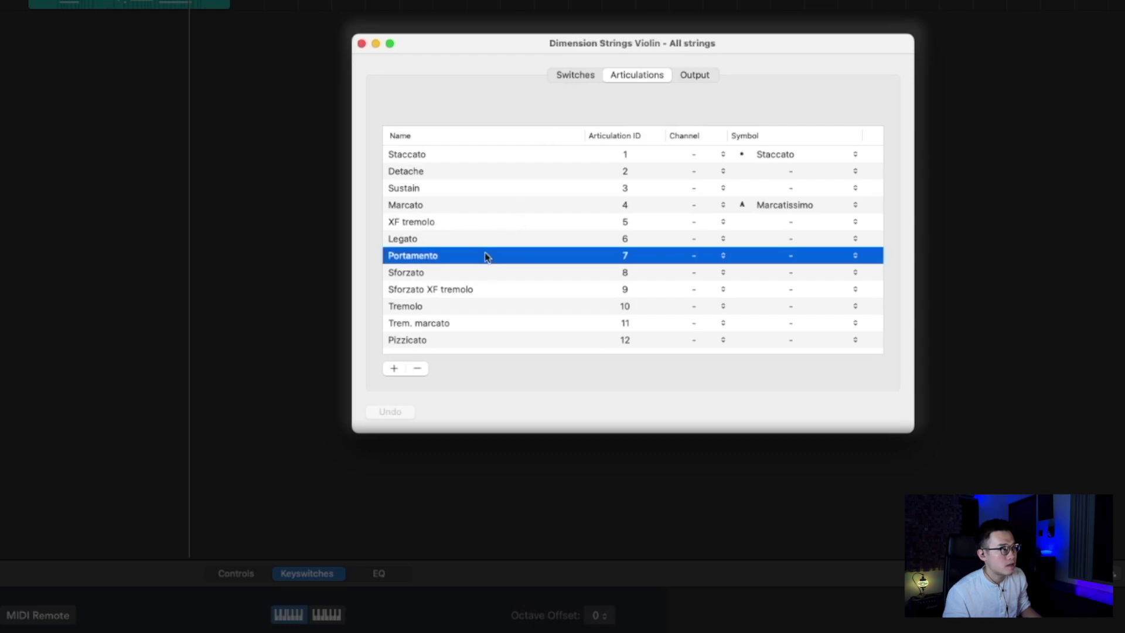
pyautogui.click(572, 75)
pyautogui.click(437, 156)
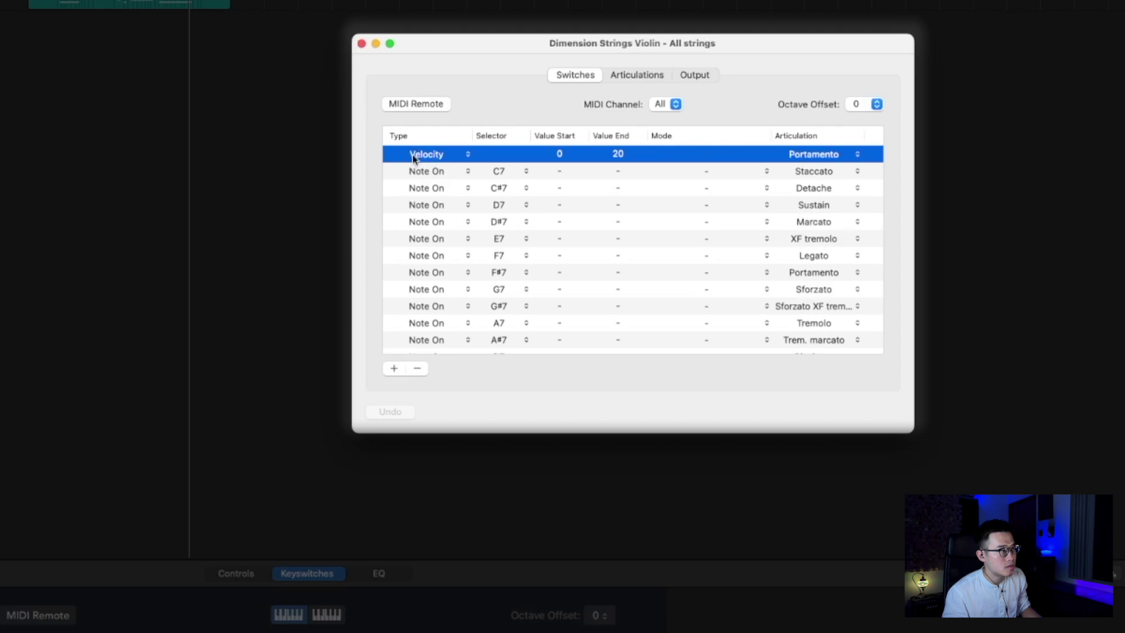
pyautogui.click(442, 154)
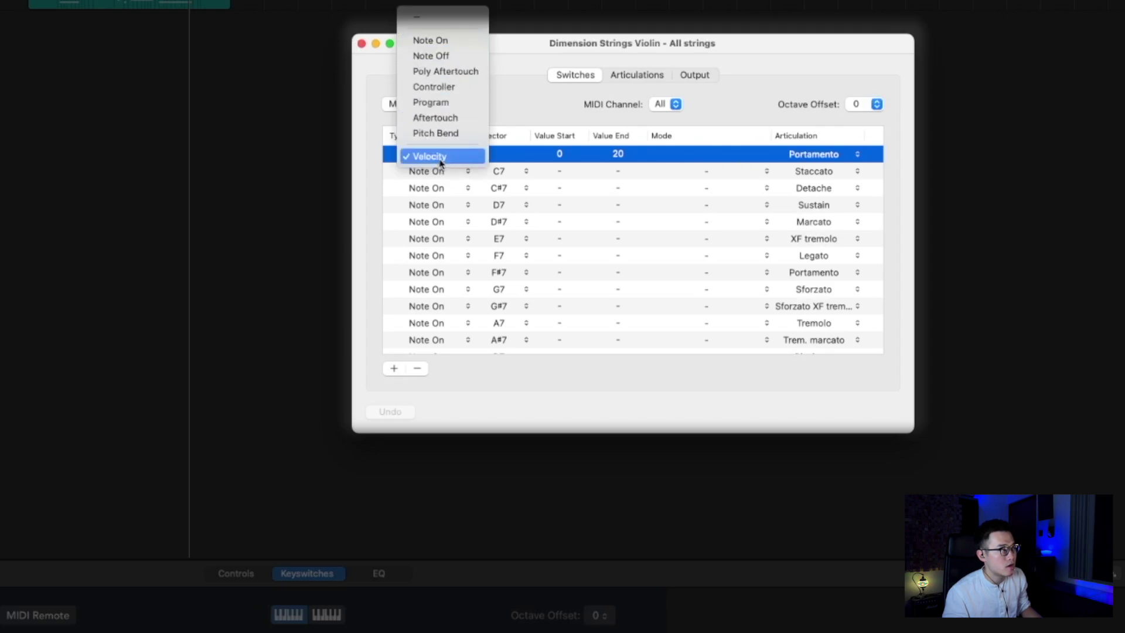
pyautogui.click(527, 109)
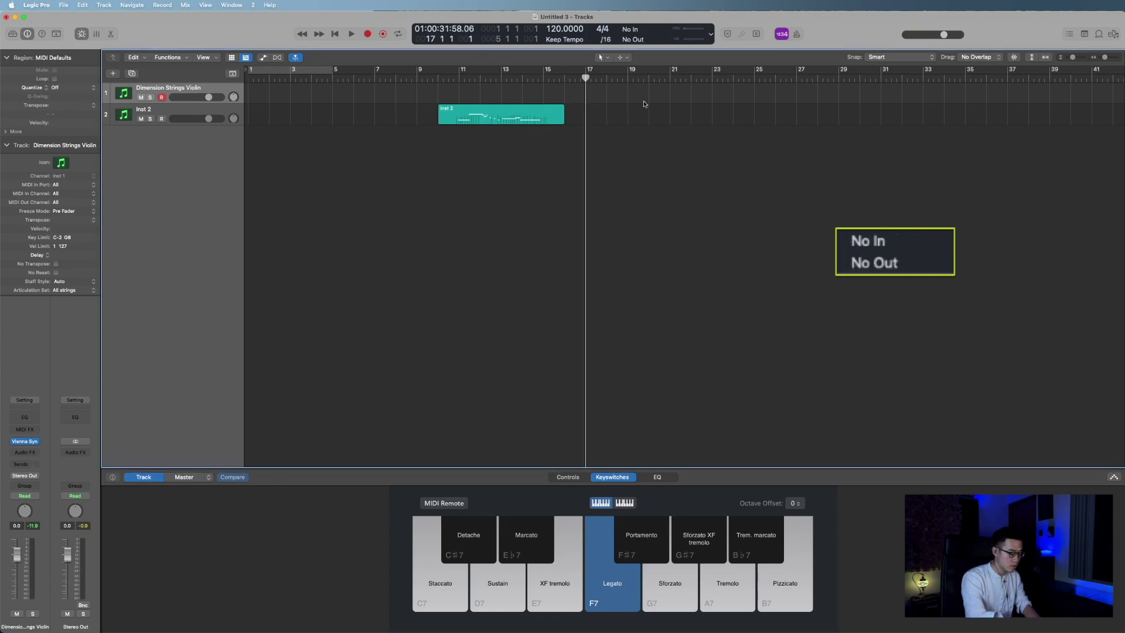
# Step: Record a violin take, stop recording and playback, and open the region in the Piano Roll
pyautogui.press('r')
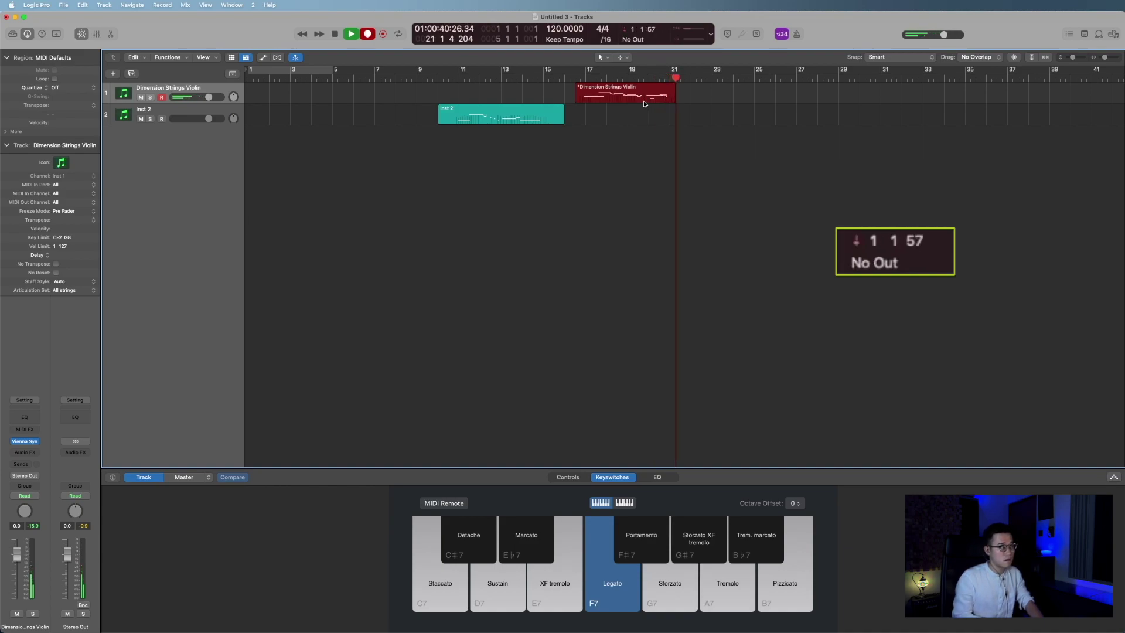
pyautogui.hotkey('shift', 'r')
pyautogui.press('space')
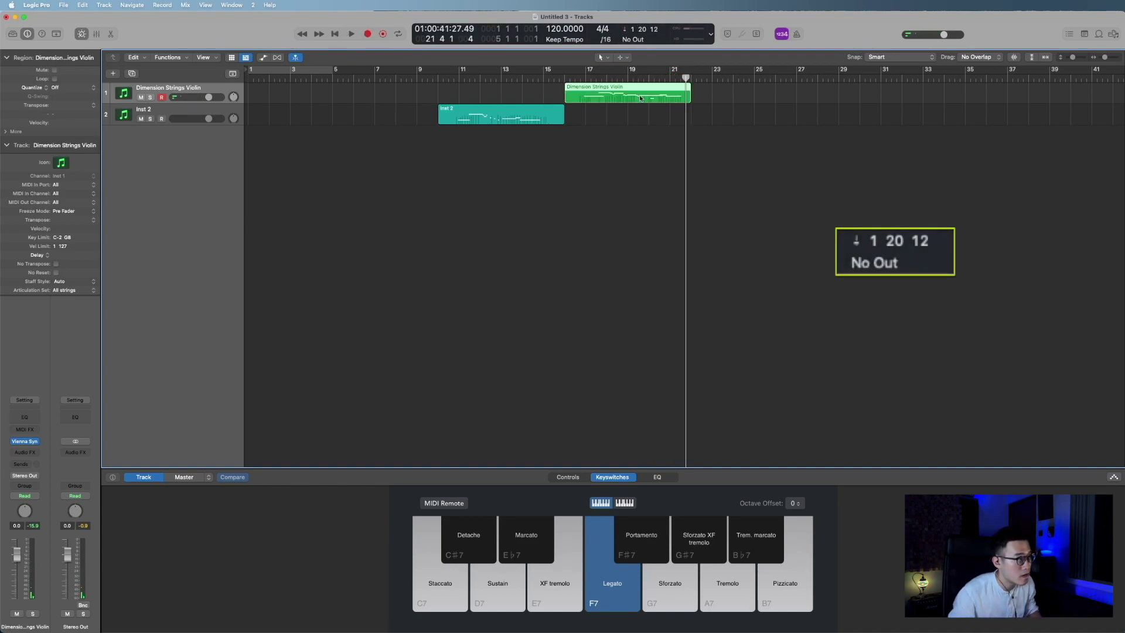
pyautogui.press('e')
pyautogui.hscroll(-2, 590, 427)
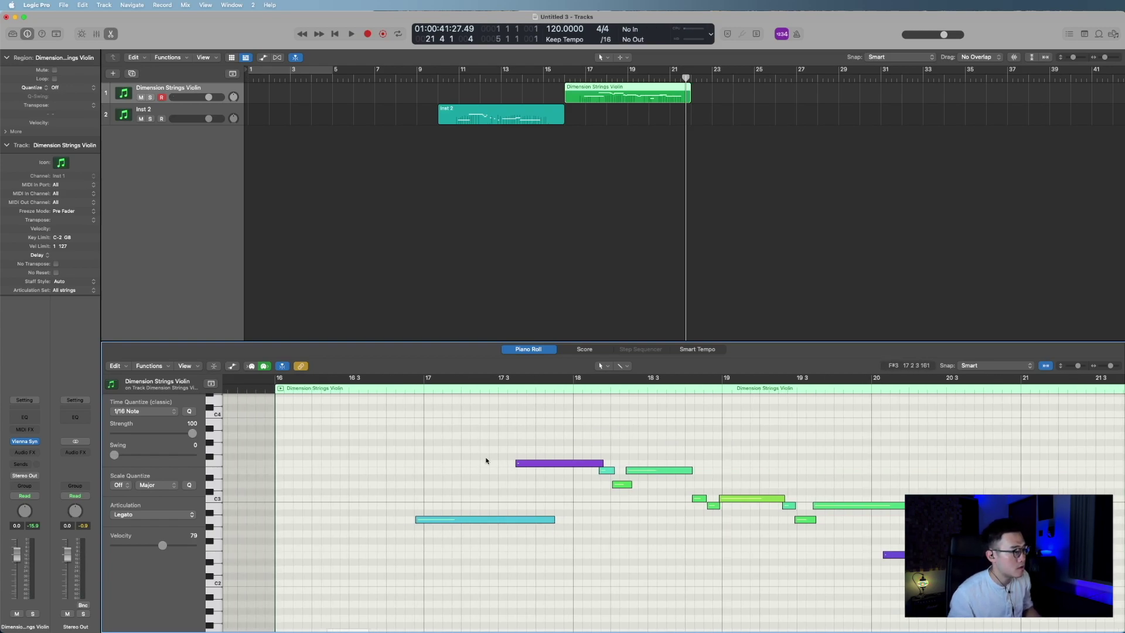
pyautogui.click(517, 465)
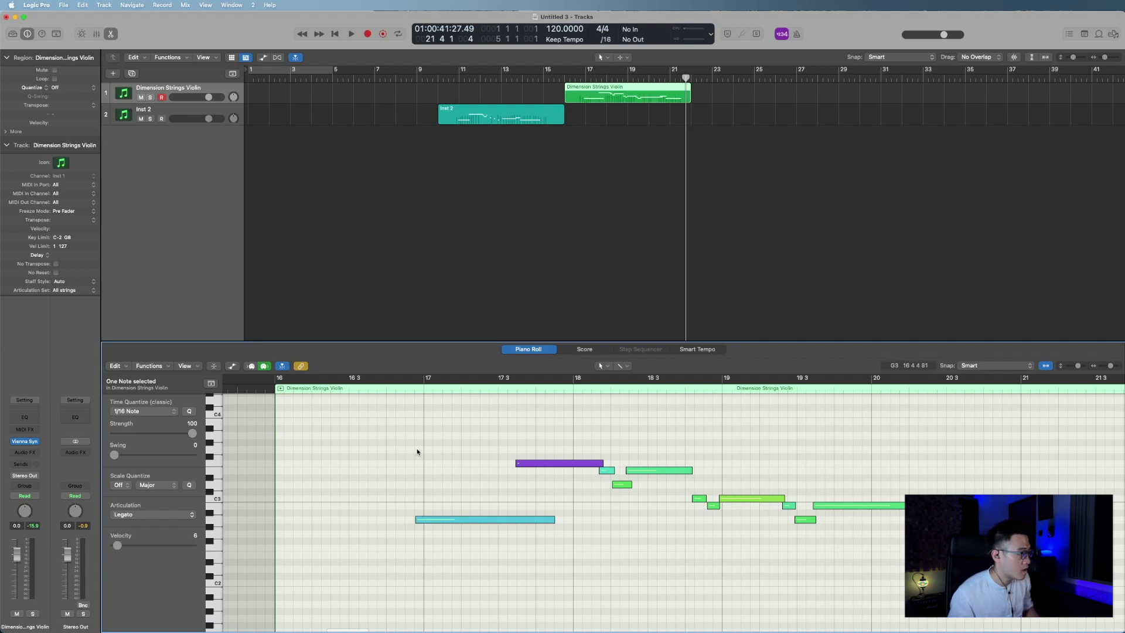
pyautogui.moveTo(417, 454); pyautogui.dragTo(440, 528)
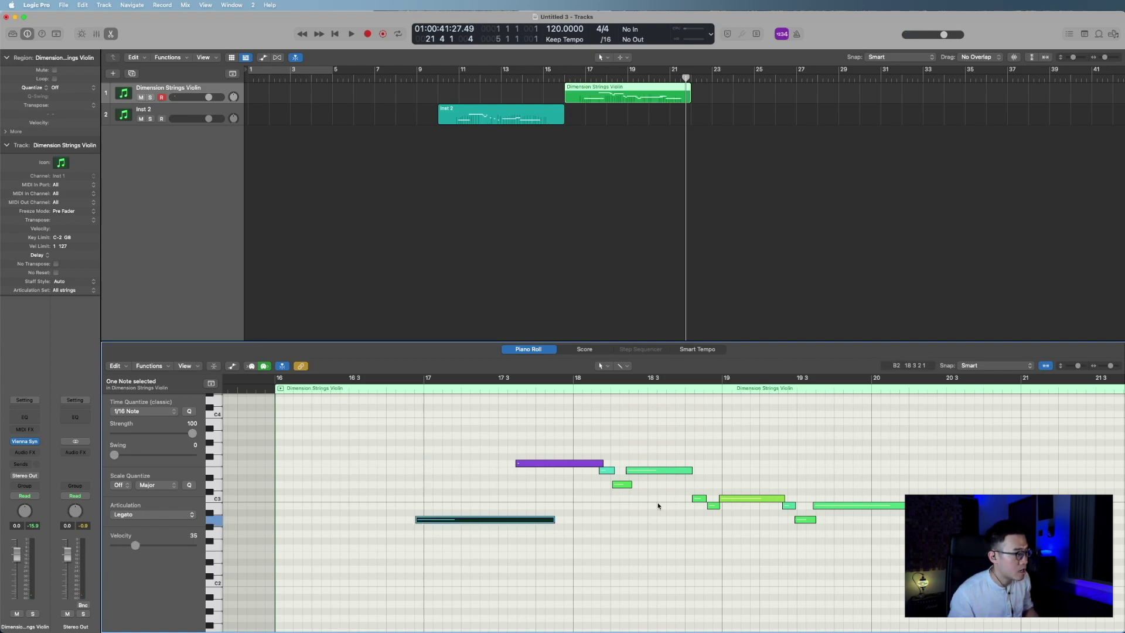
pyautogui.moveTo(1060, 565); pyautogui.dragTo(394, 447)
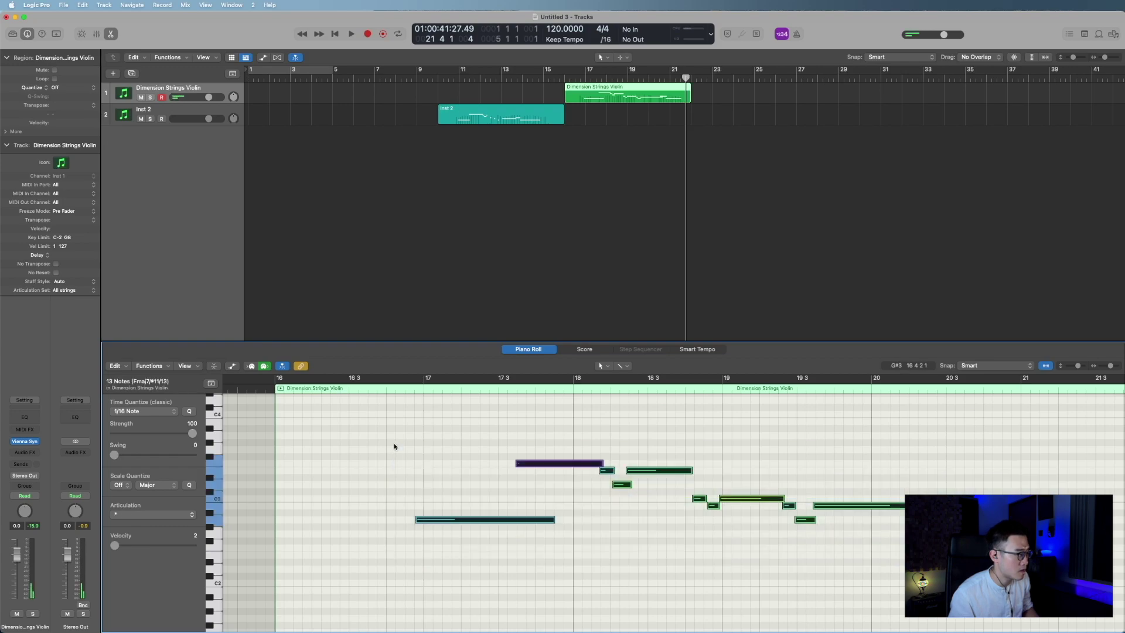
pyautogui.click(403, 455)
pyautogui.moveTo(515, 468); pyautogui.dragTo(516, 467)
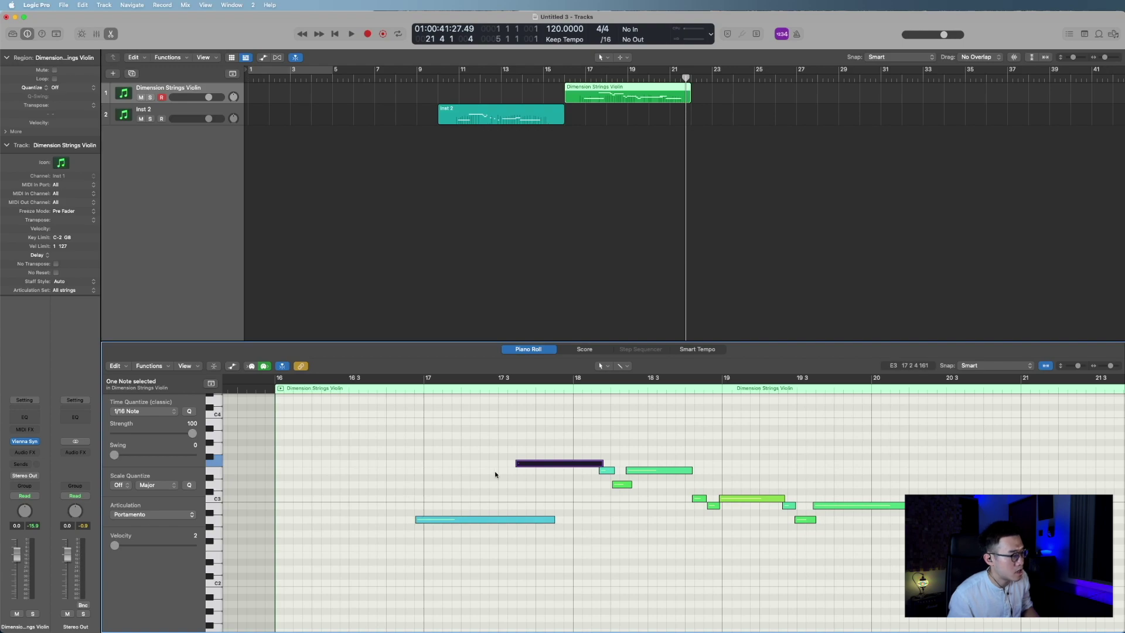
pyautogui.click(515, 490)
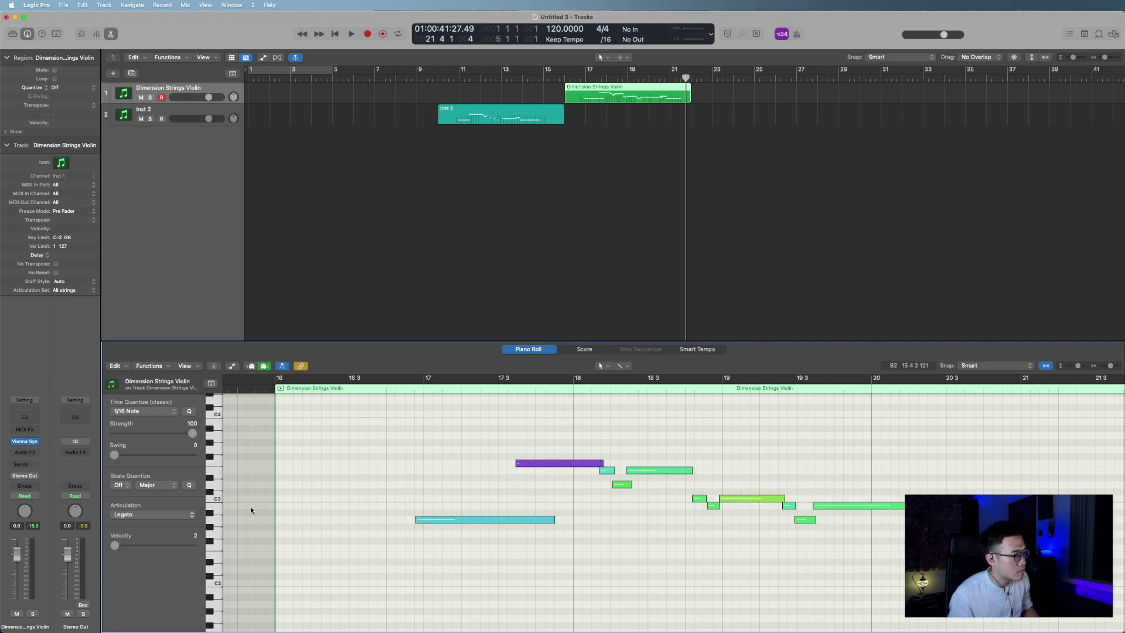
pyautogui.moveTo(498, 448); pyautogui.dragTo(533, 477)
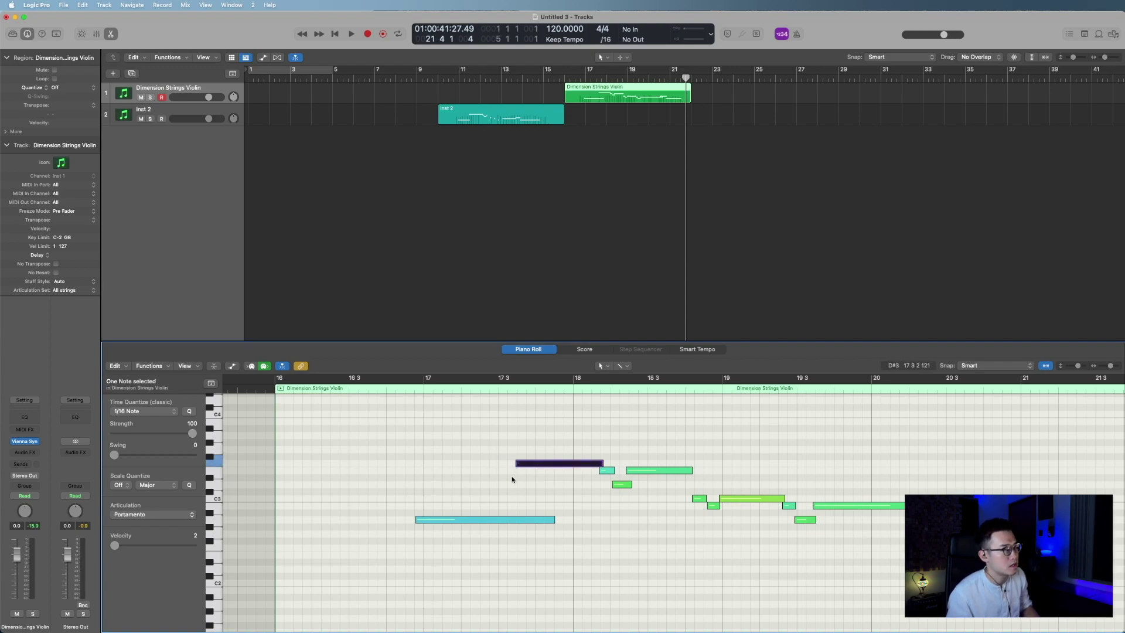
pyautogui.click(152, 514)
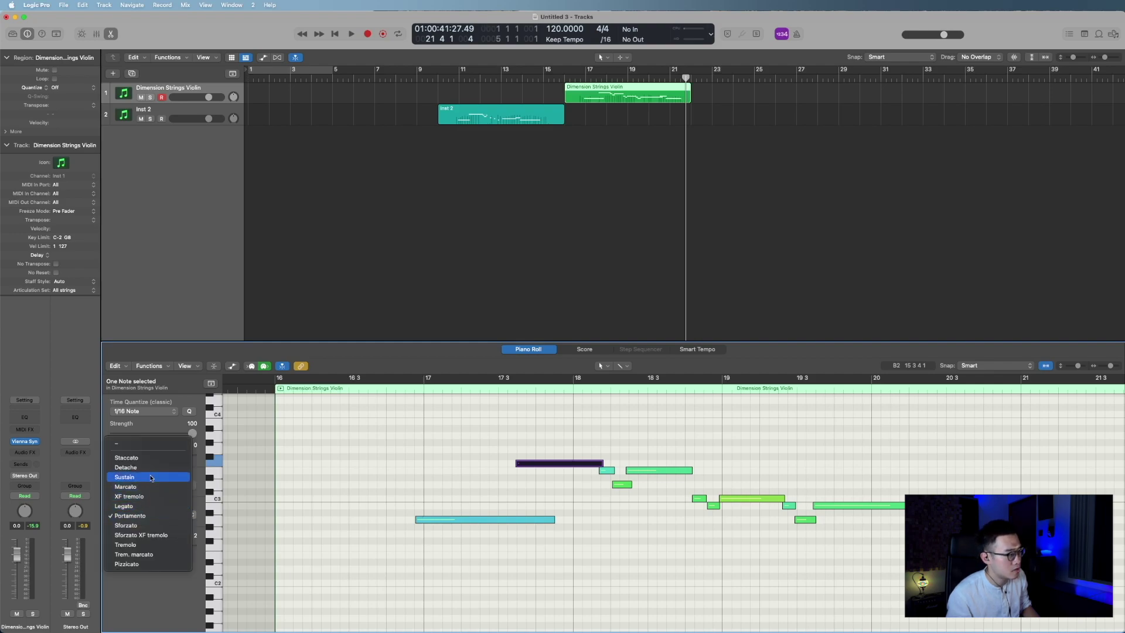
pyautogui.click(389, 470)
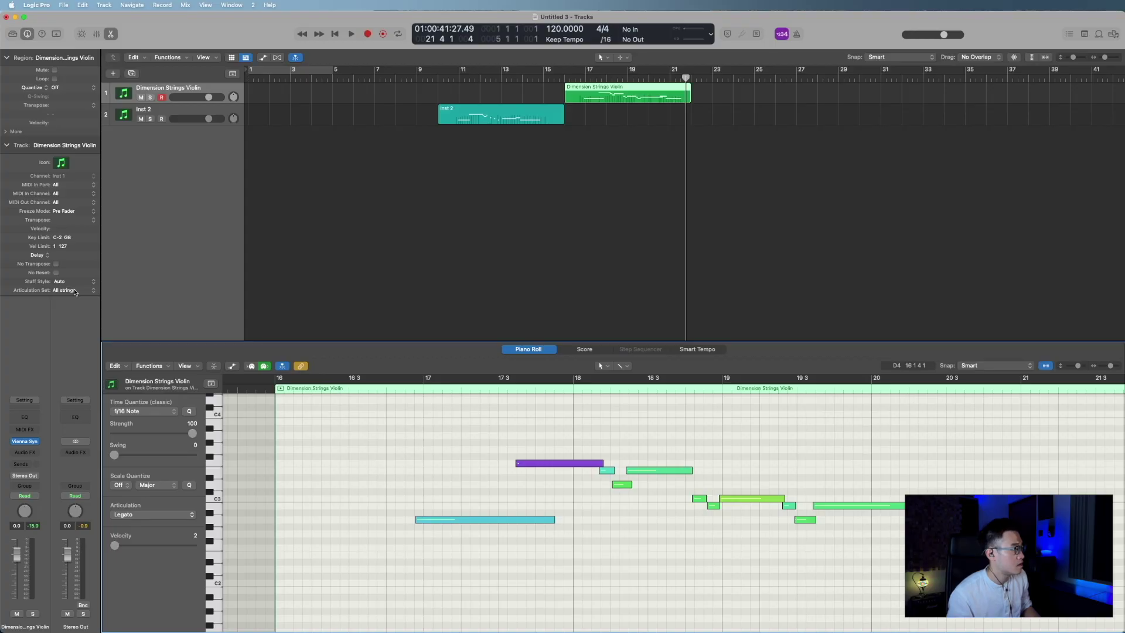
# Step: Open the All strings articulation editor's Output and Articulations tabs alongside Vienna Synchron Player
pyautogui.click(75, 291)
pyautogui.click(111, 318)
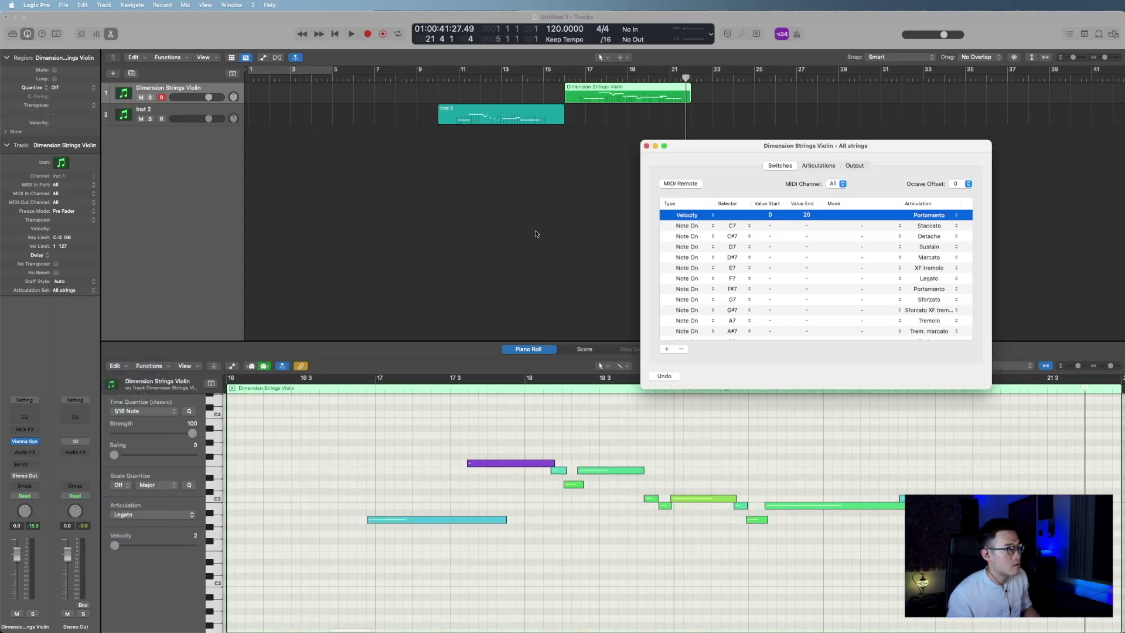
pyautogui.click(856, 165)
pyautogui.moveTo(896, 146); pyautogui.dragTo(801, 168)
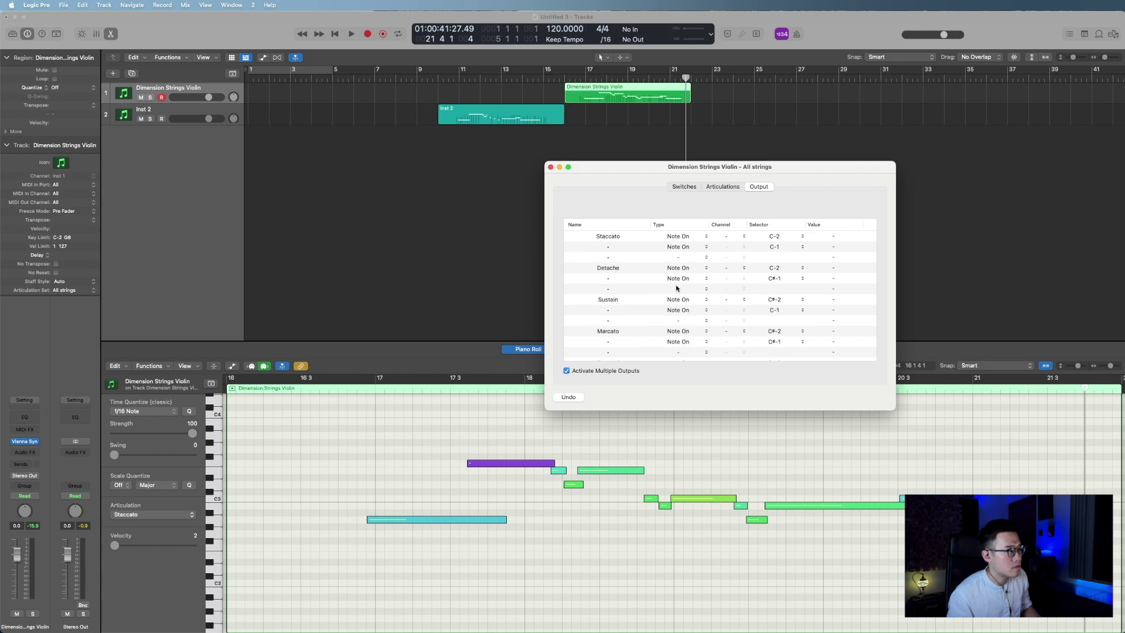
pyautogui.click(25, 440)
pyautogui.moveTo(718, 167); pyautogui.dragTo(836, 144)
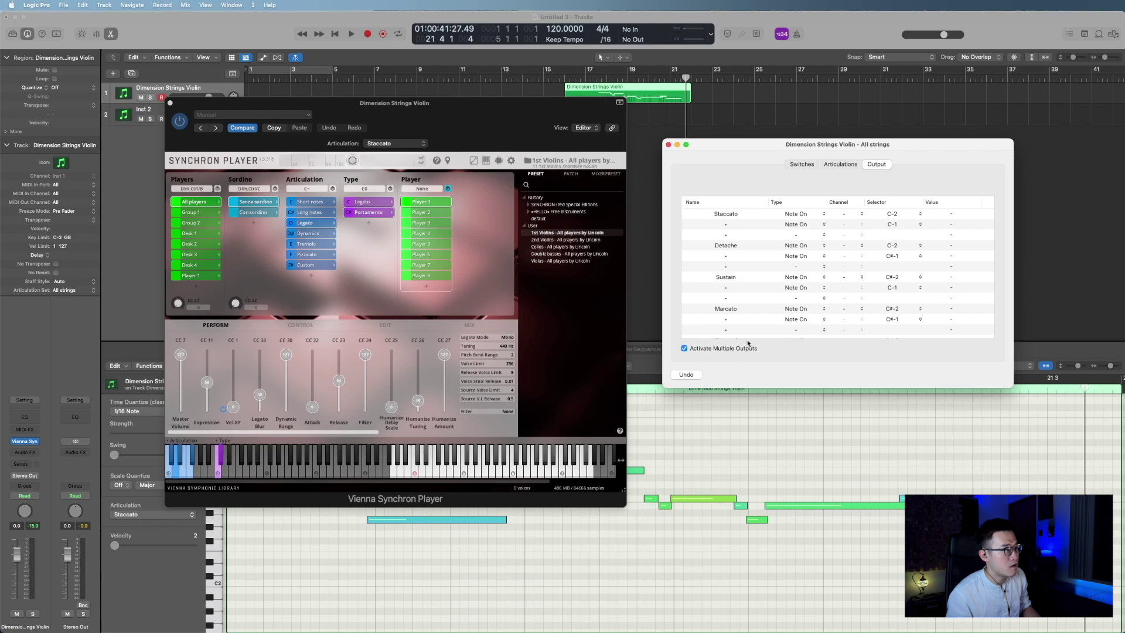
pyautogui.click(840, 164)
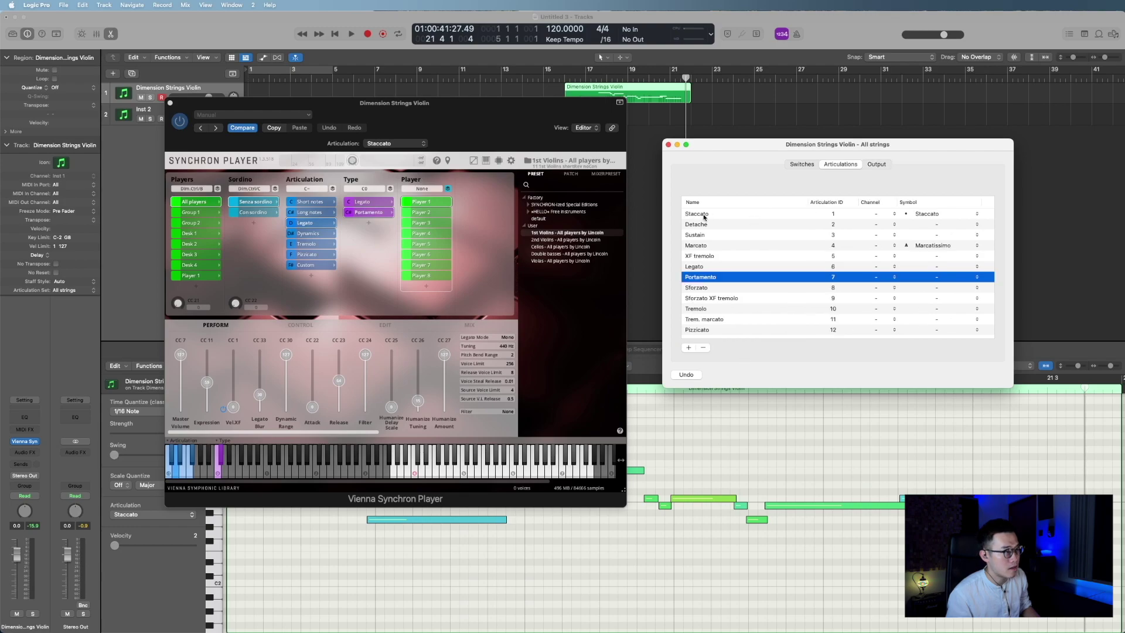
pyautogui.click(878, 165)
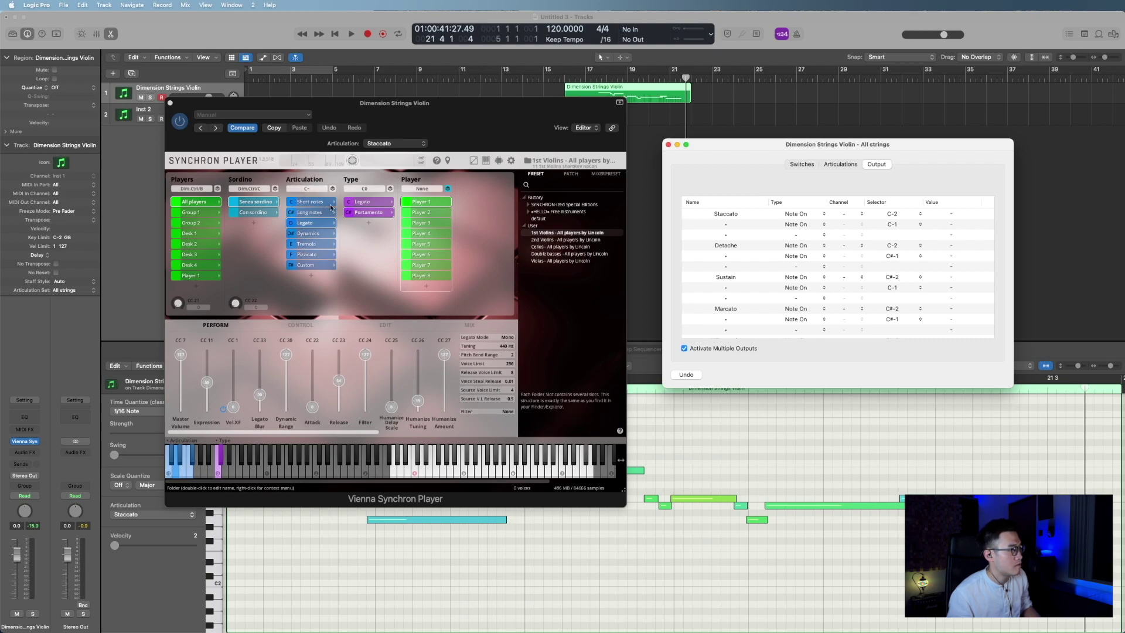
# Step: Make Staccato the active type in Synchron Player
pyautogui.click(359, 203)
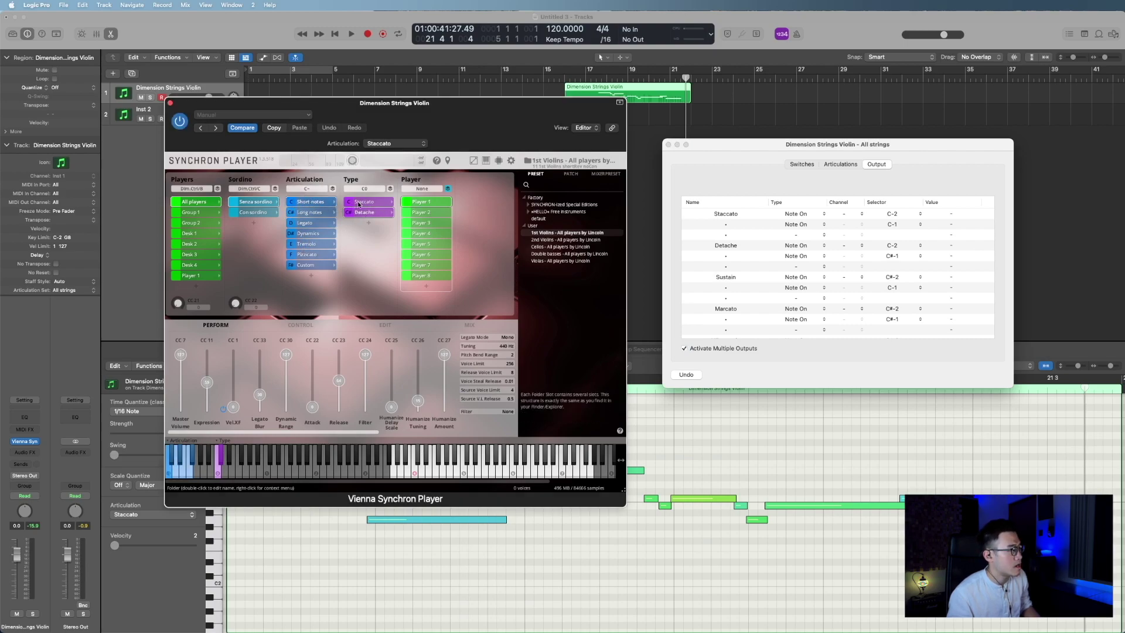
pyautogui.click(359, 204)
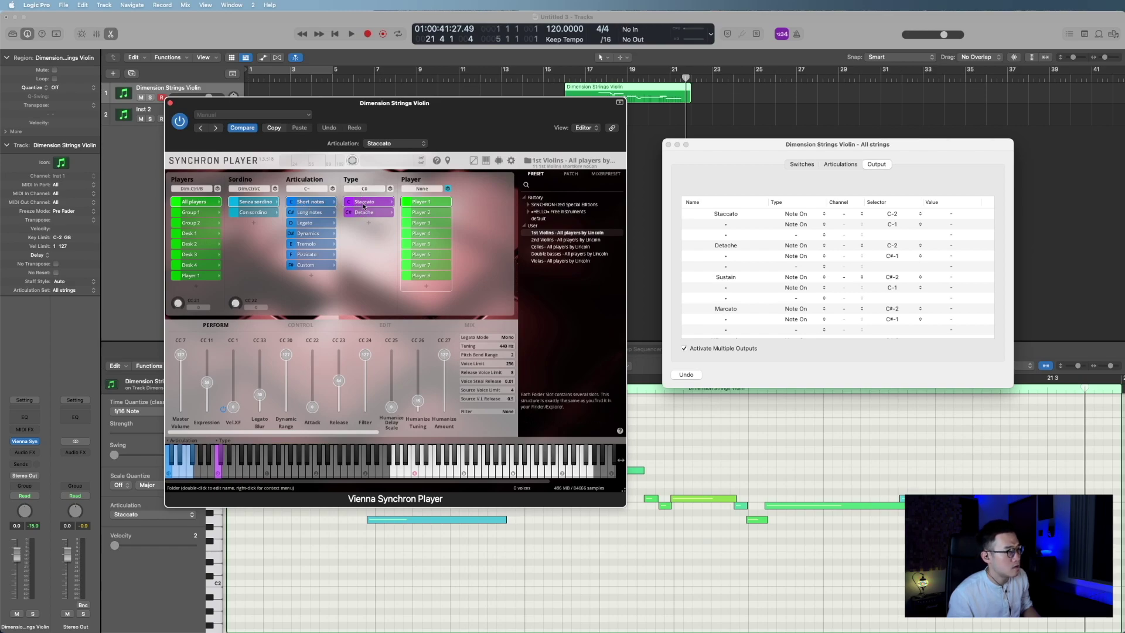
pyautogui.moveTo(907, 147); pyautogui.dragTo(908, 137)
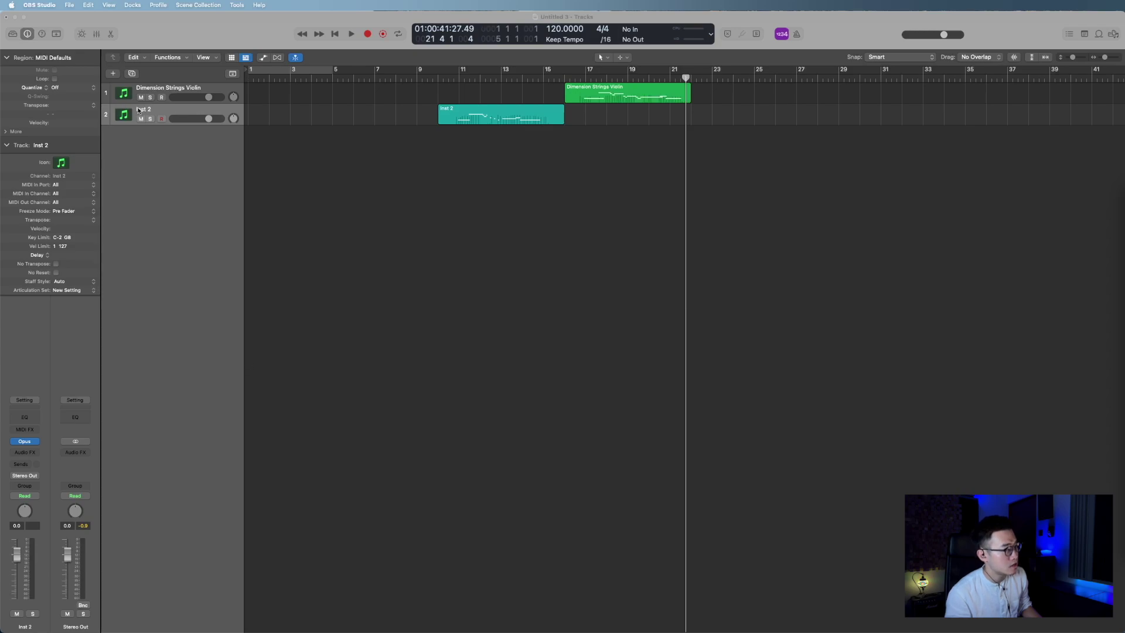
# Step: Add a new Software Instrument track, Inst 3
pyautogui.click(112, 73)
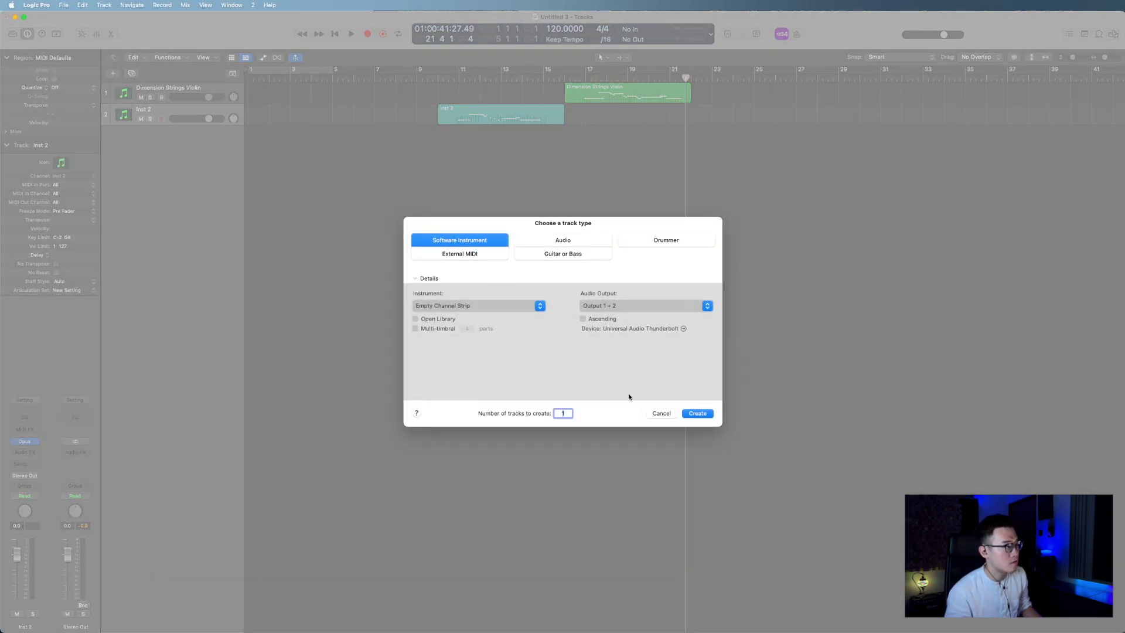
pyautogui.click(696, 414)
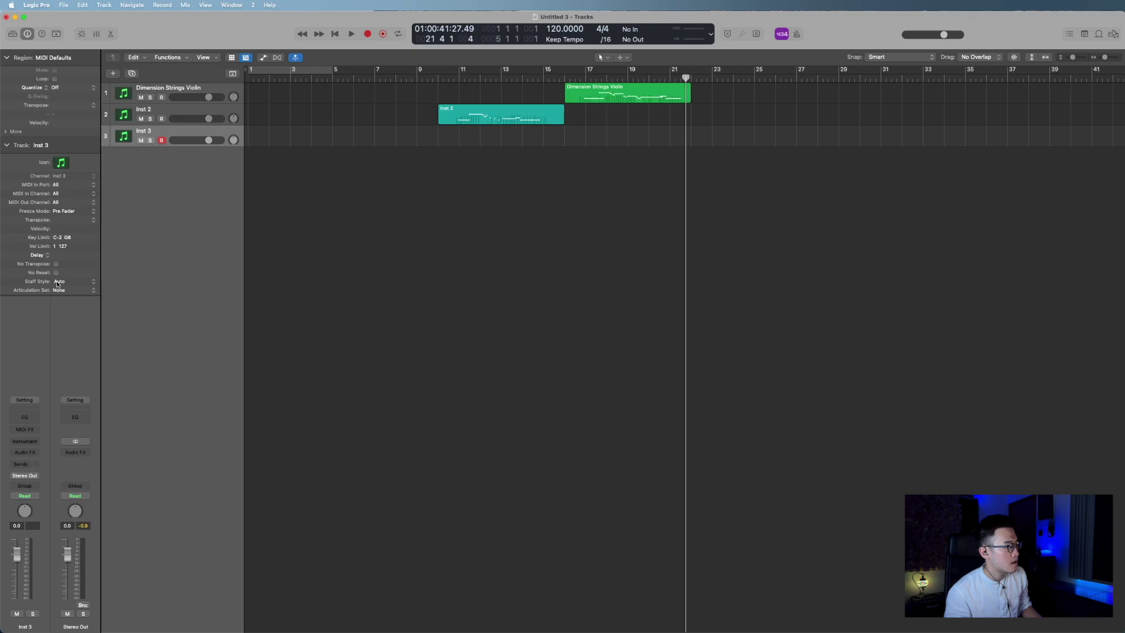
pyautogui.click(27, 444)
# Step: Load Kontakt 7 in stereo on Inst 3
pyautogui.moveTo(73, 474)
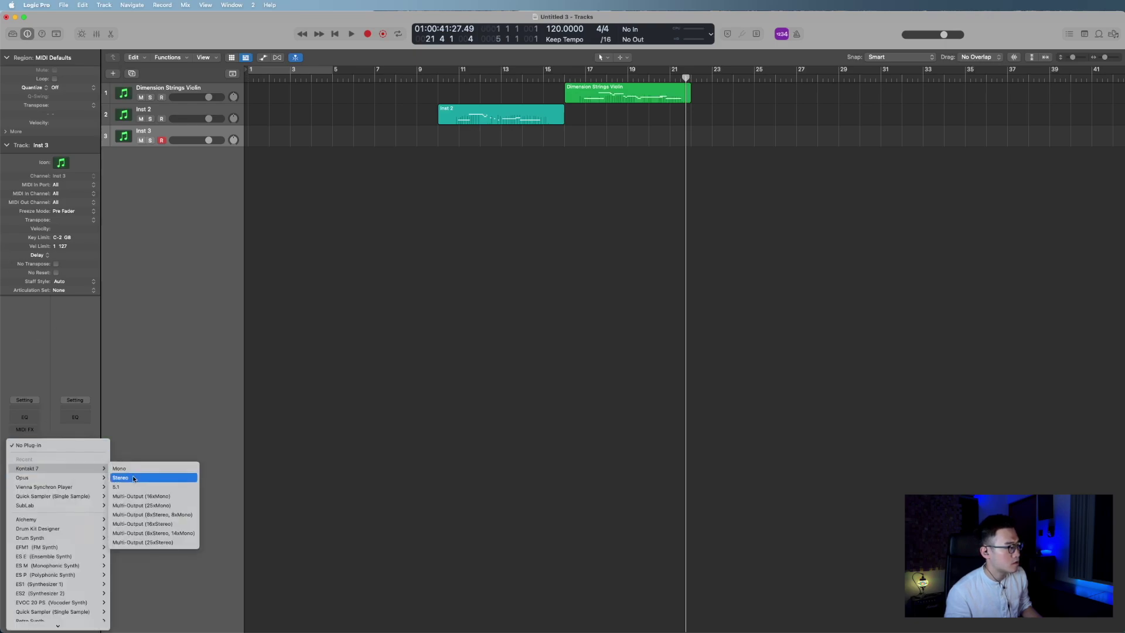
pyautogui.click(152, 484)
pyautogui.moveTo(591, 129); pyautogui.dragTo(510, 129)
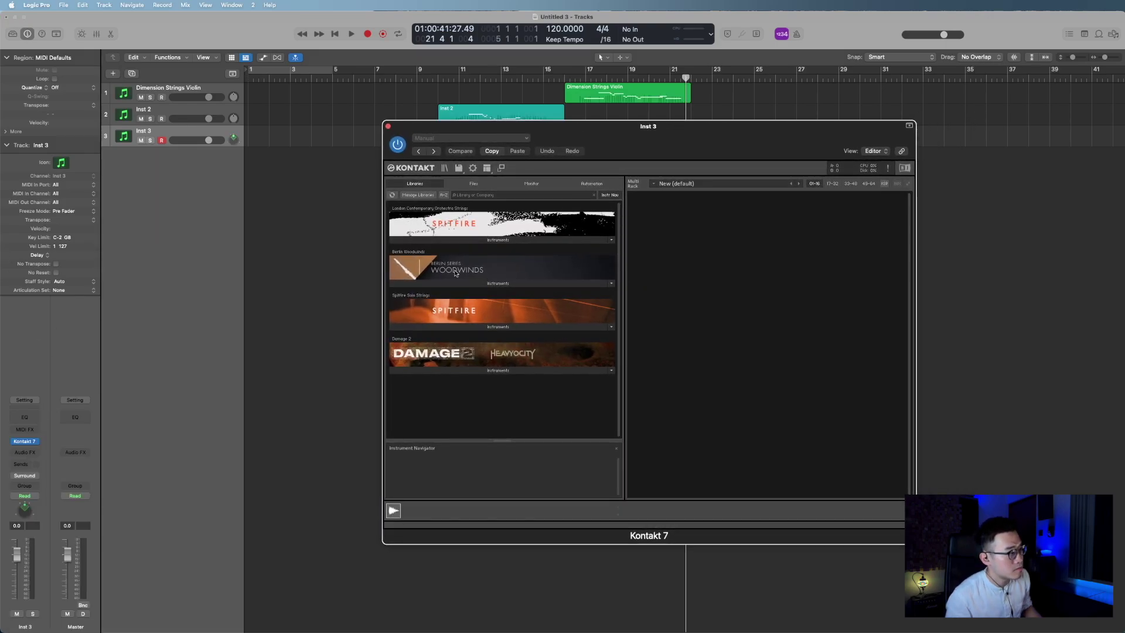
# Step: Load Berlin Woodwinds Flute 1 Legato, Staccatissimo and Portato Long into Kontakt
pyautogui.click(495, 285)
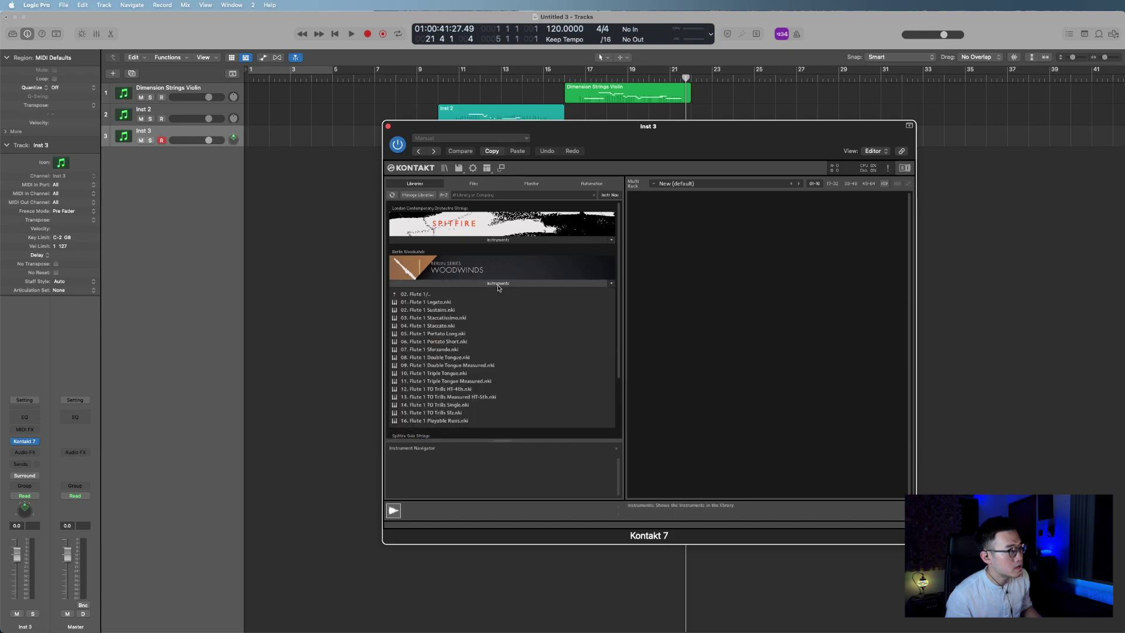
pyautogui.click(439, 295)
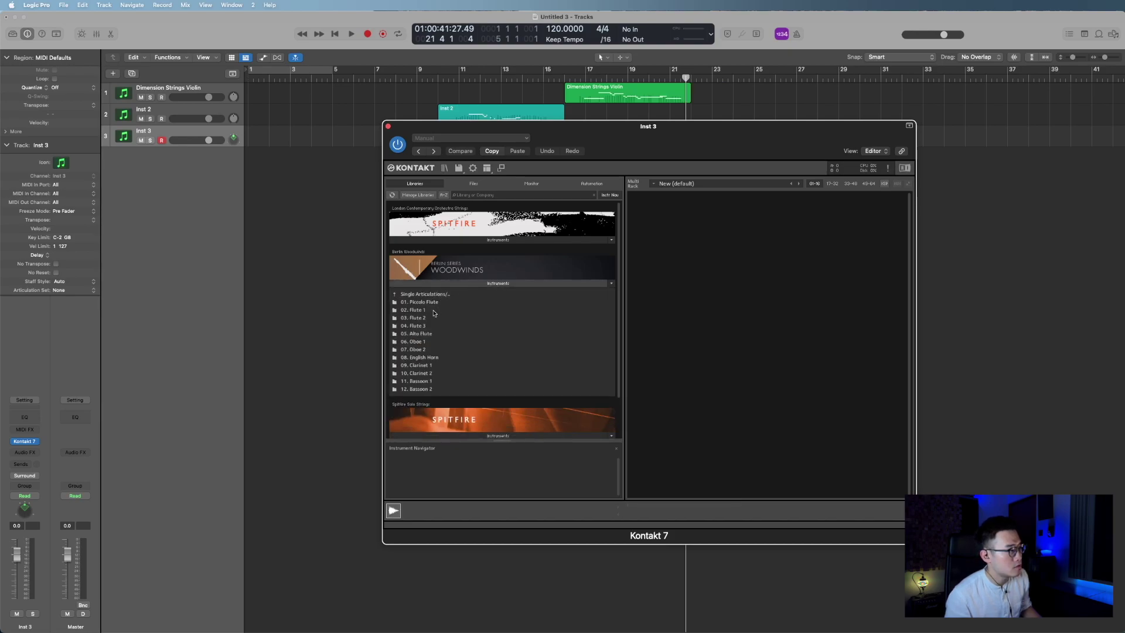
pyautogui.doubleClick(434, 311)
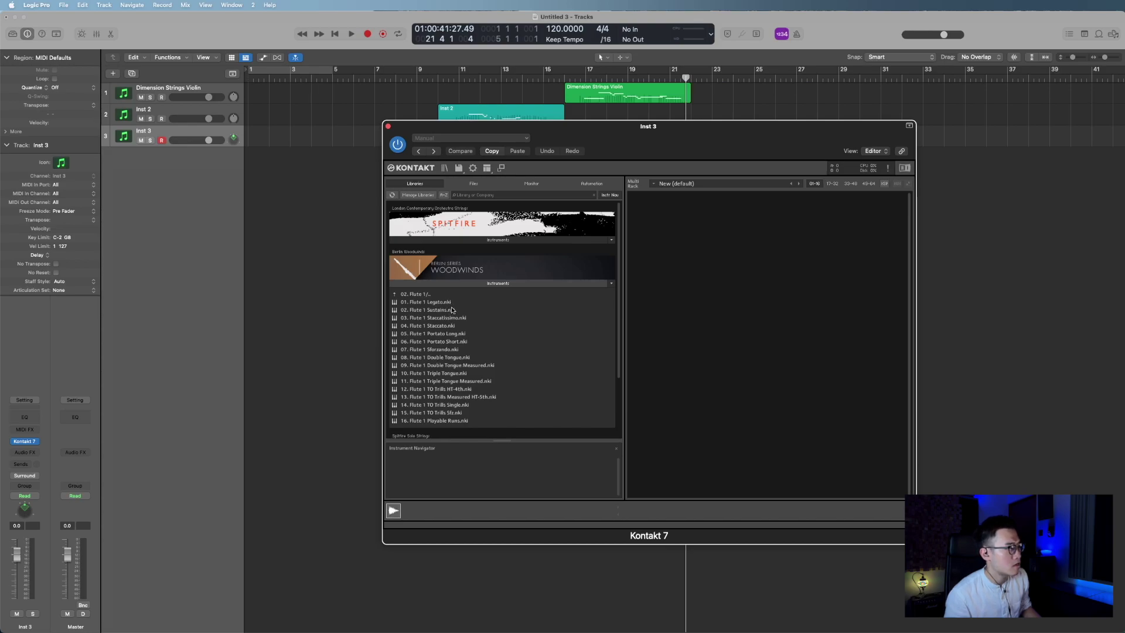
pyautogui.click(452, 303)
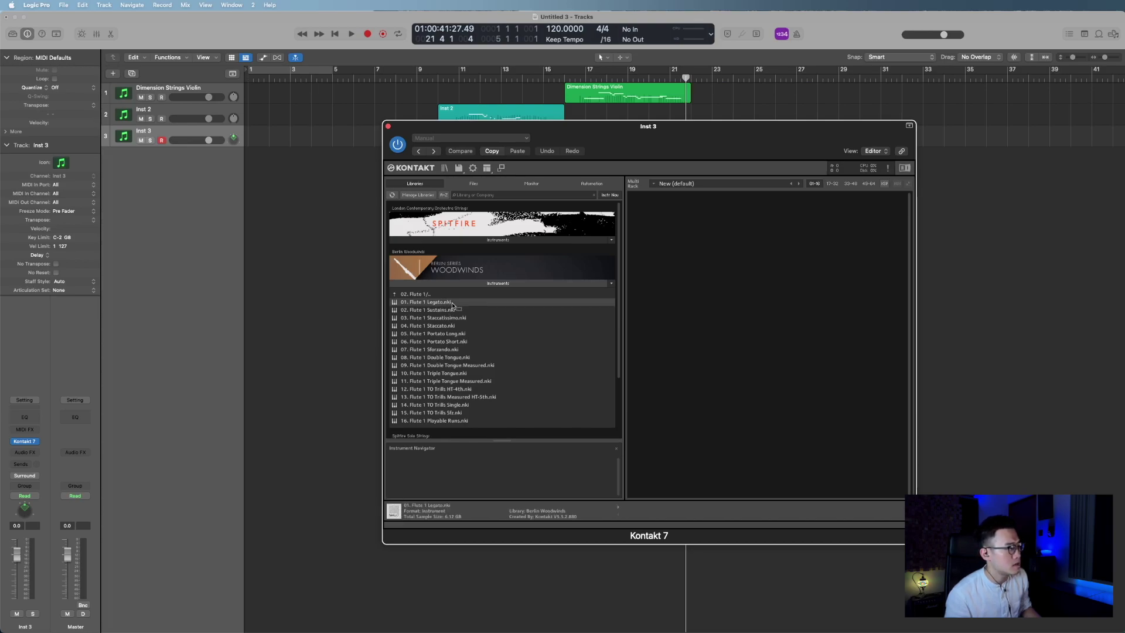
pyautogui.doubleClick(445, 303)
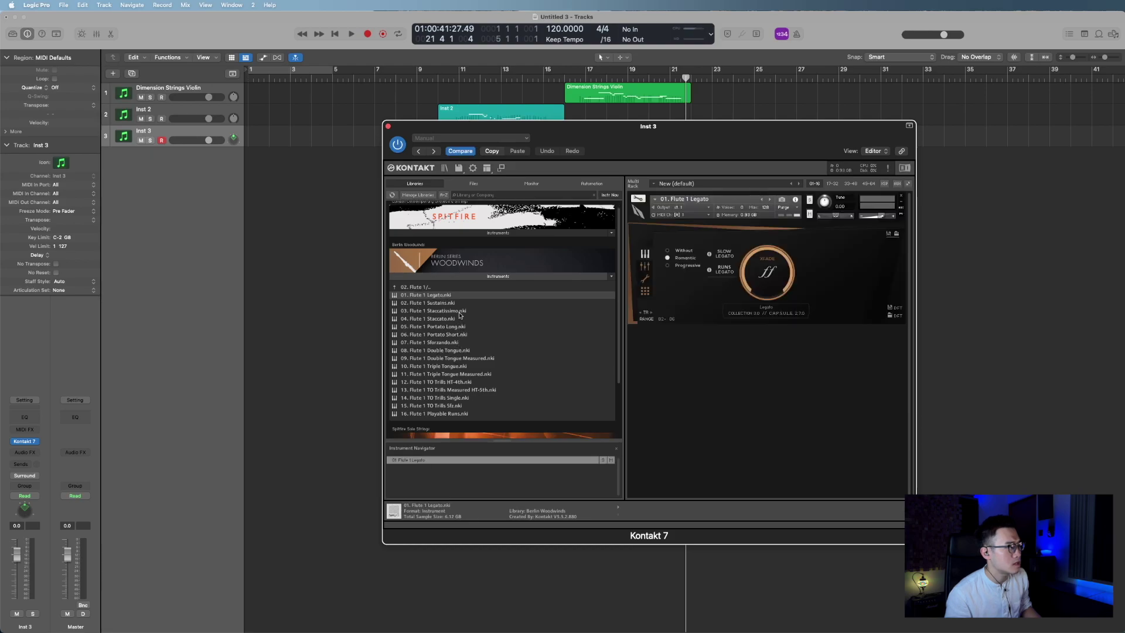
pyautogui.click(460, 313)
pyautogui.scroll(-1, 465, 376)
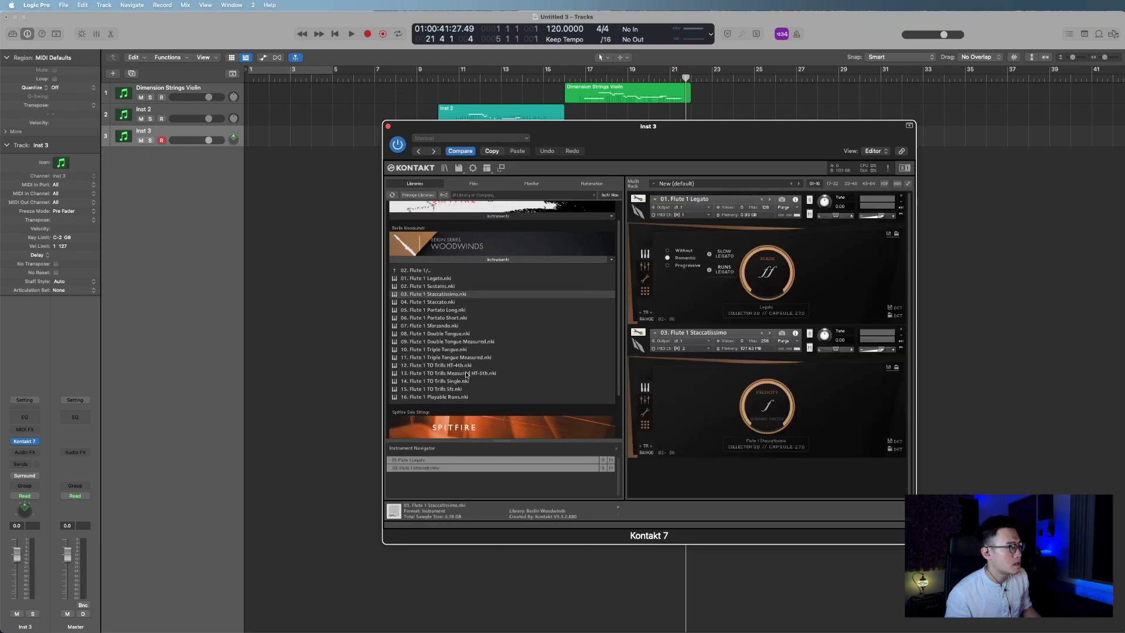
pyautogui.doubleClick(462, 310)
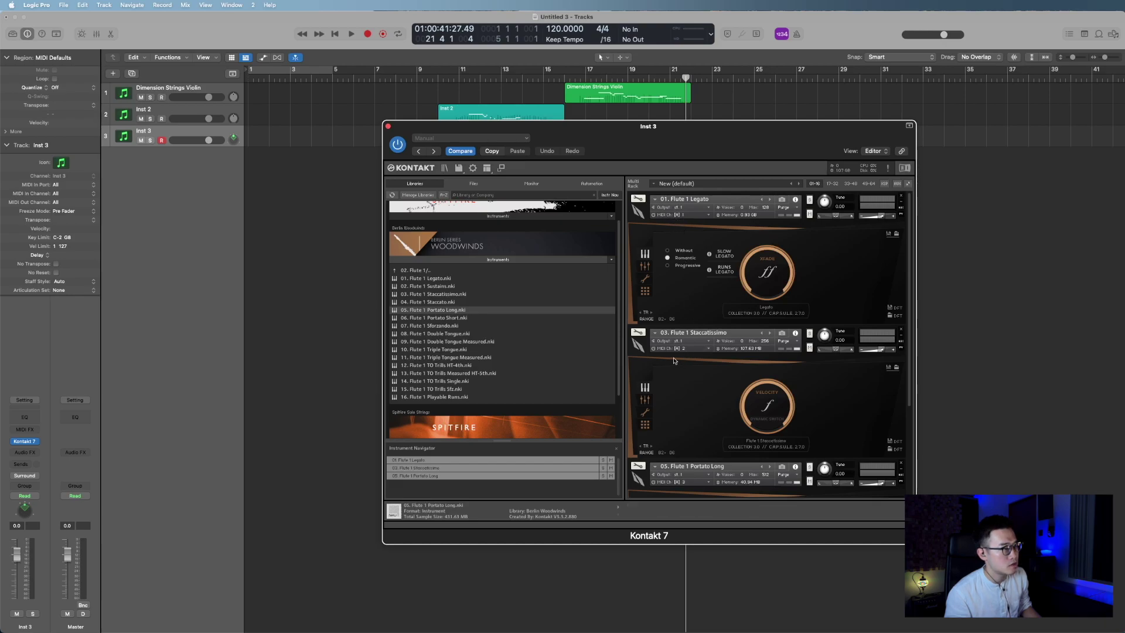
pyautogui.scroll(-3, 681, 375)
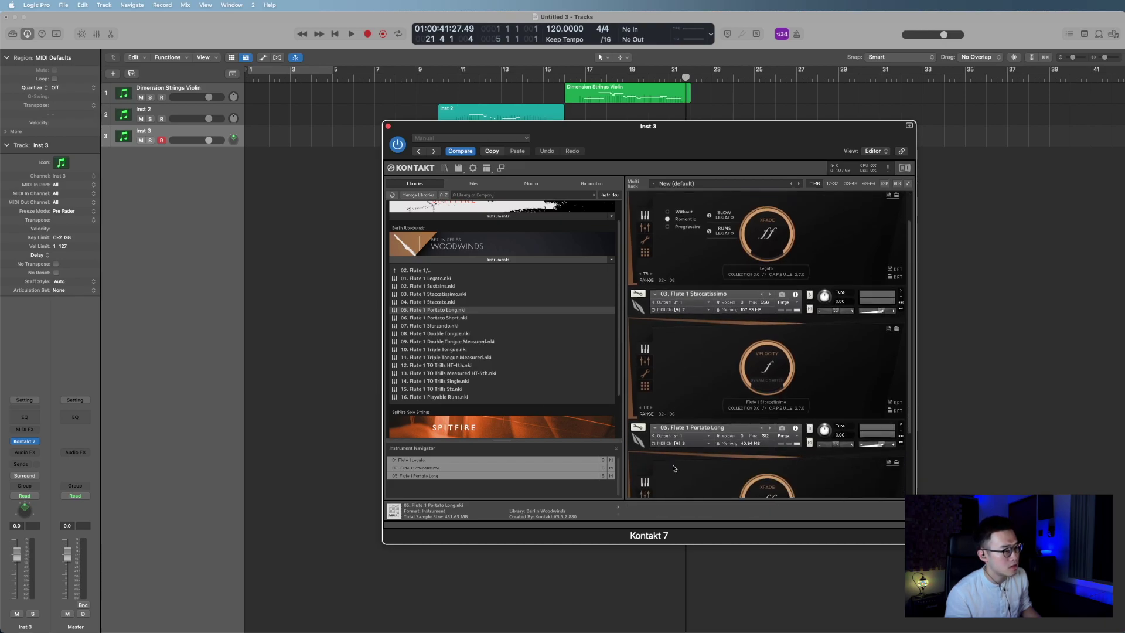
pyautogui.scroll(3, 687, 454)
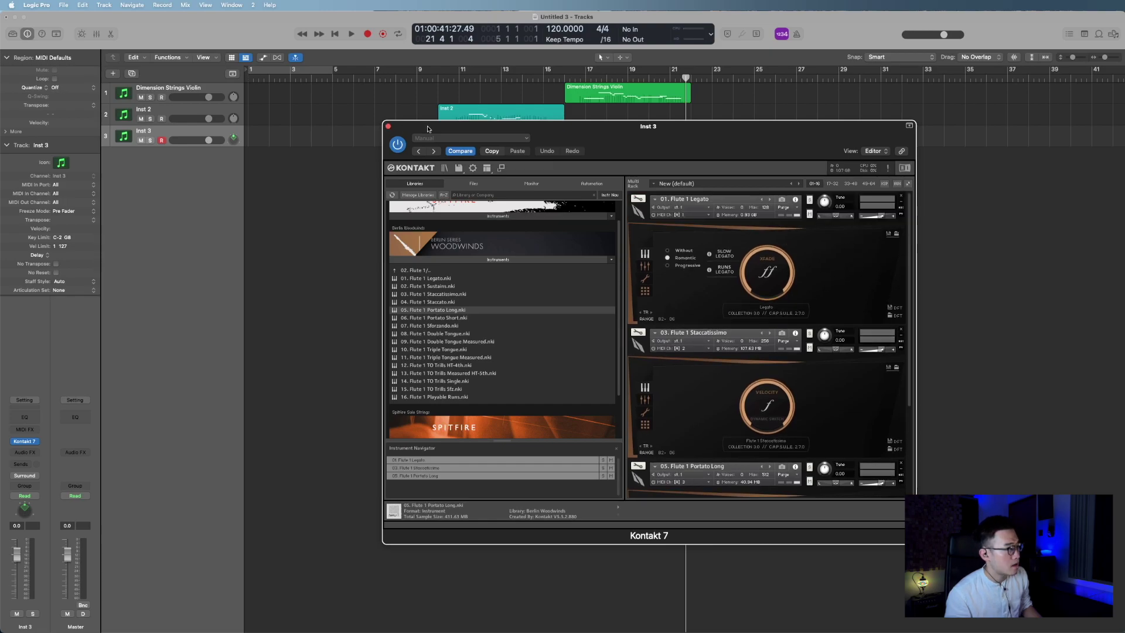
pyautogui.moveTo(586, 126); pyautogui.dragTo(666, 123)
# Step: Create a new articulation set for Inst 3 with three articulations
pyautogui.click(73, 291)
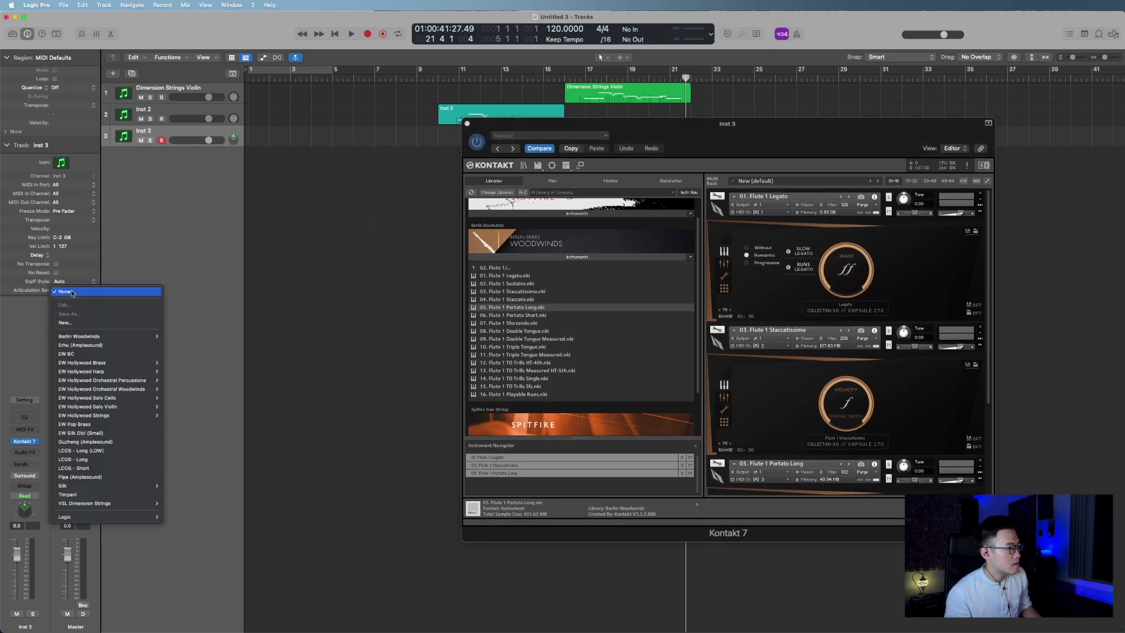
pyautogui.click(85, 323)
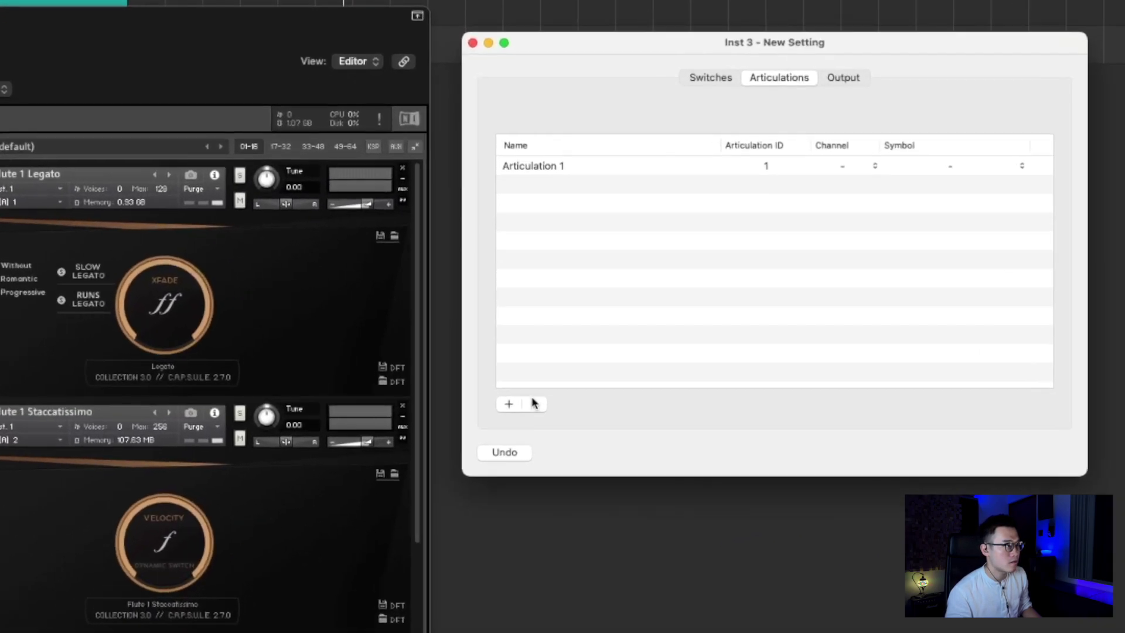
pyautogui.click(779, 338)
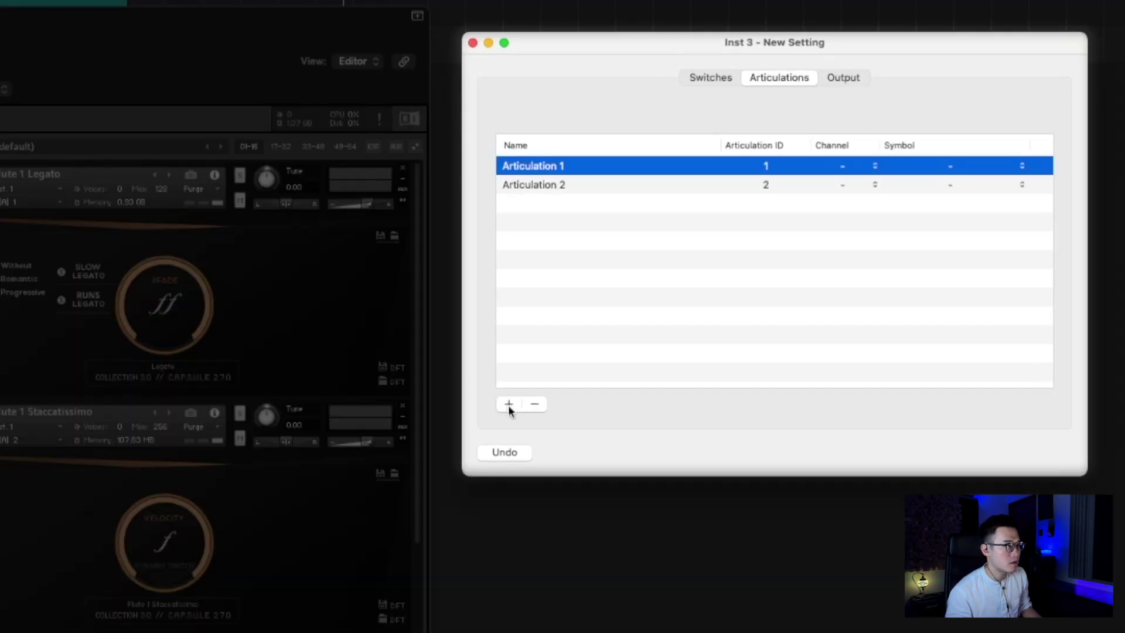
pyautogui.click(780, 339)
# Step: Name the articulations leg, stacc and port long
pyautogui.click(560, 167)
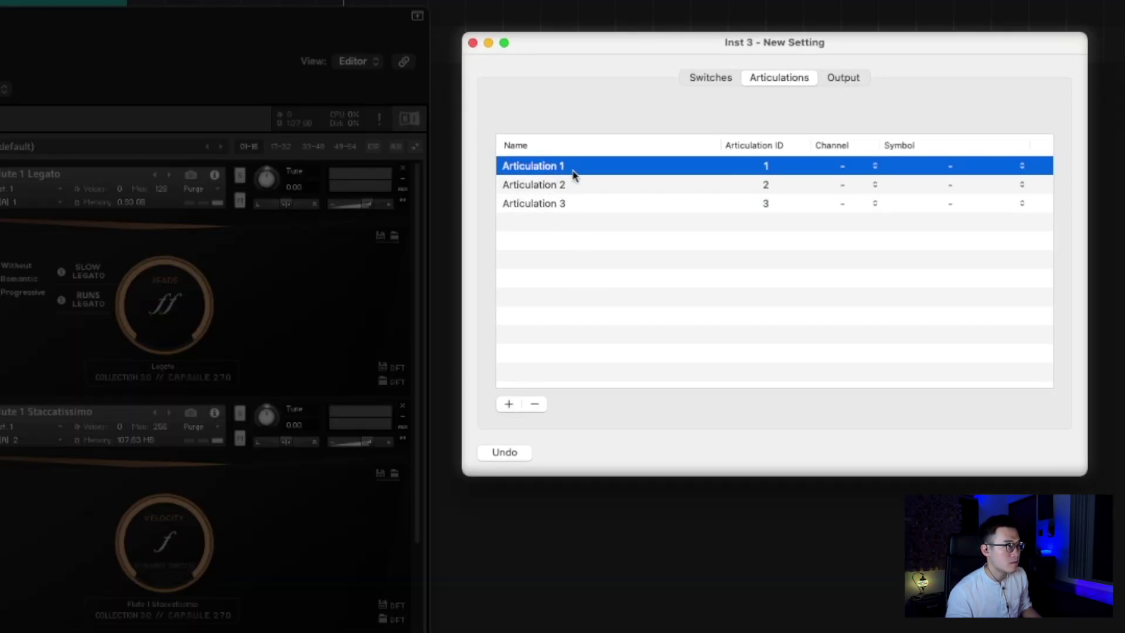
pyautogui.click(561, 169)
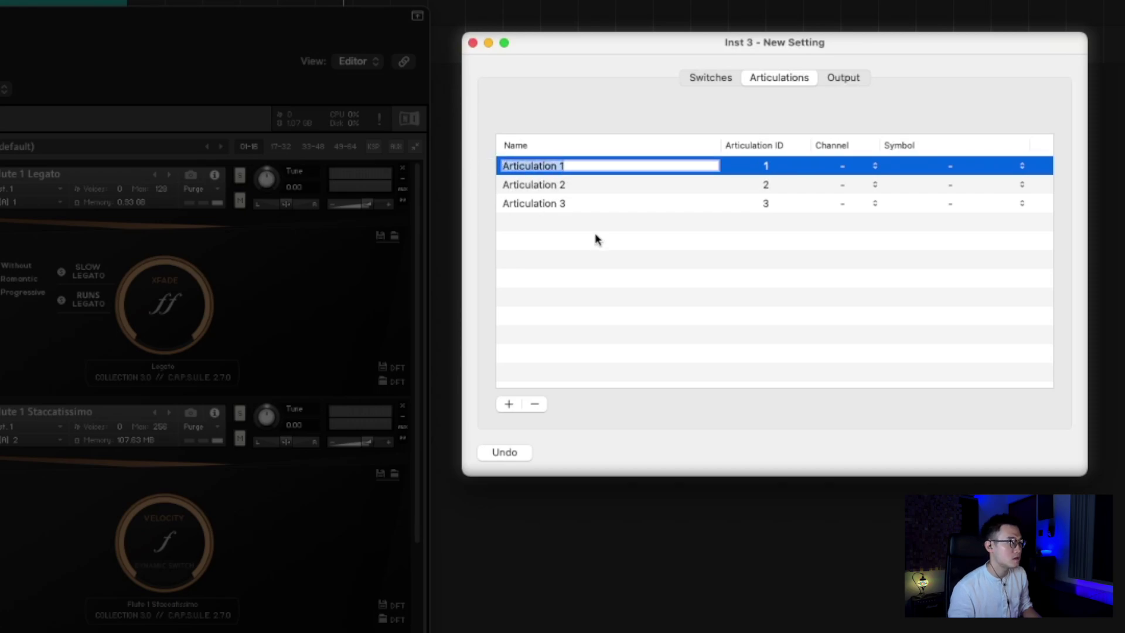
pyautogui.write('leg')
pyautogui.press('Return')
pyautogui.press('Tab')
pyautogui.write('stacc')
pyautogui.press('Tab')
pyautogui.write('port long')
pyautogui.press('Return')
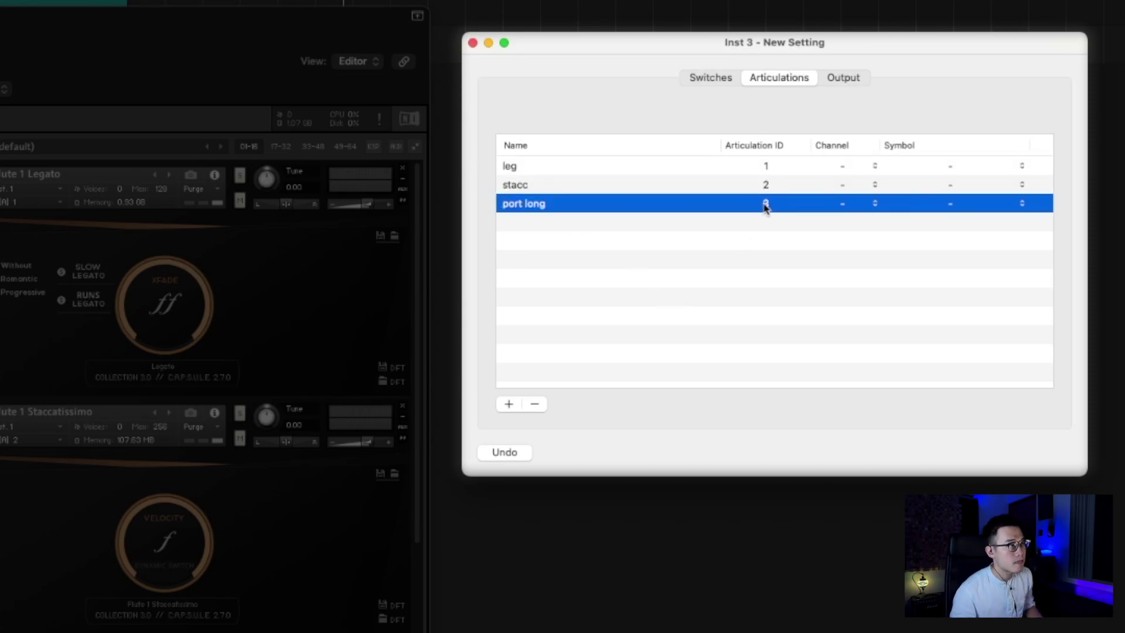
# Step: Route leg, stacc and port long to output channels 1, 2 and 3
pyautogui.click(844, 79)
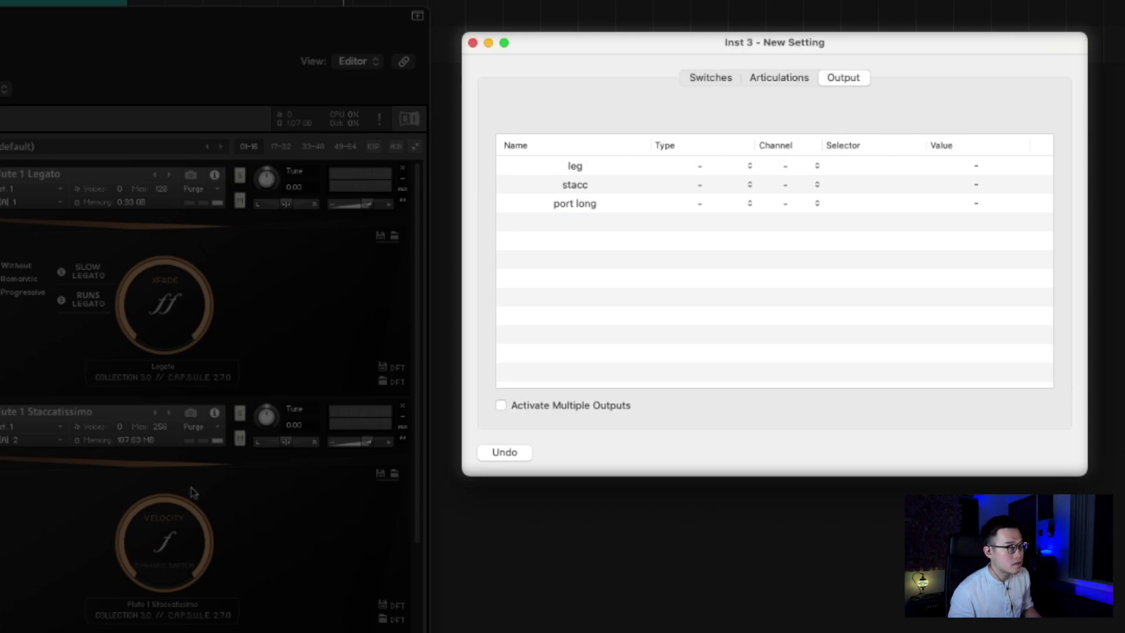
pyautogui.click(792, 167)
pyautogui.click(794, 186)
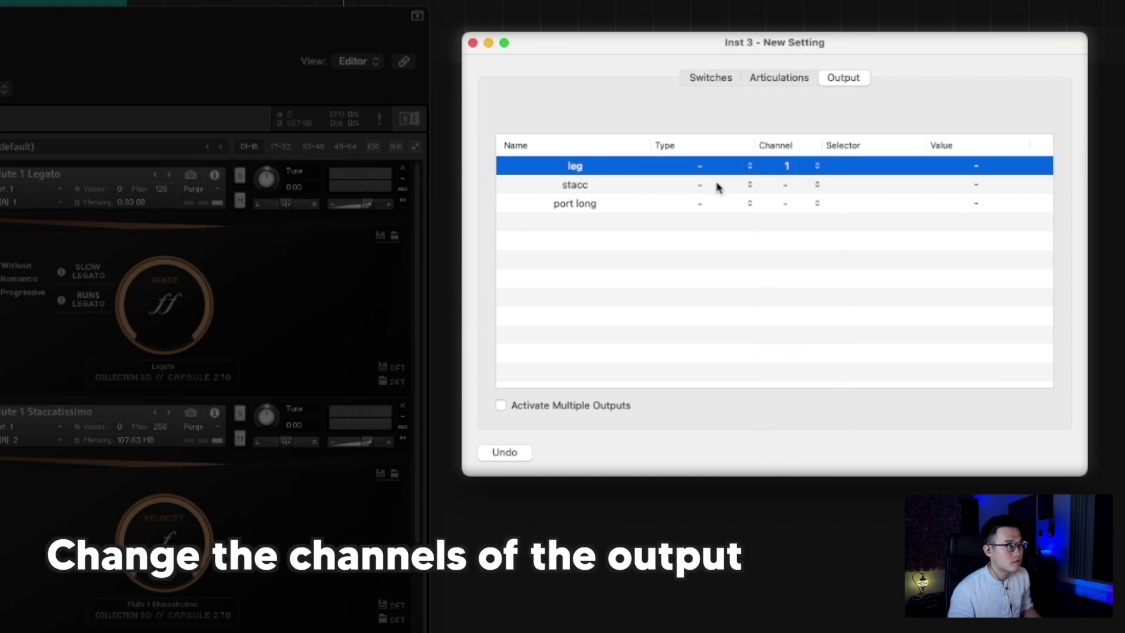
pyautogui.click(794, 186)
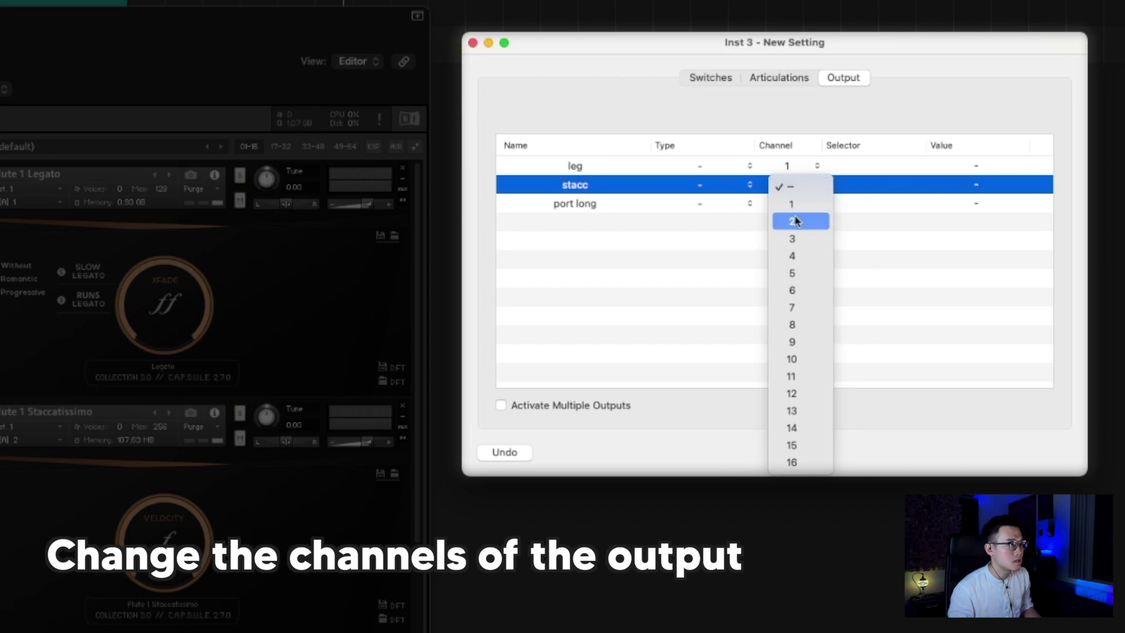
pyautogui.click(796, 221)
pyautogui.click(794, 204)
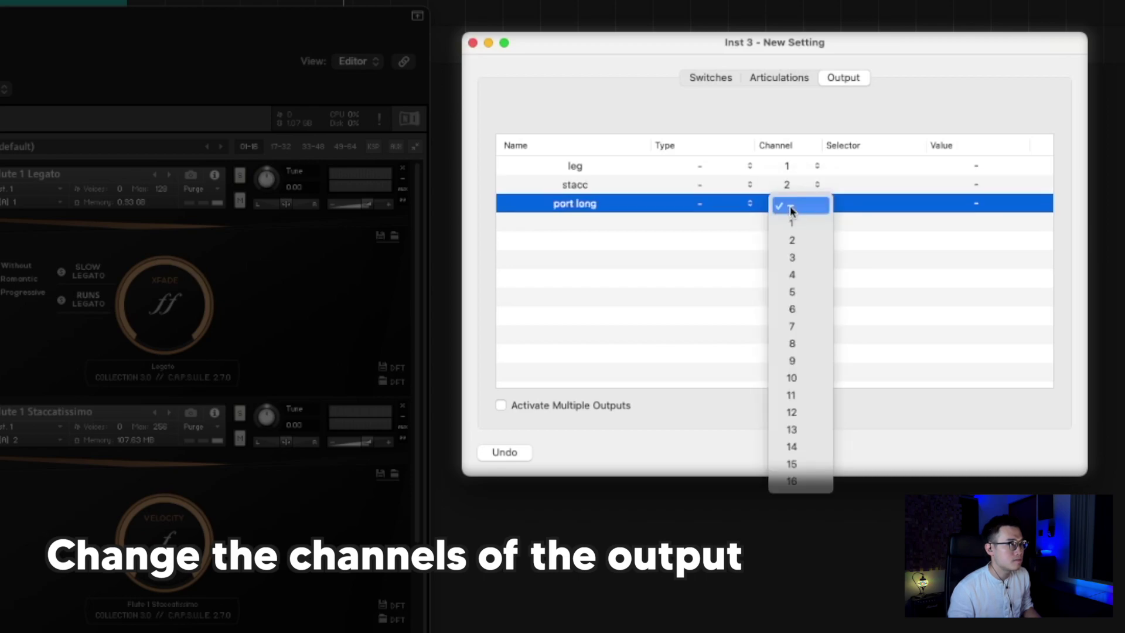
pyautogui.click(801, 258)
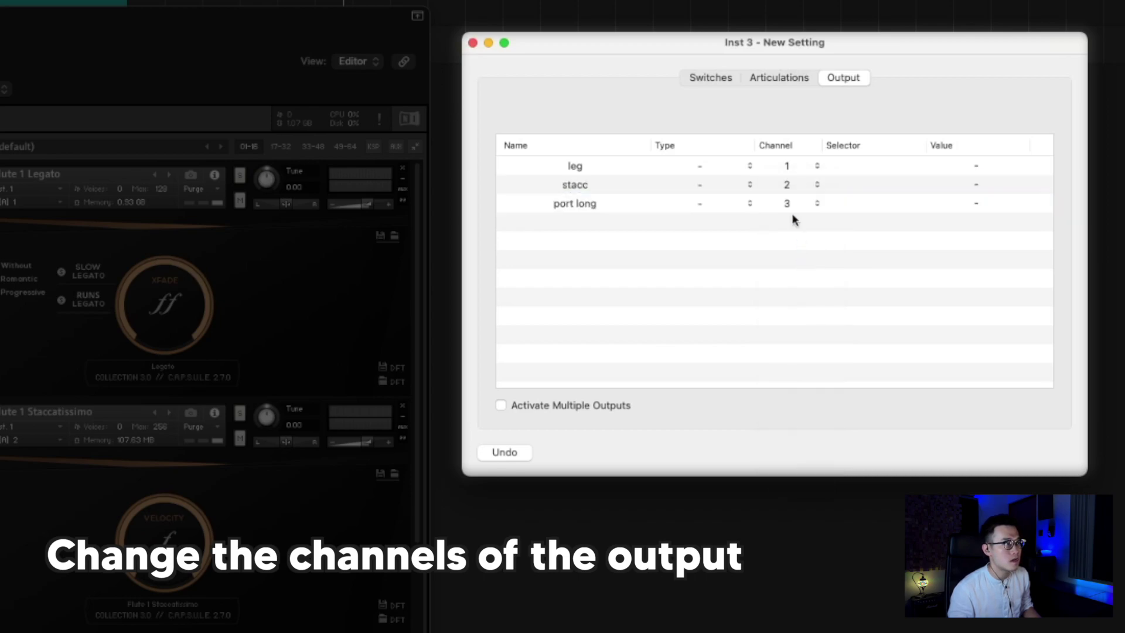
pyautogui.click(722, 83)
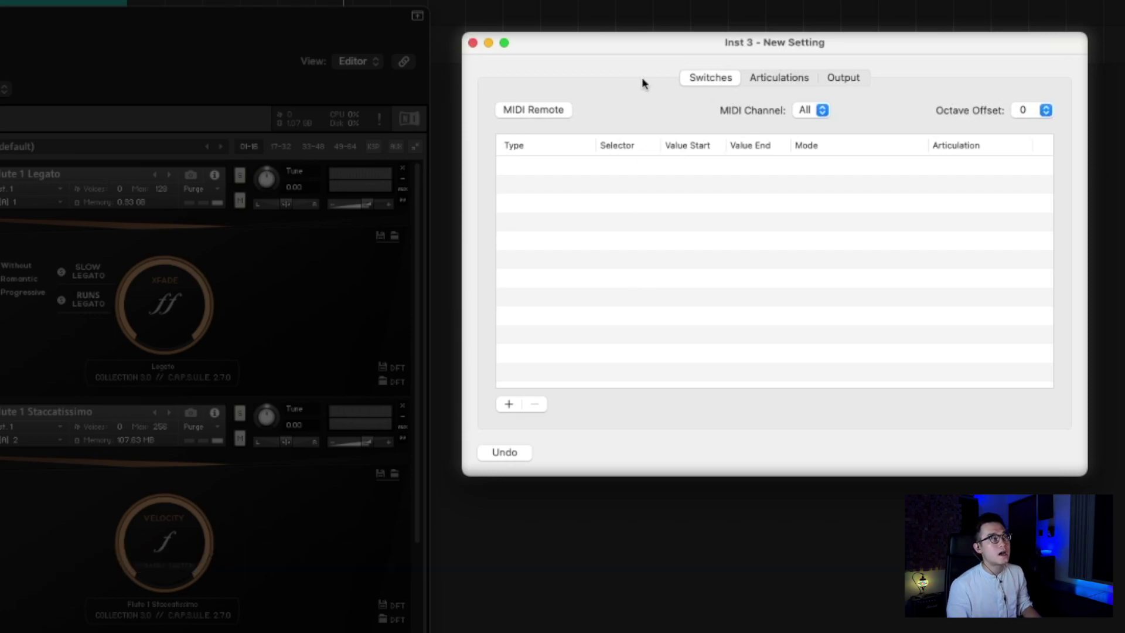
# Step: Add three switches and set each one's type to Note On
pyautogui.click(509, 404)
pyautogui.click(509, 403)
pyautogui.click(508, 406)
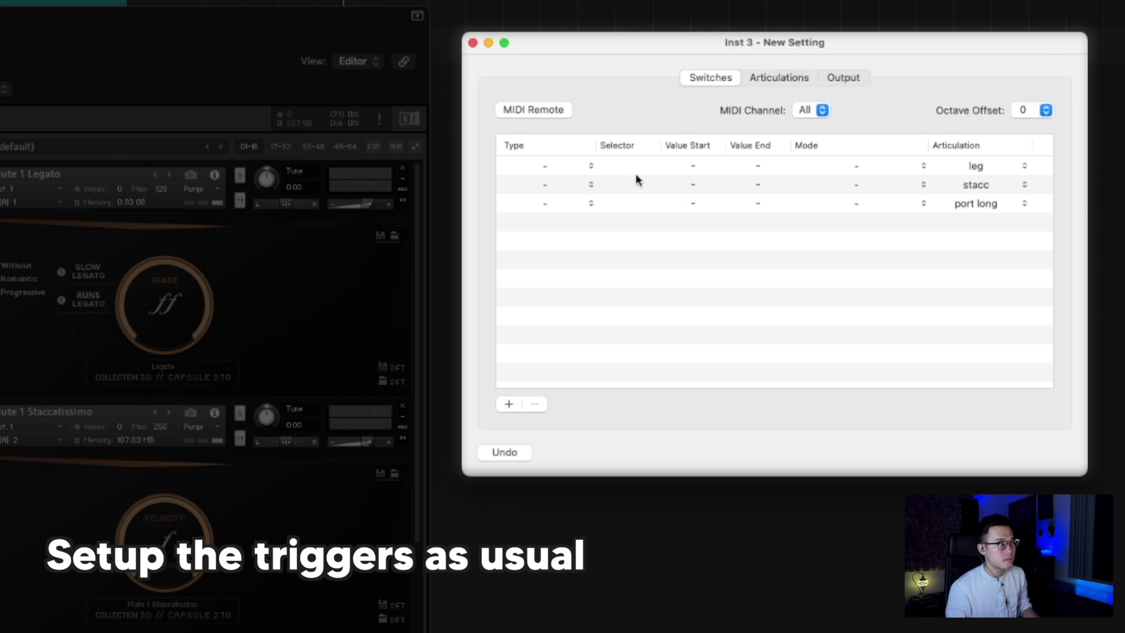
pyautogui.click(555, 167)
pyautogui.click(580, 191)
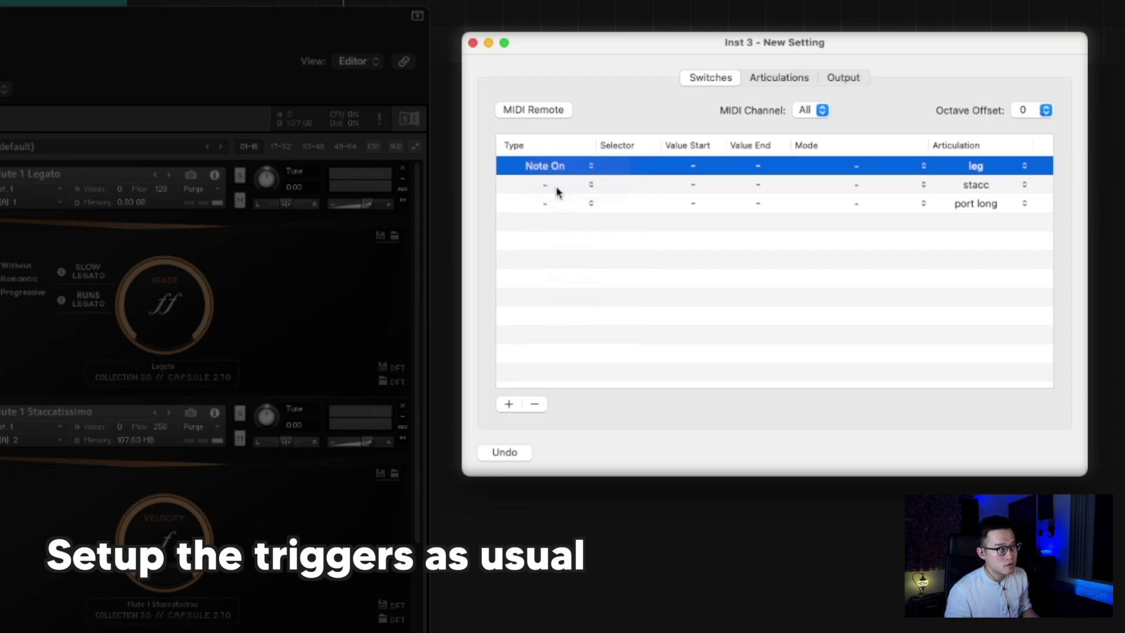
pyautogui.click(555, 186)
pyautogui.click(564, 212)
pyautogui.click(552, 203)
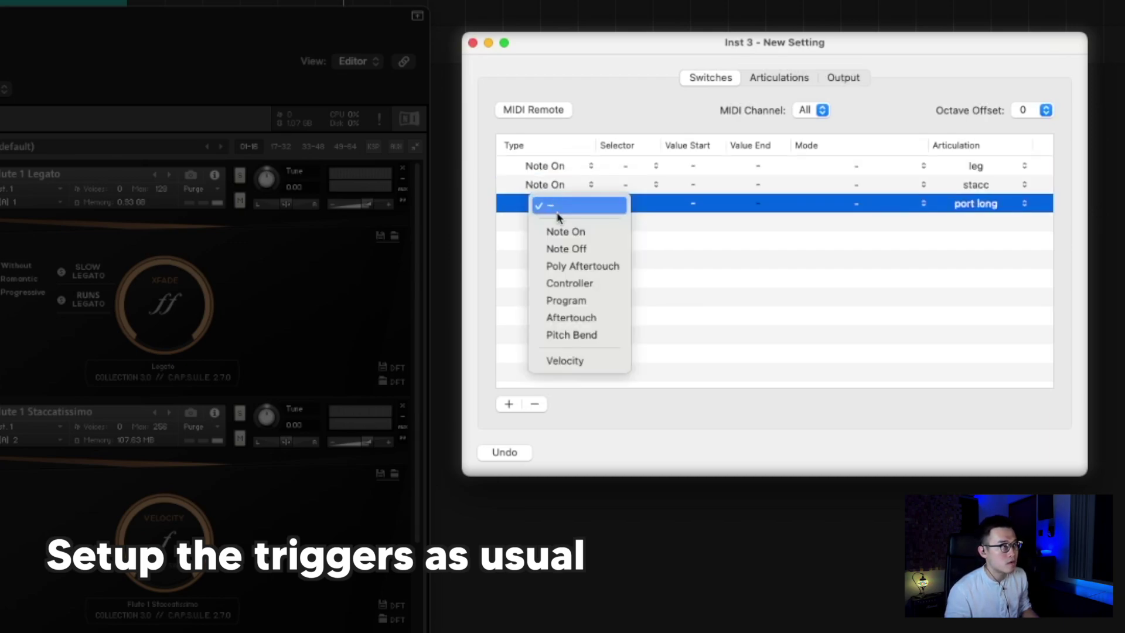
pyautogui.click(562, 228)
# Step: Set the switch selectors to C0 for leg, C#0 for stacc and D0 for port long
pyautogui.click(626, 167)
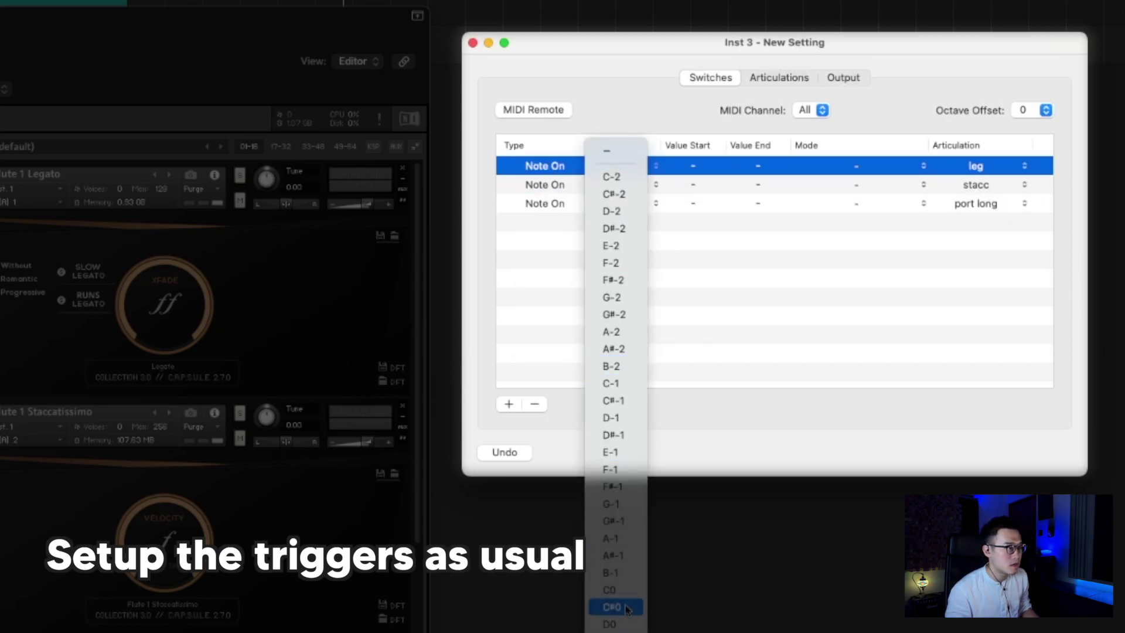
pyautogui.click(613, 589)
pyautogui.click(622, 187)
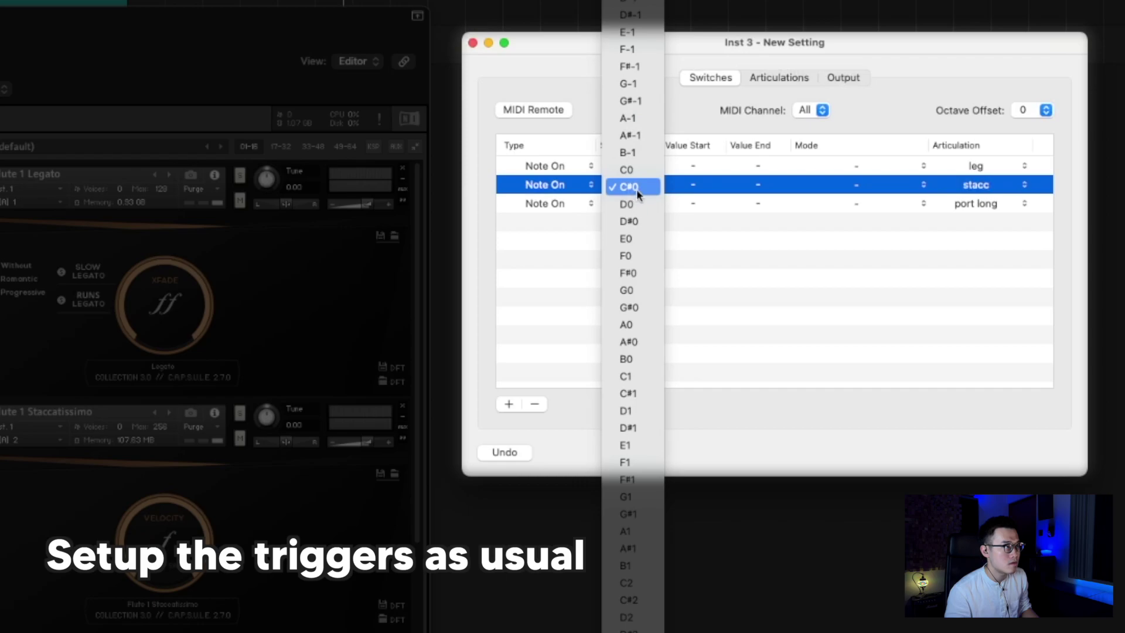
pyautogui.click(637, 189)
pyautogui.click(637, 204)
pyautogui.click(638, 206)
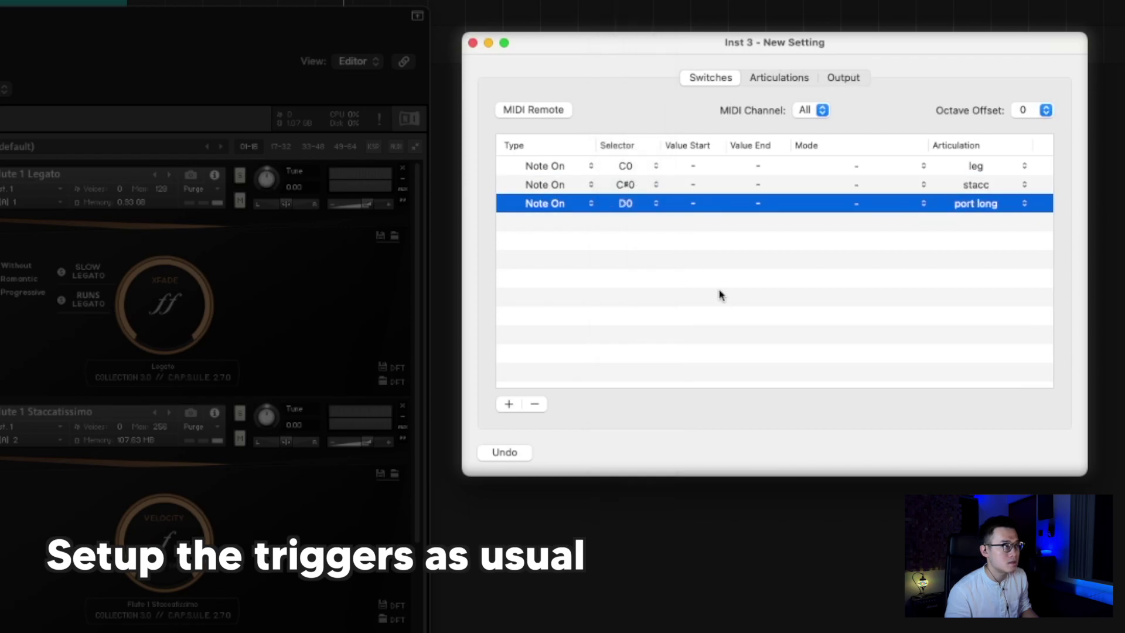
pyautogui.click(721, 296)
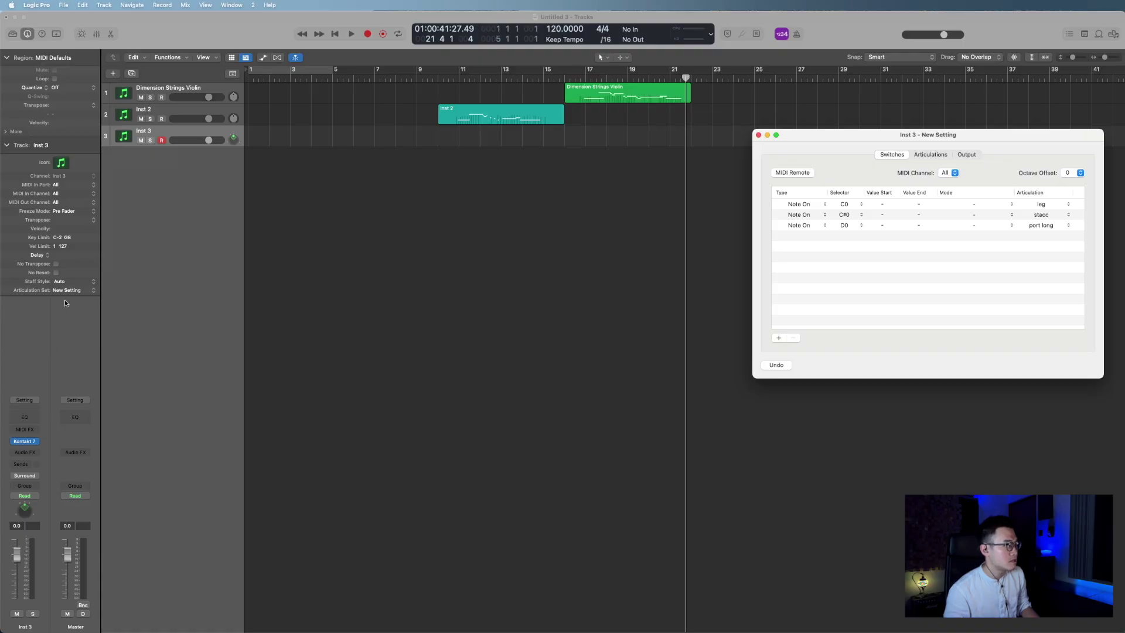
# Step: Save the new articulation set as 'Flute 1 3 arc' and keep it assigned to Inst 3
pyautogui.click(73, 292)
pyautogui.moveTo(97, 423)
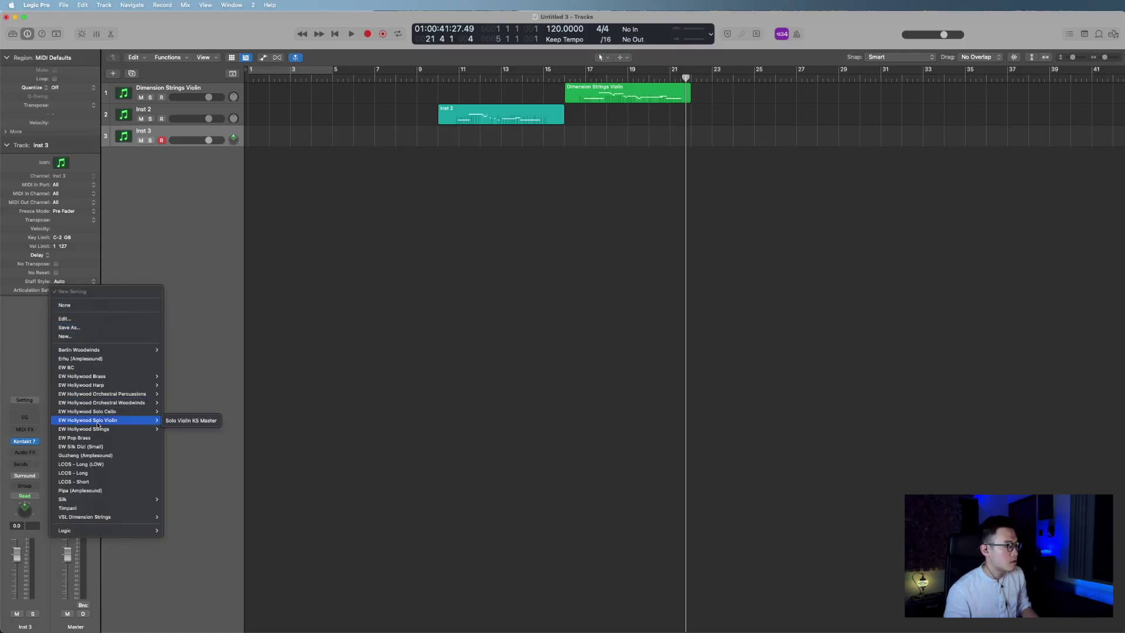
pyautogui.click(75, 328)
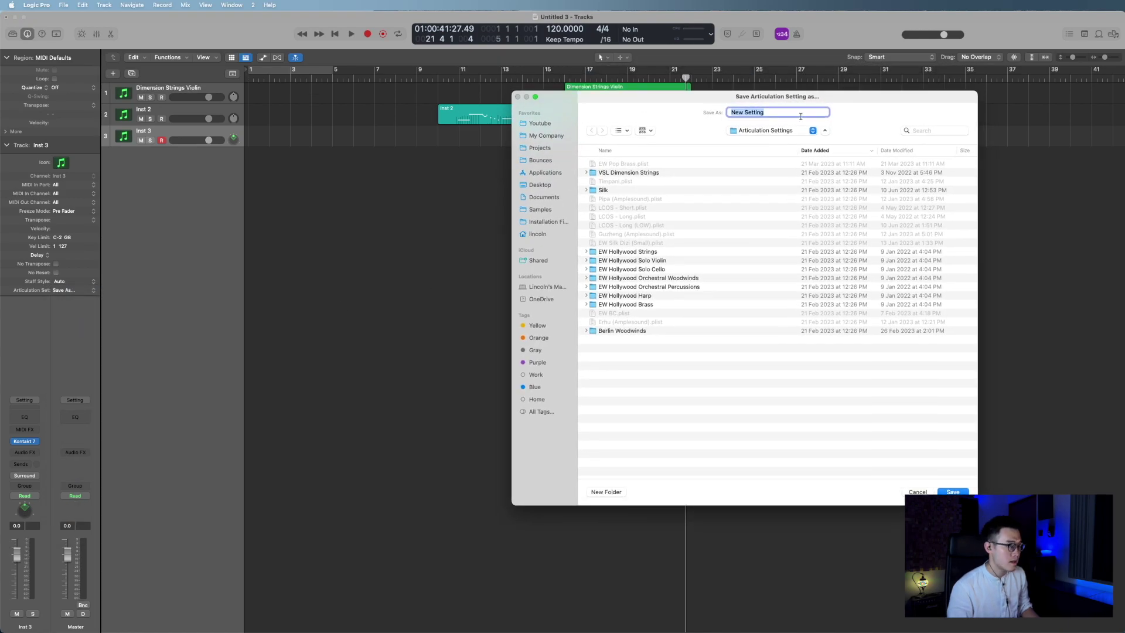
pyautogui.write('Demo')
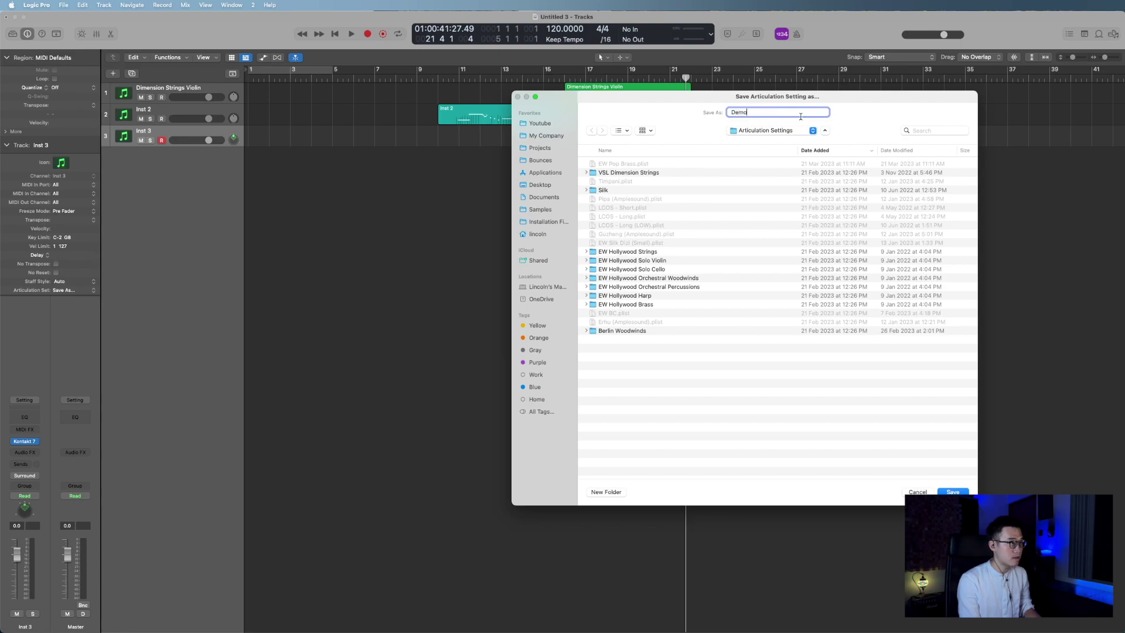
pyautogui.press('BackSpace')
pyautogui.write('Flute 1 3 arc')
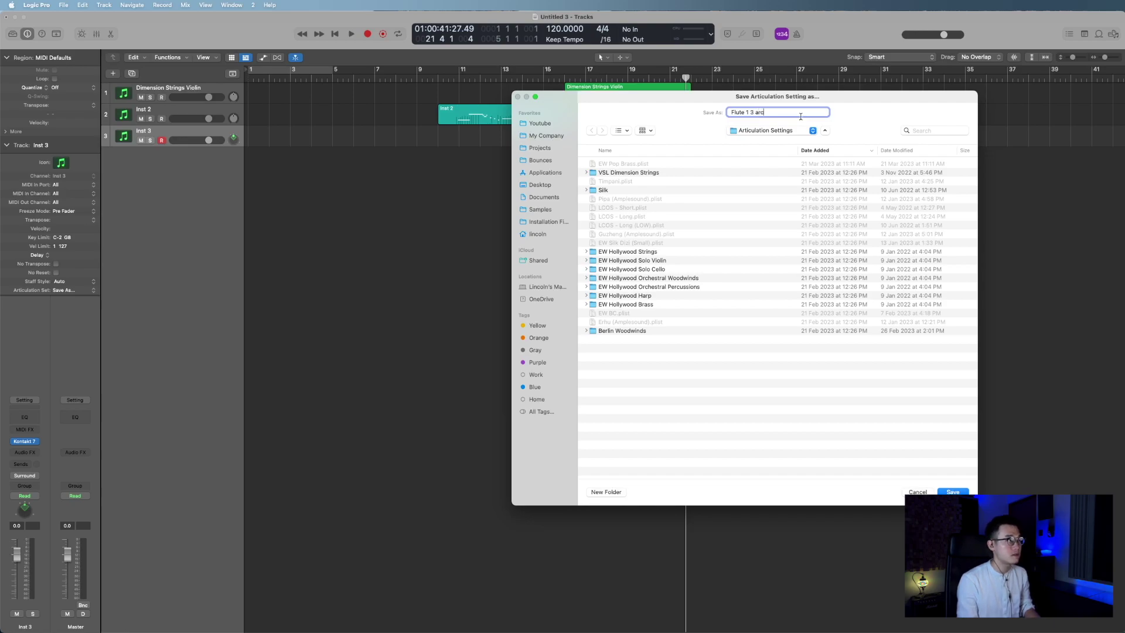
pyautogui.press('Return')
pyautogui.click(84, 291)
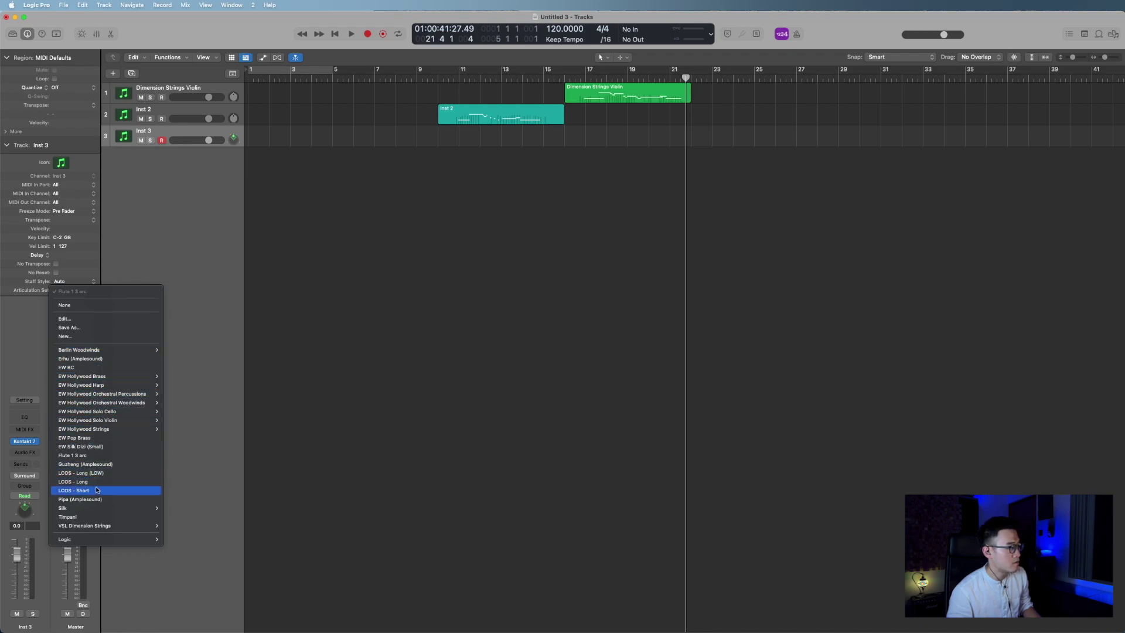
pyautogui.click(409, 321)
# Step: Show the keyswitches in Smart Controls and trigger stacc on C#0, then port long on D0
pyautogui.press('b')
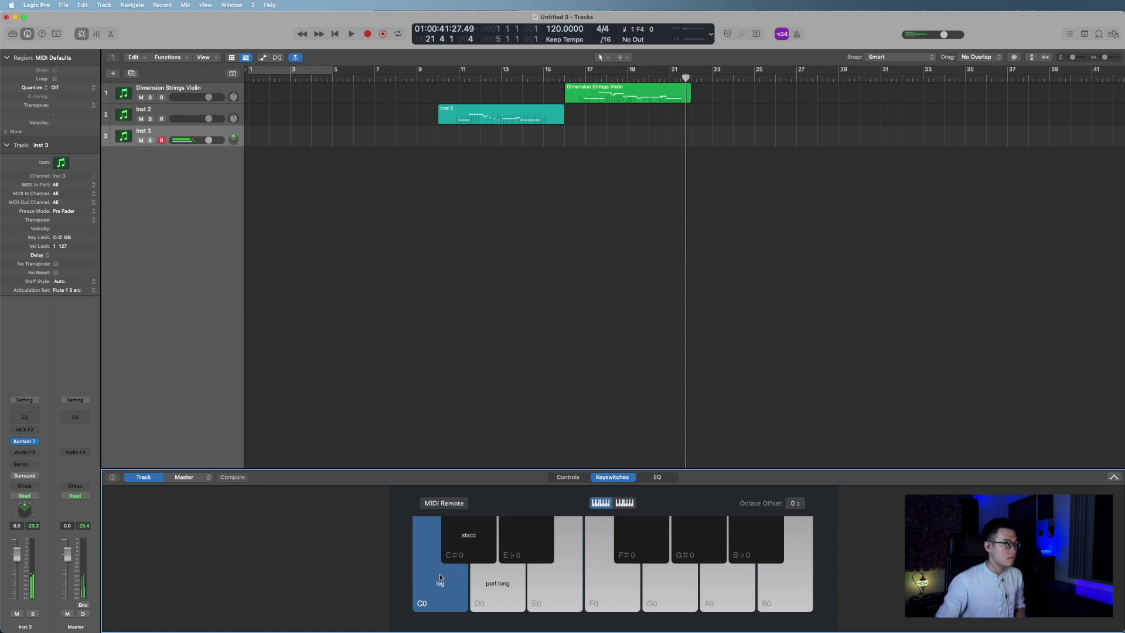
pyautogui.click(482, 539)
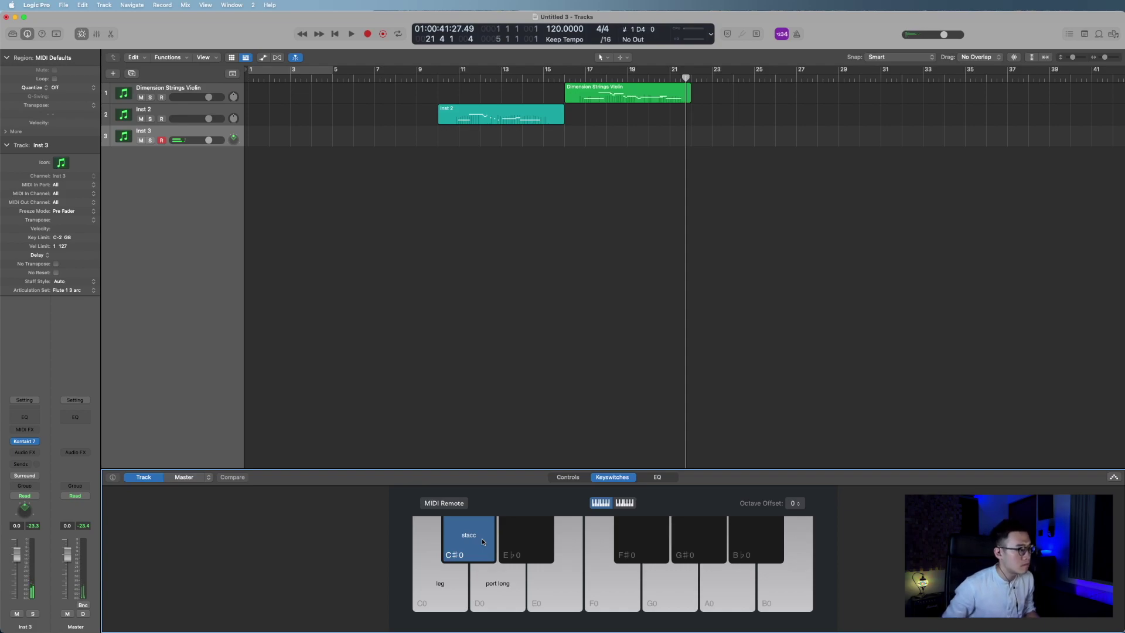
pyautogui.click(505, 597)
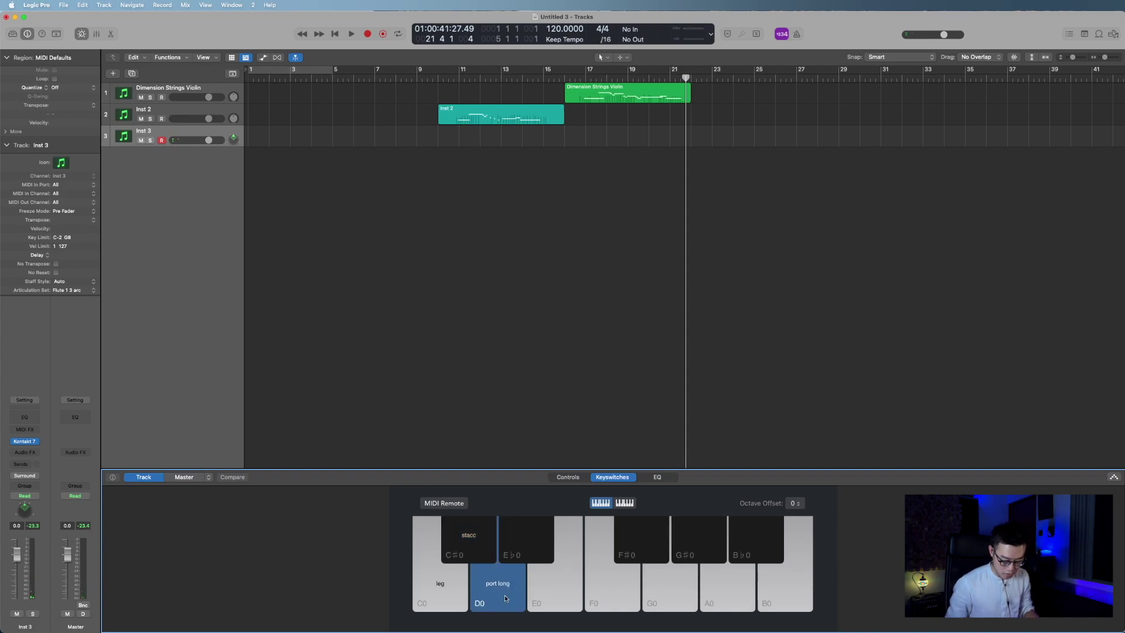